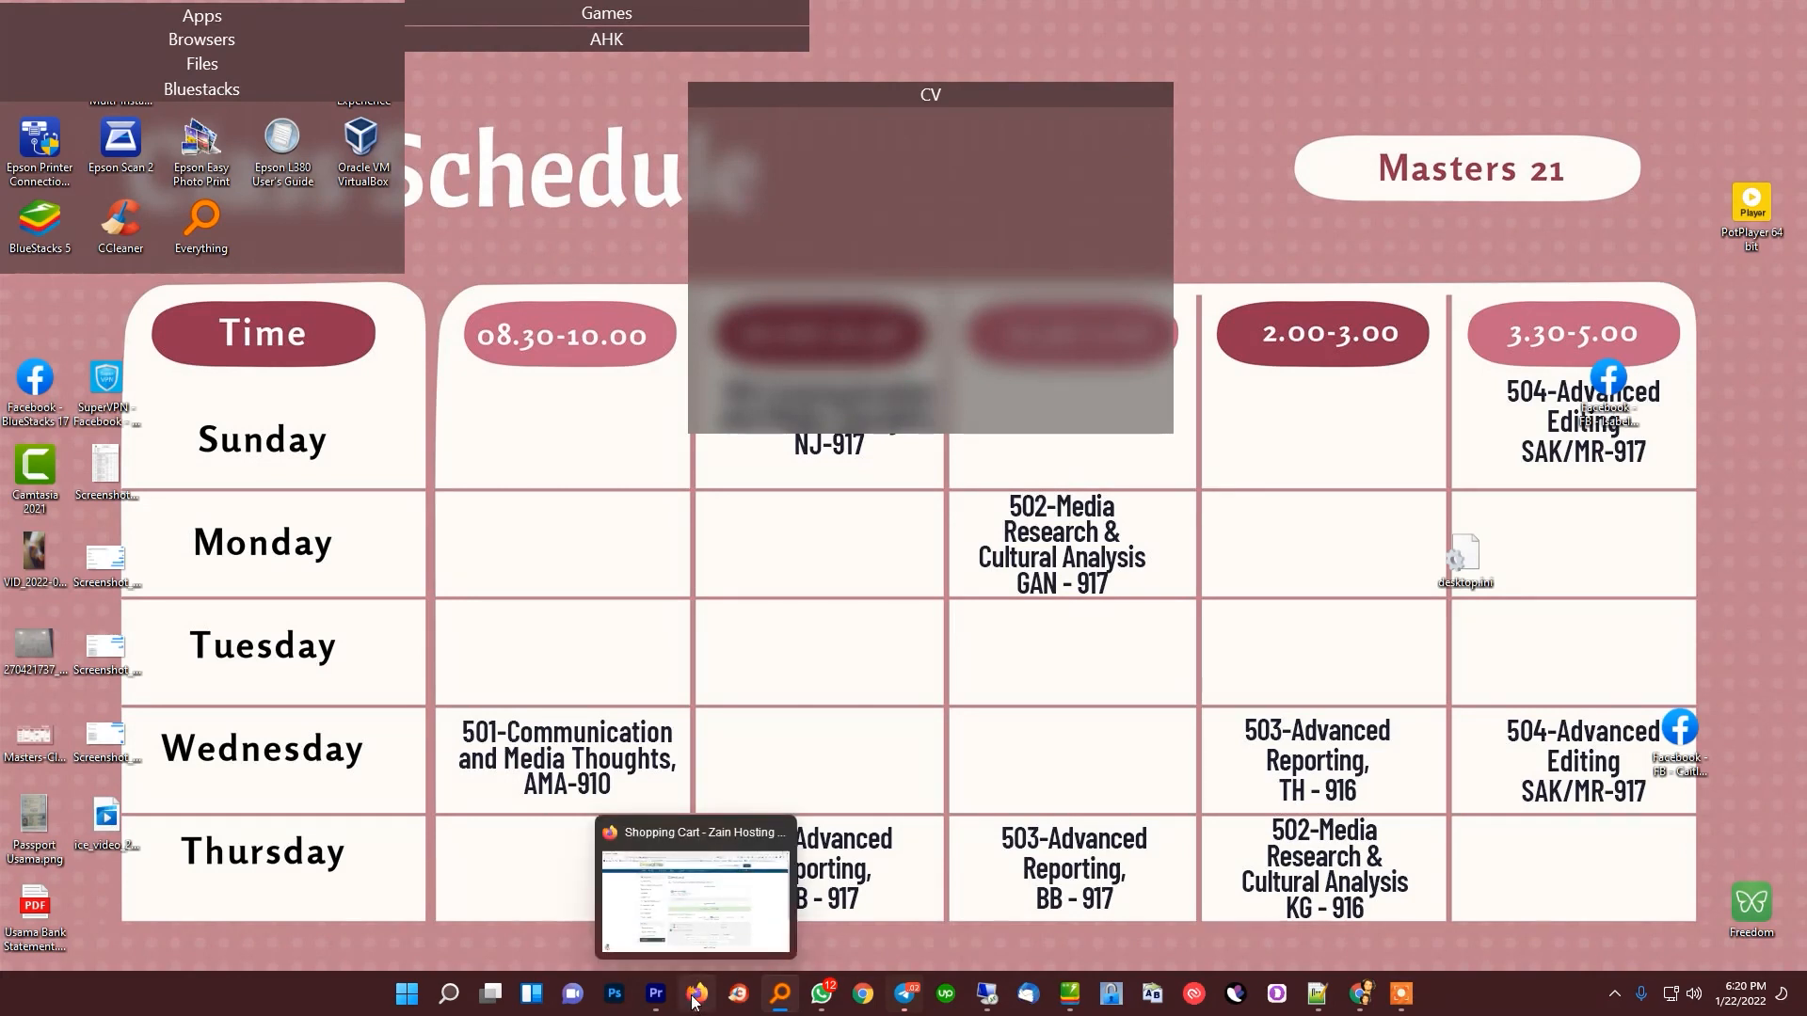
# Switch to Premiere Pro and start a new project named "Test Project For Teacxhing Video Editing For Youtube"
pyautogui.click(656, 994)
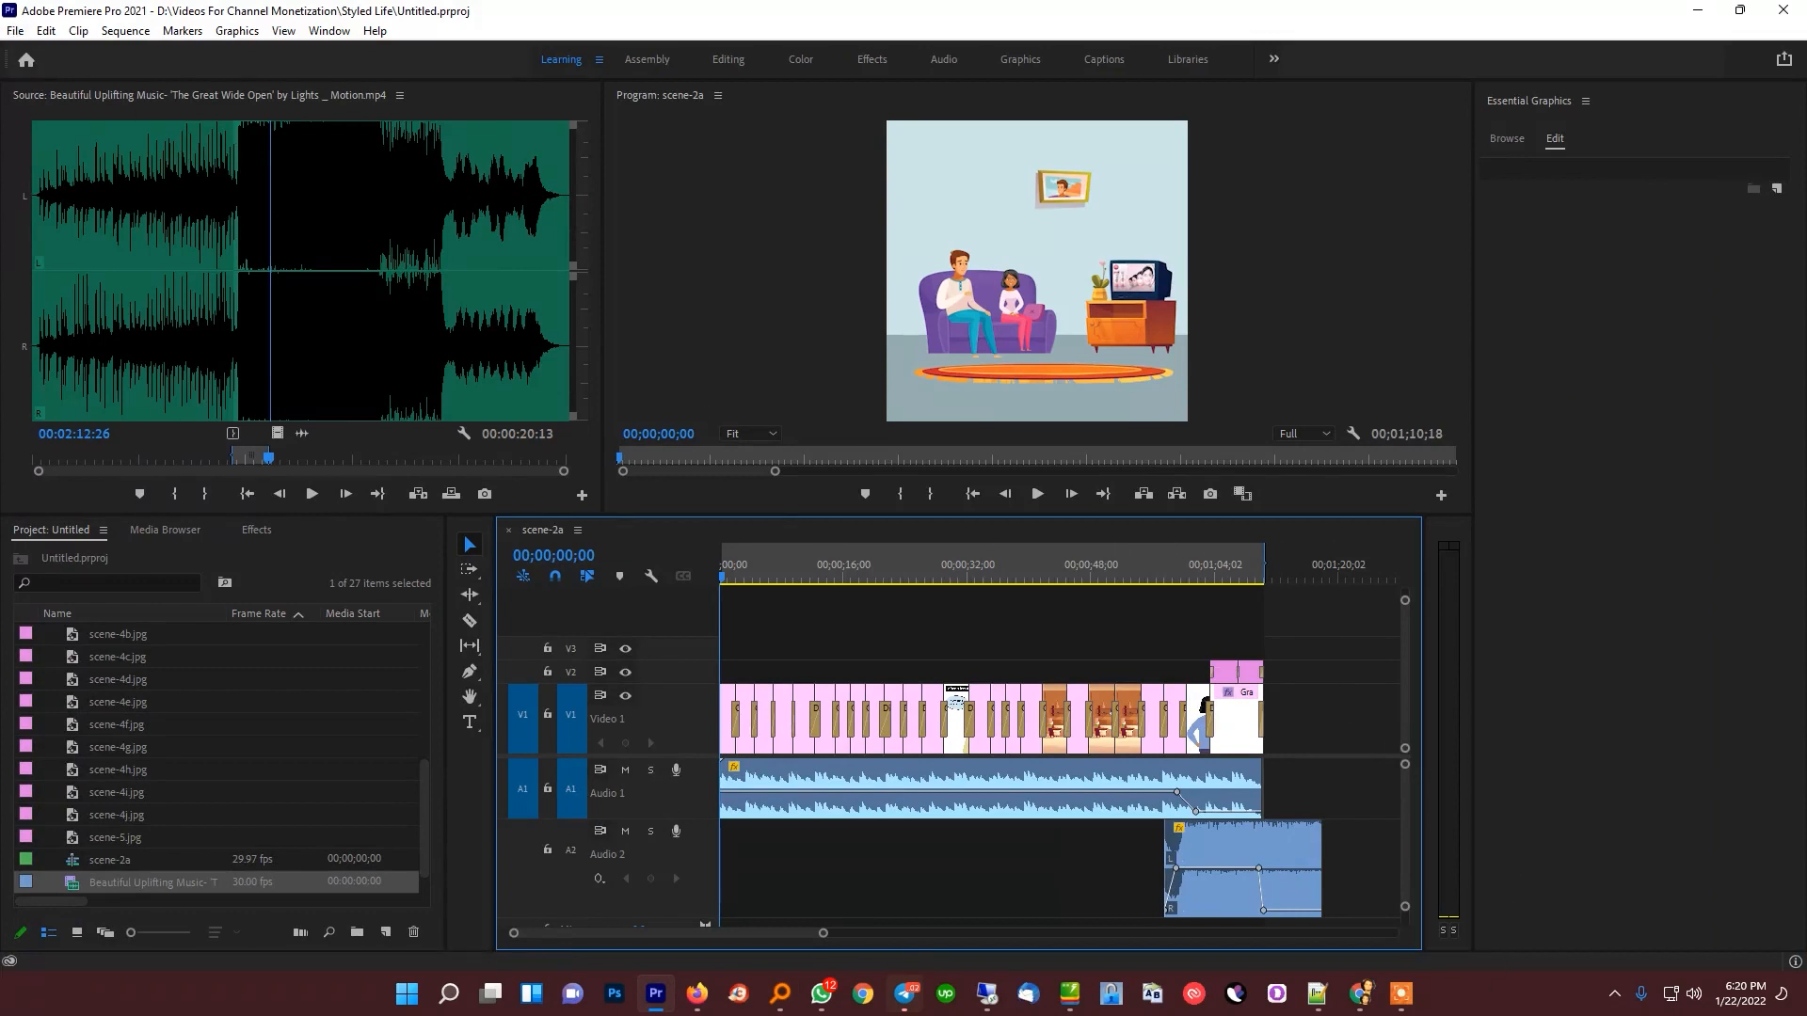
pyautogui.click(5, 32)
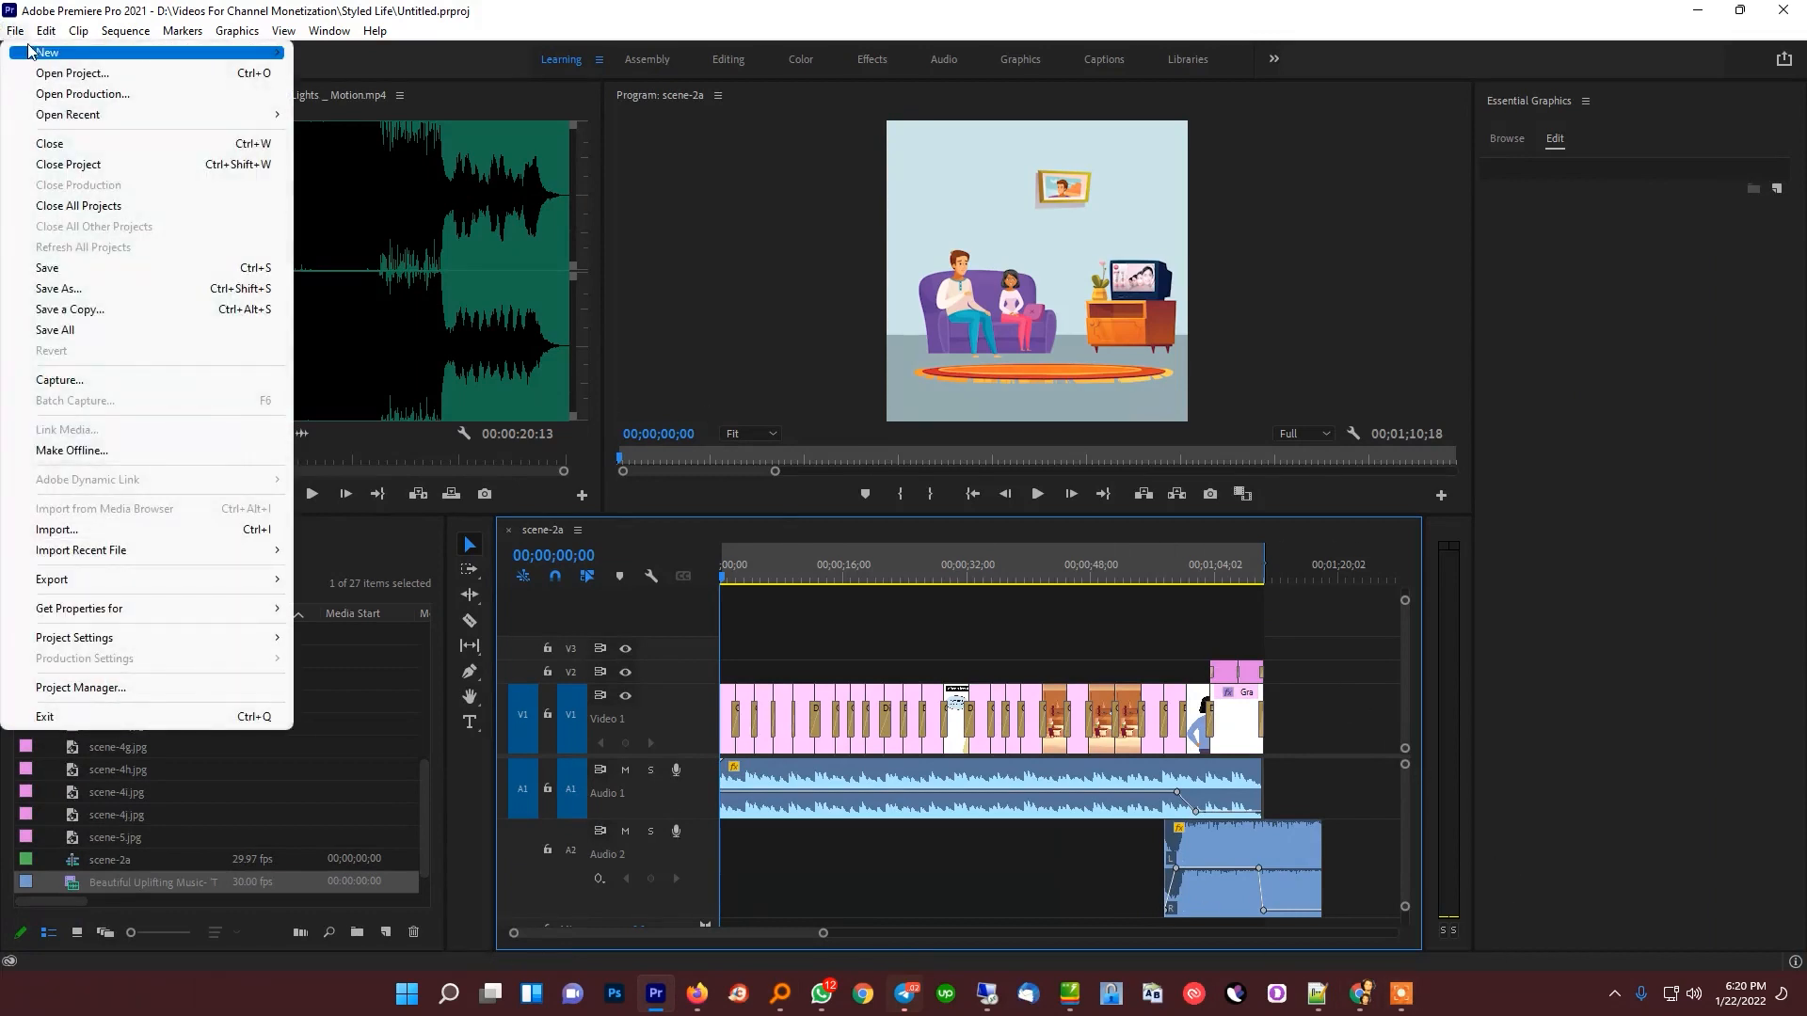
pyautogui.moveTo(57, 52)
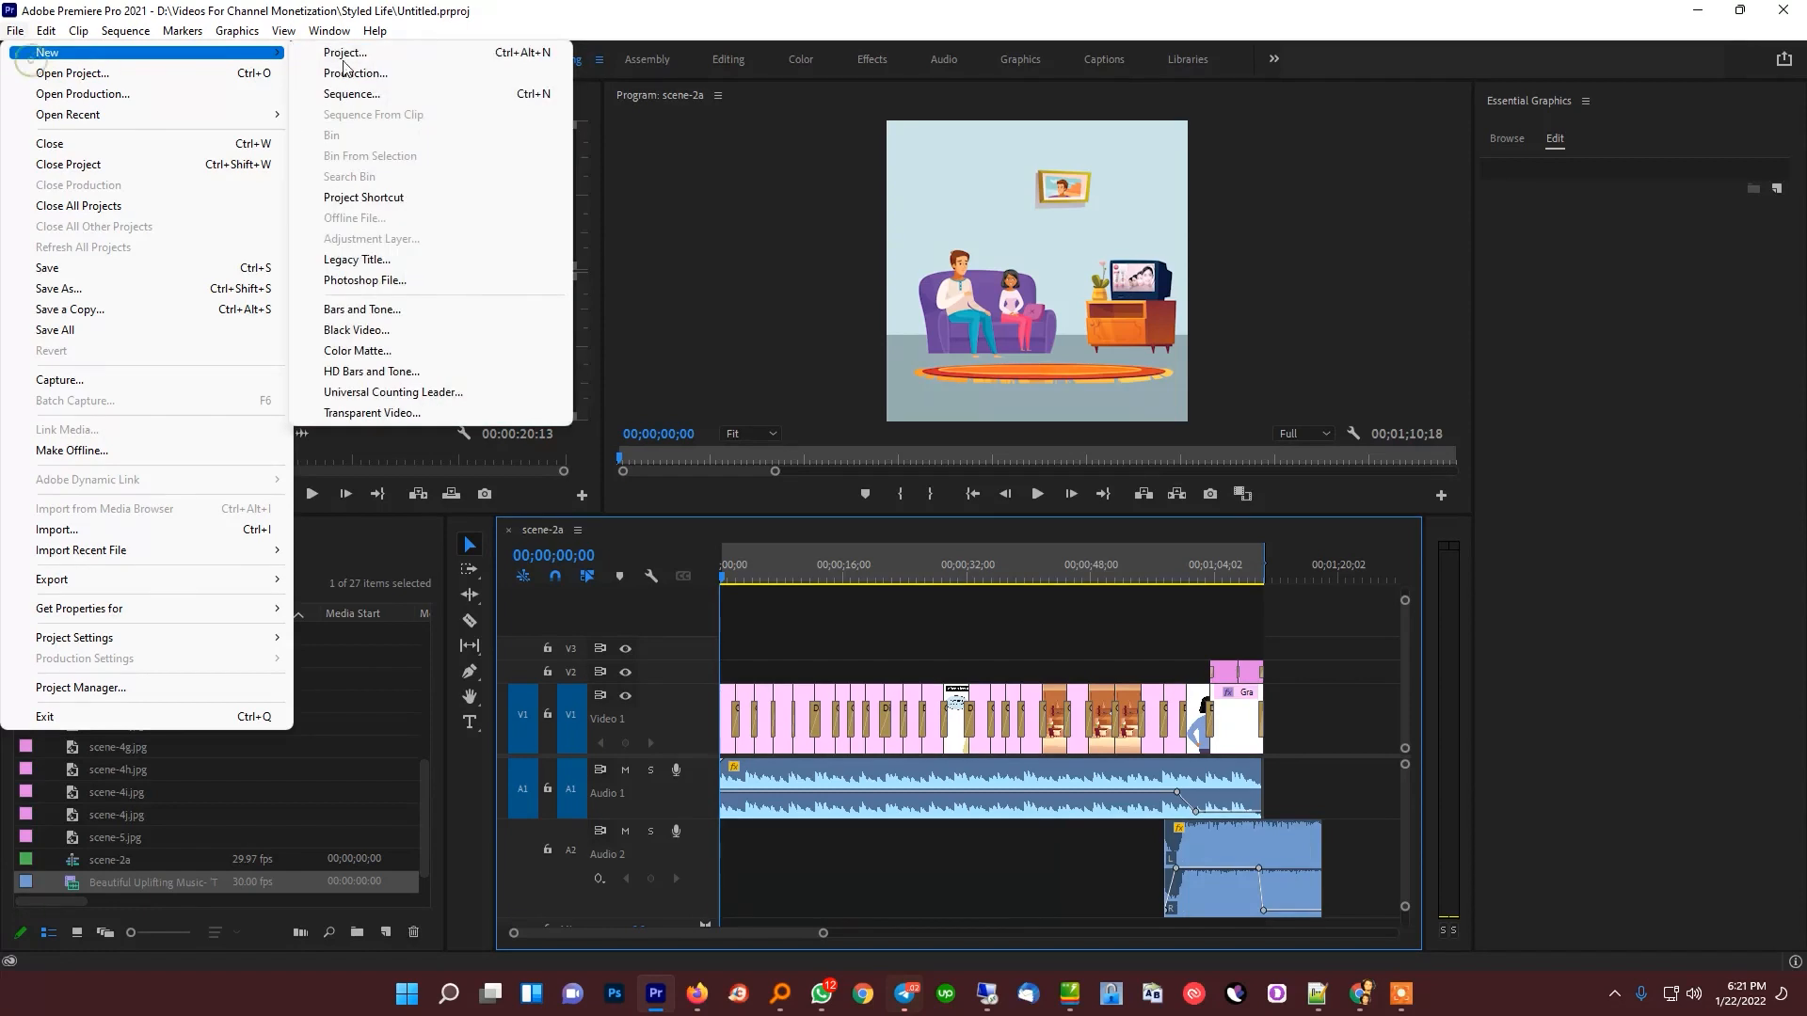
pyautogui.click(344, 54)
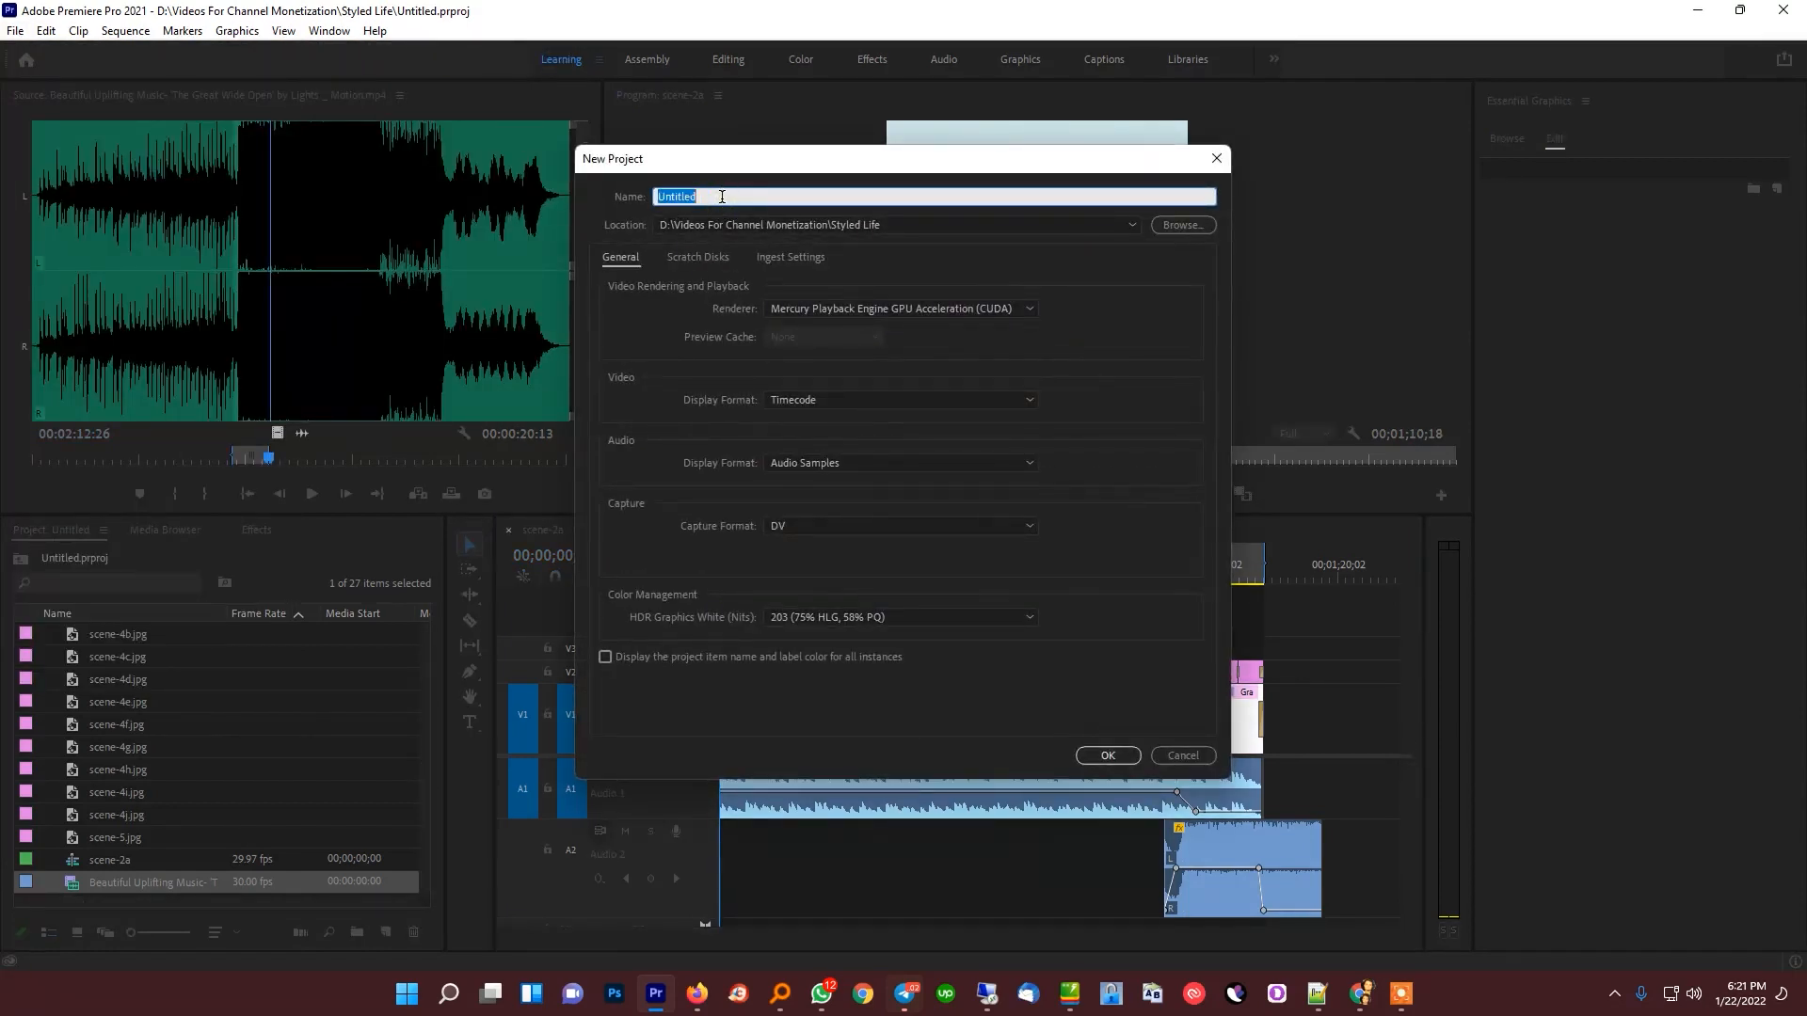
pyautogui.write('Test Project For Teacxhing Vi')
pyautogui.write('deo Editi')
pyautogui.write('n')
pyautogui.press('BackSpace')
pyautogui.write('ing For Youtube')
# Browse for the project location and create a folder named "Treaching Video Editing" on the All Running Projects (D:) drive
pyautogui.click(1178, 229)
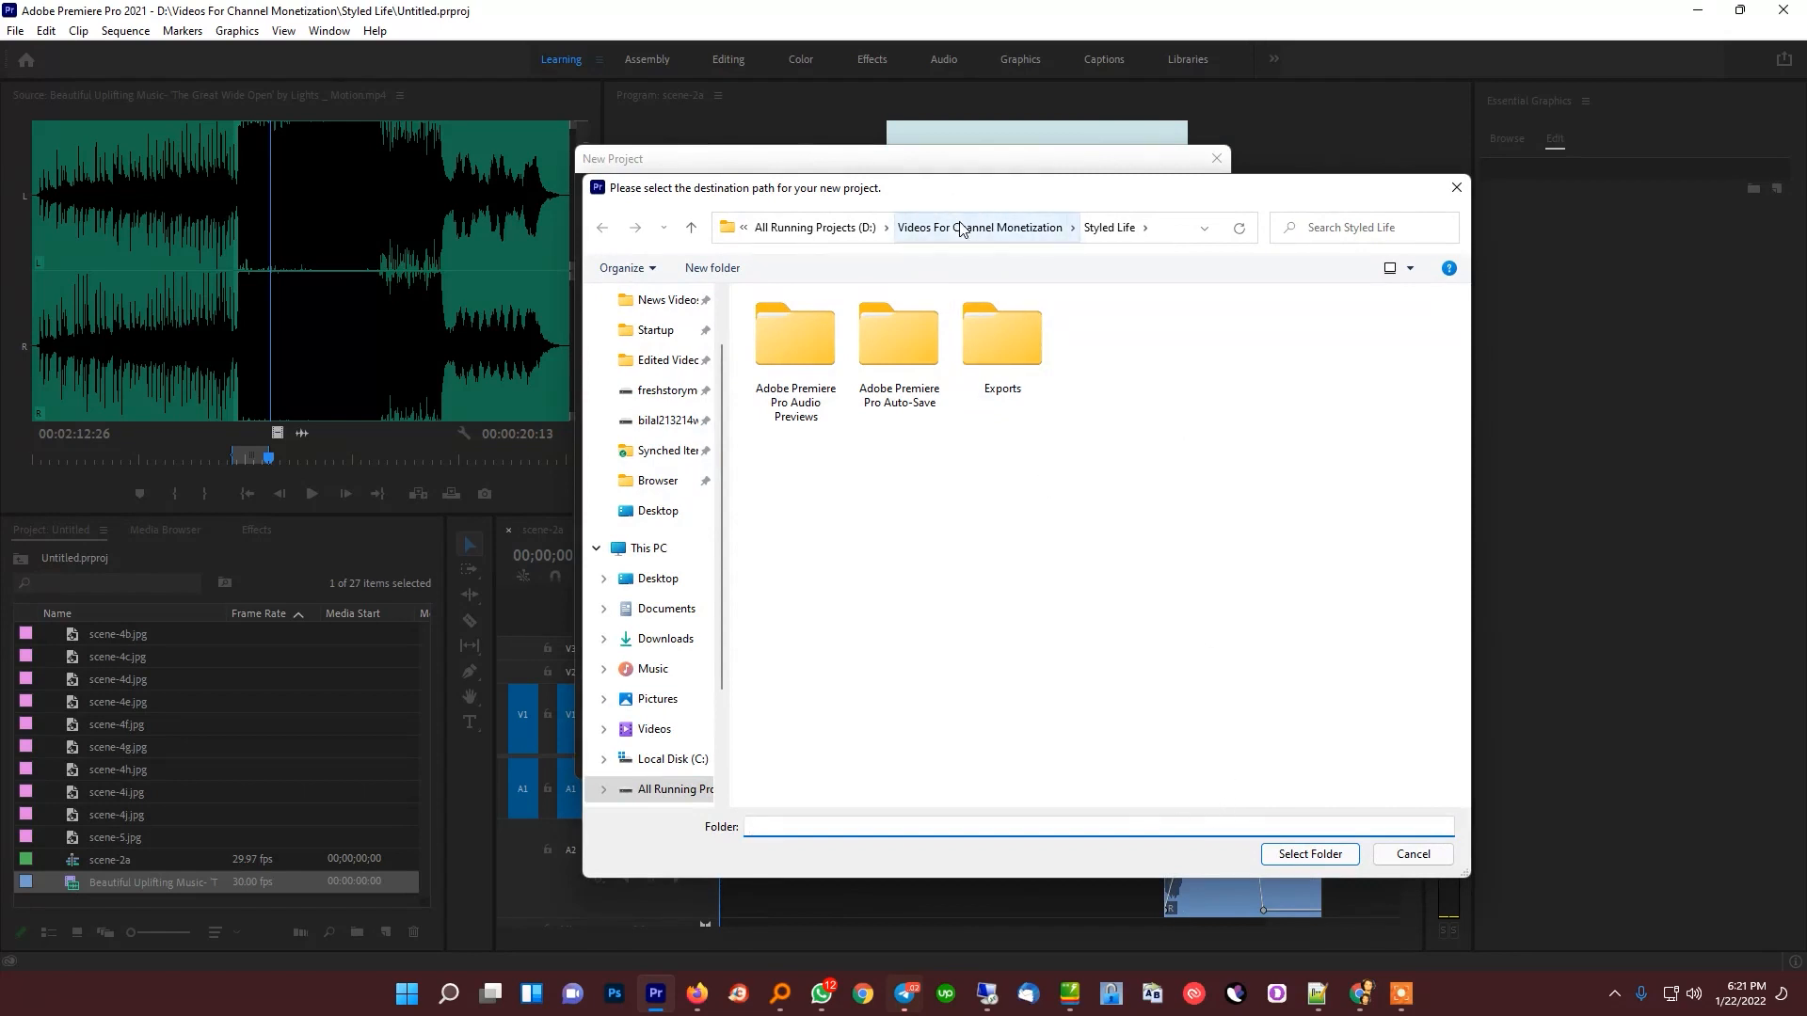
pyautogui.click(960, 228)
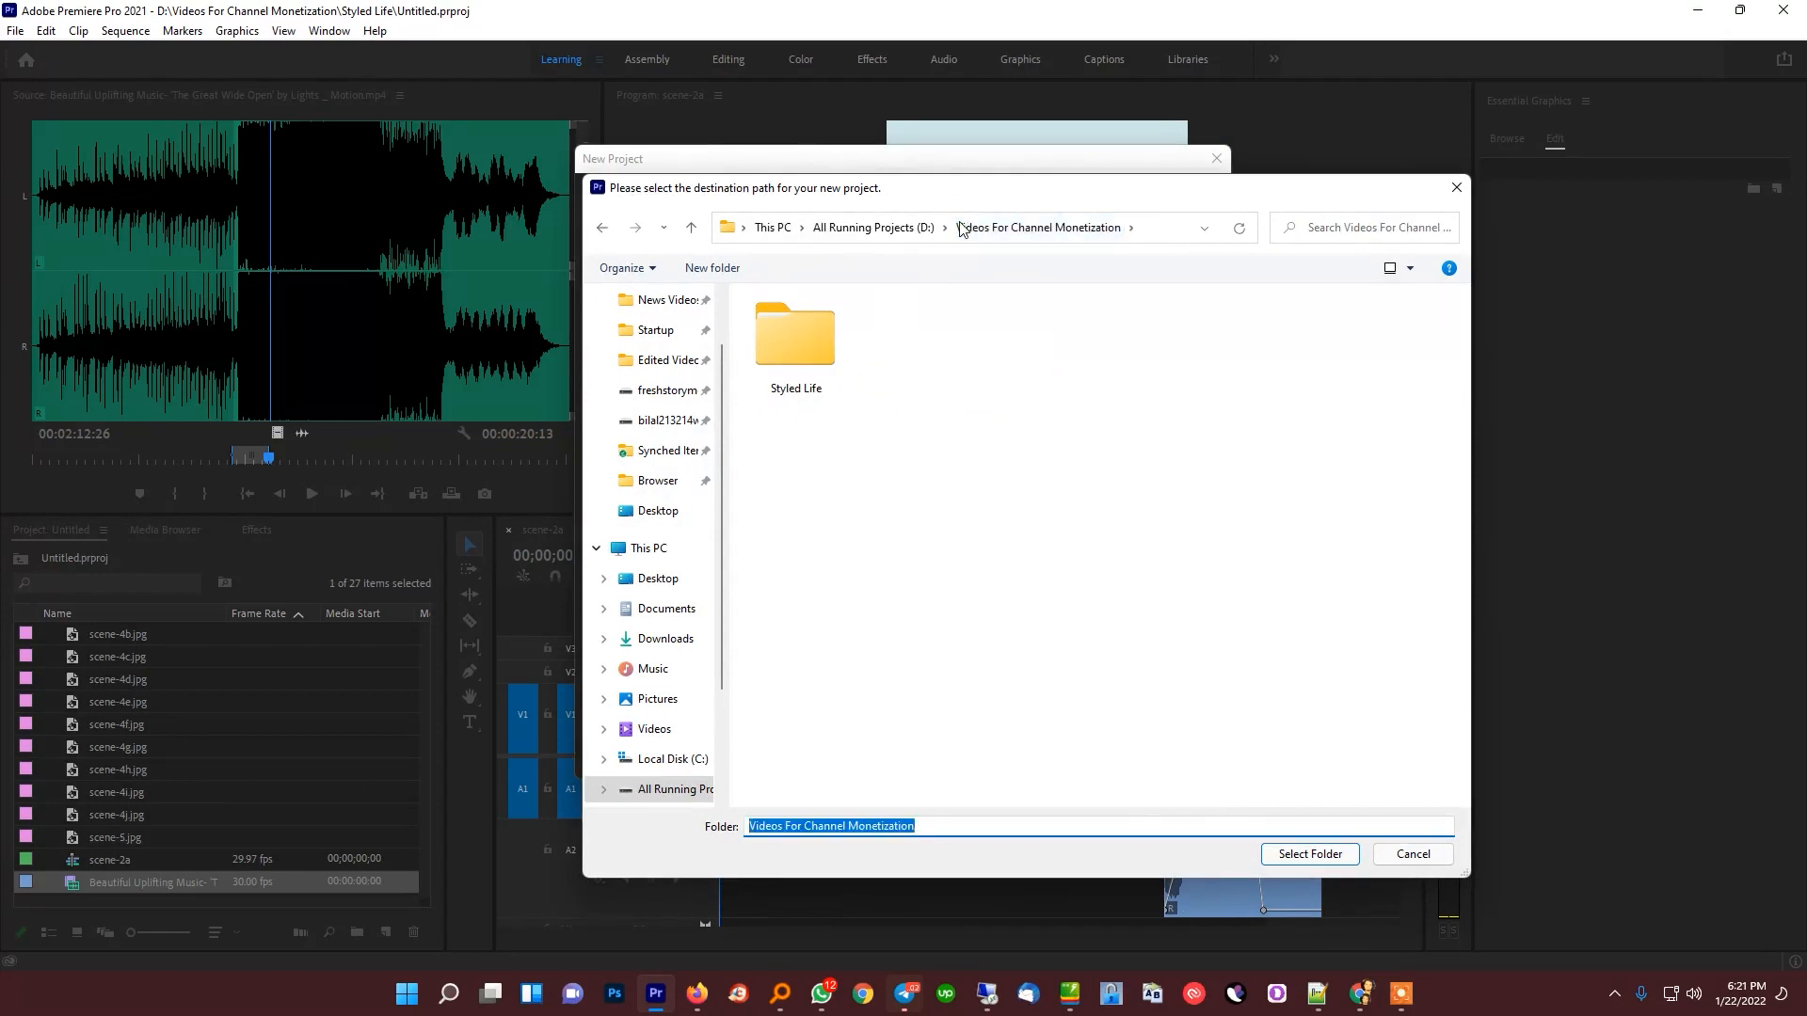
pyautogui.click(889, 229)
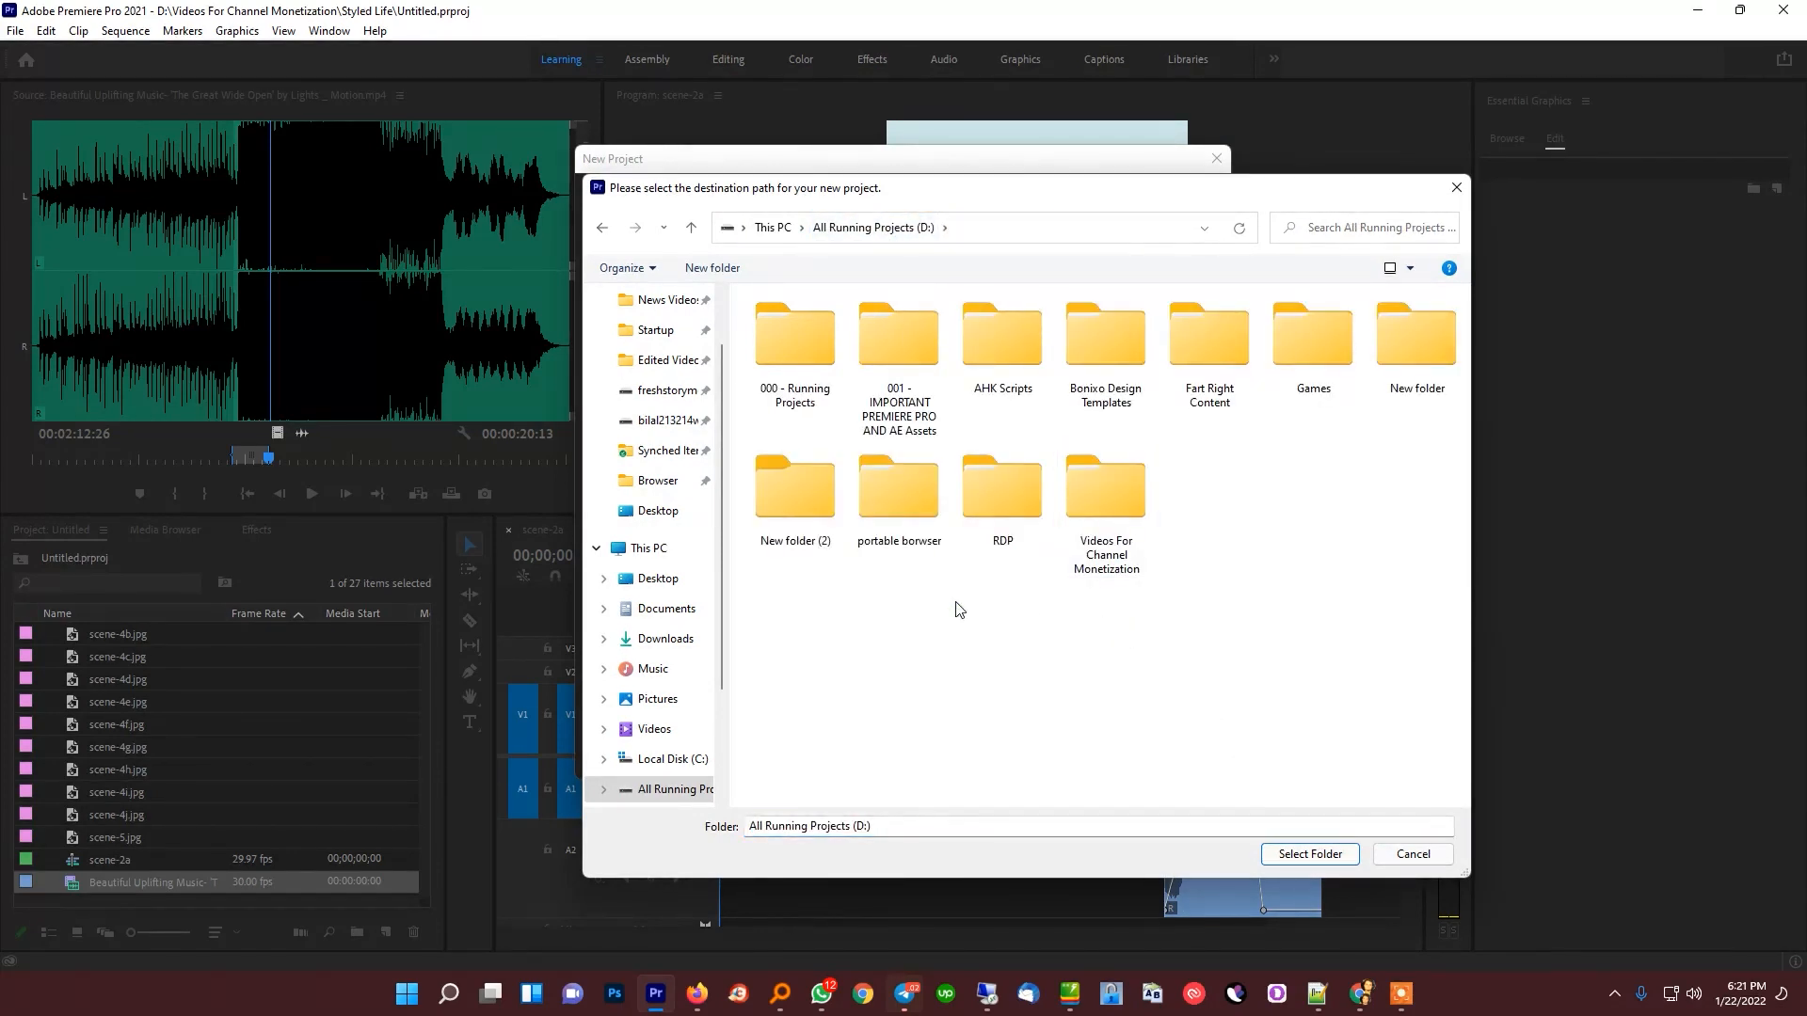
pyautogui.hotkey('ctrl', 'shift', 'n')
pyautogui.write('Treaching V')
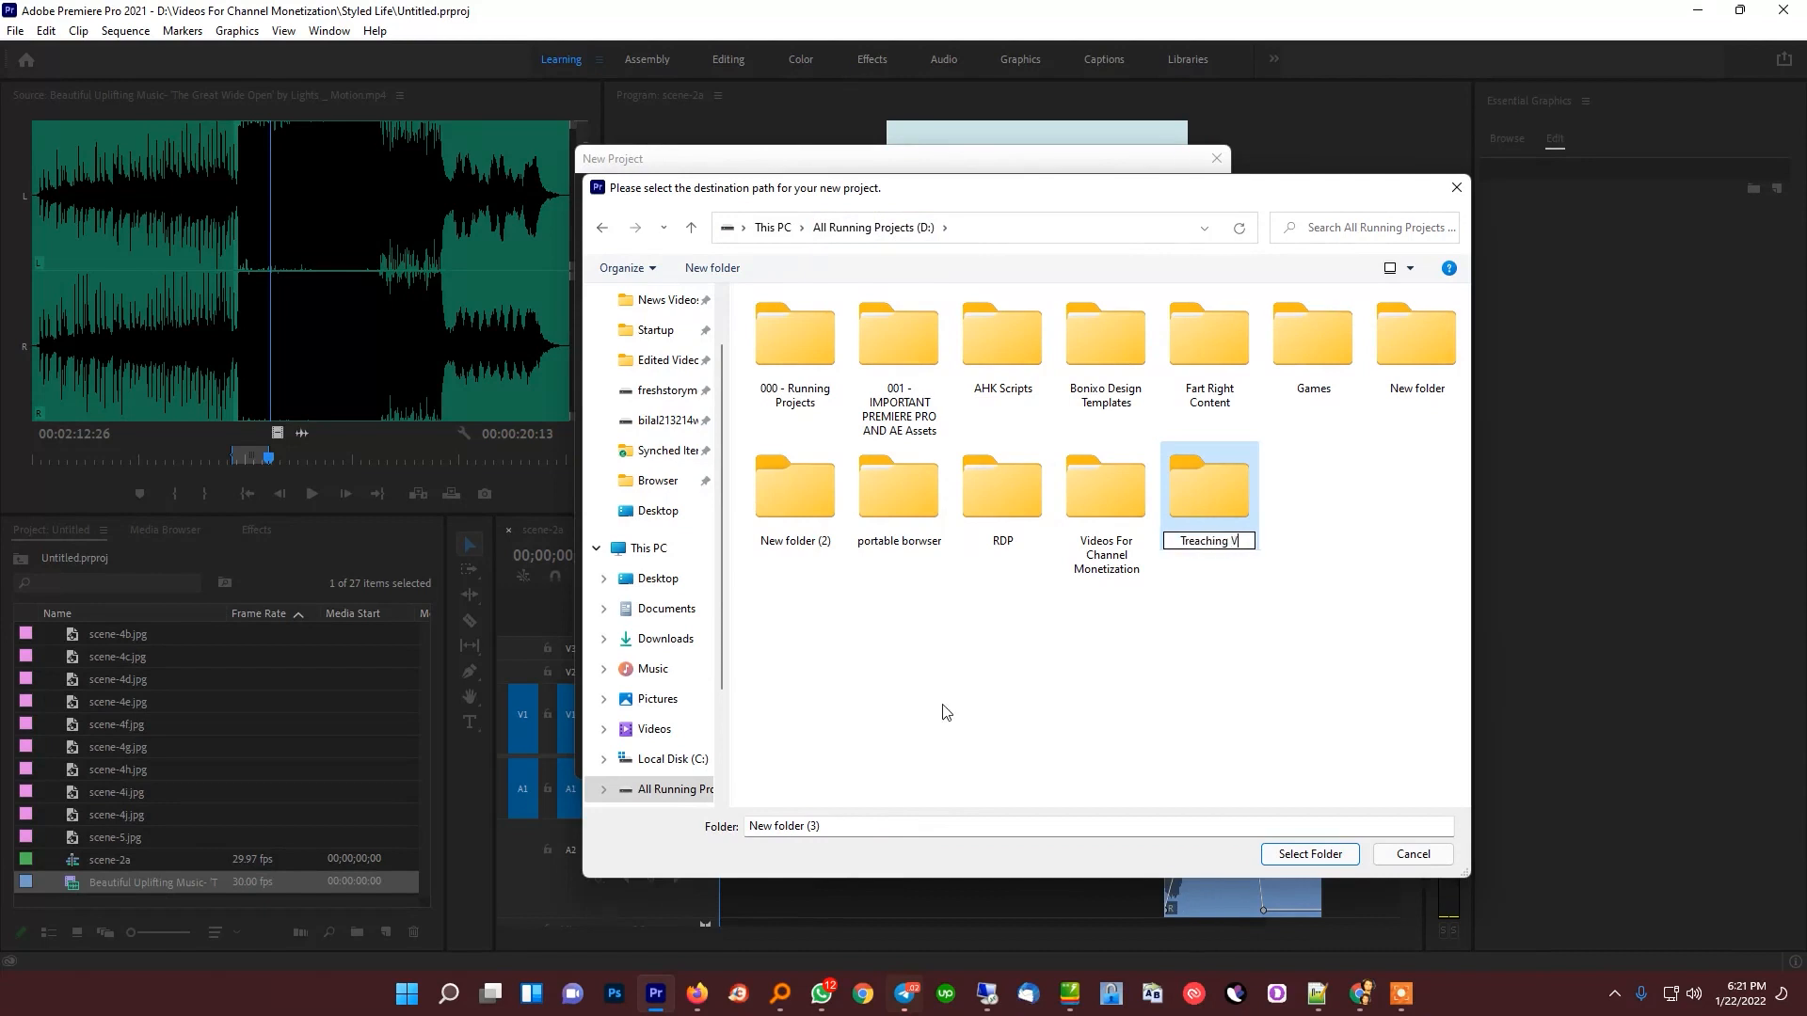
pyautogui.write('ideo Editing')
pyautogui.press('Return')
pyautogui.press('Return')
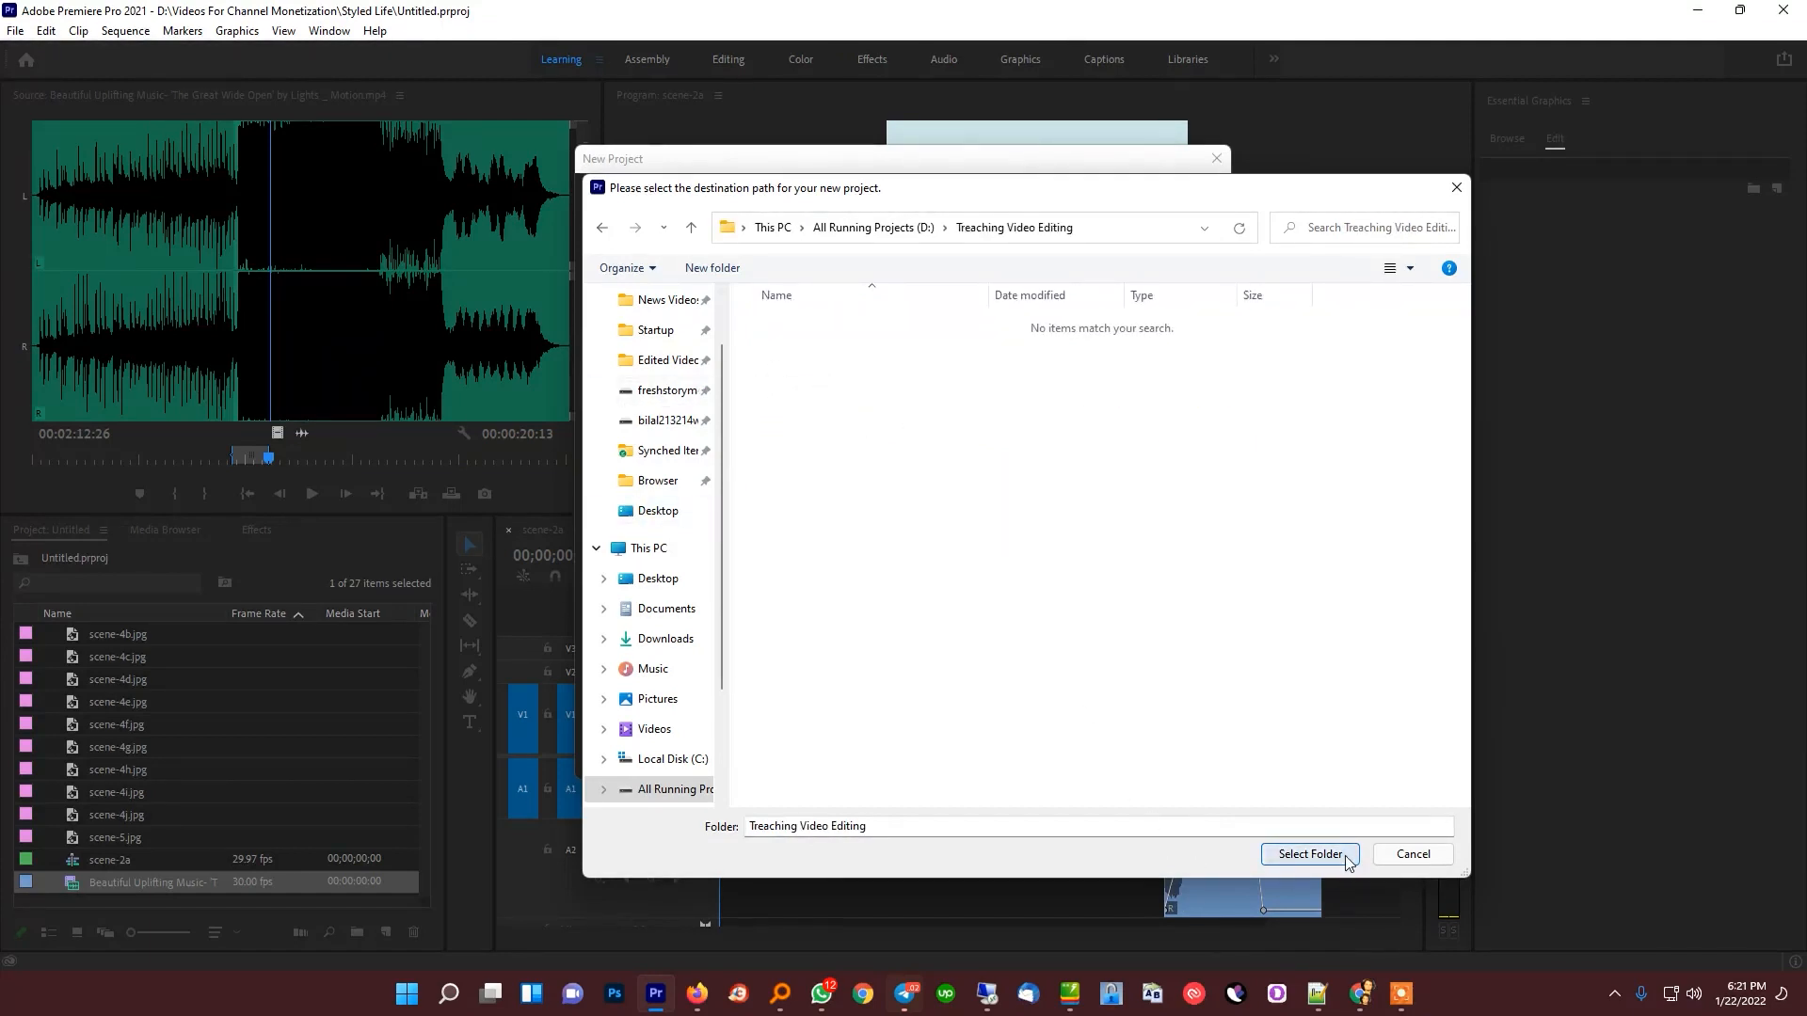
# Set the Treaching Video Editing folder as the project location and create the project
pyautogui.click(1310, 853)
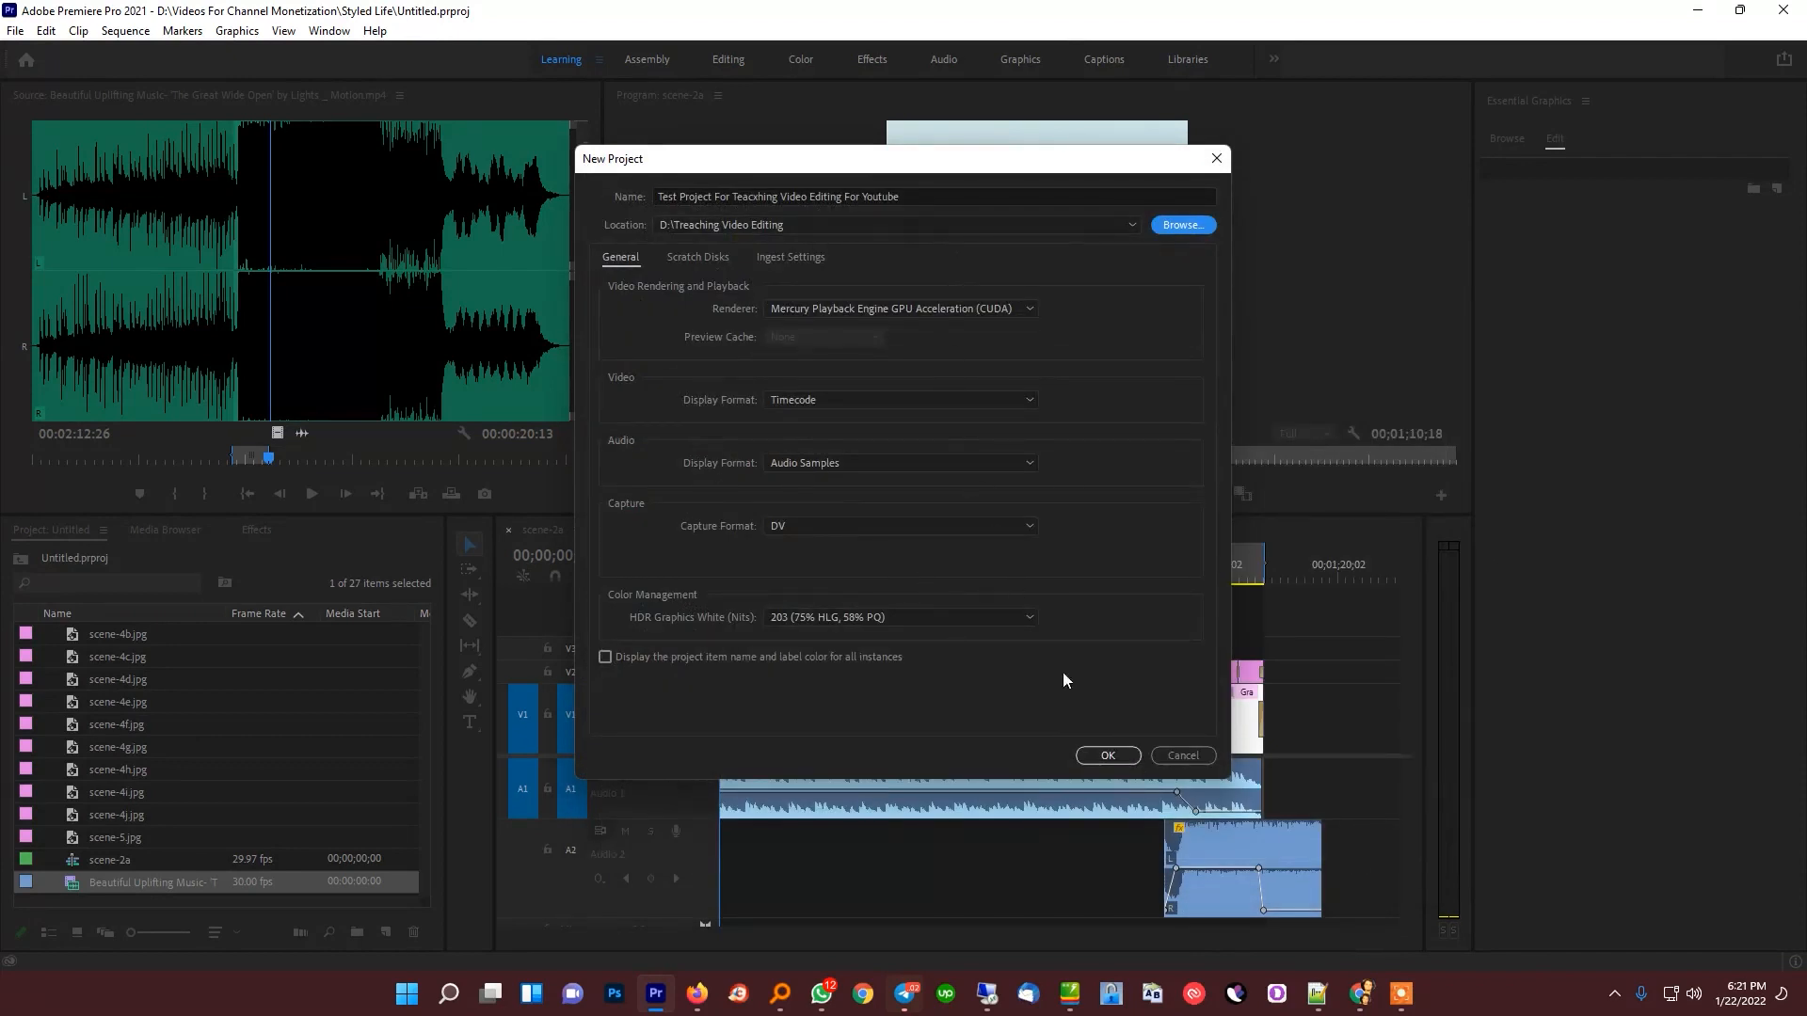
pyautogui.click(1106, 756)
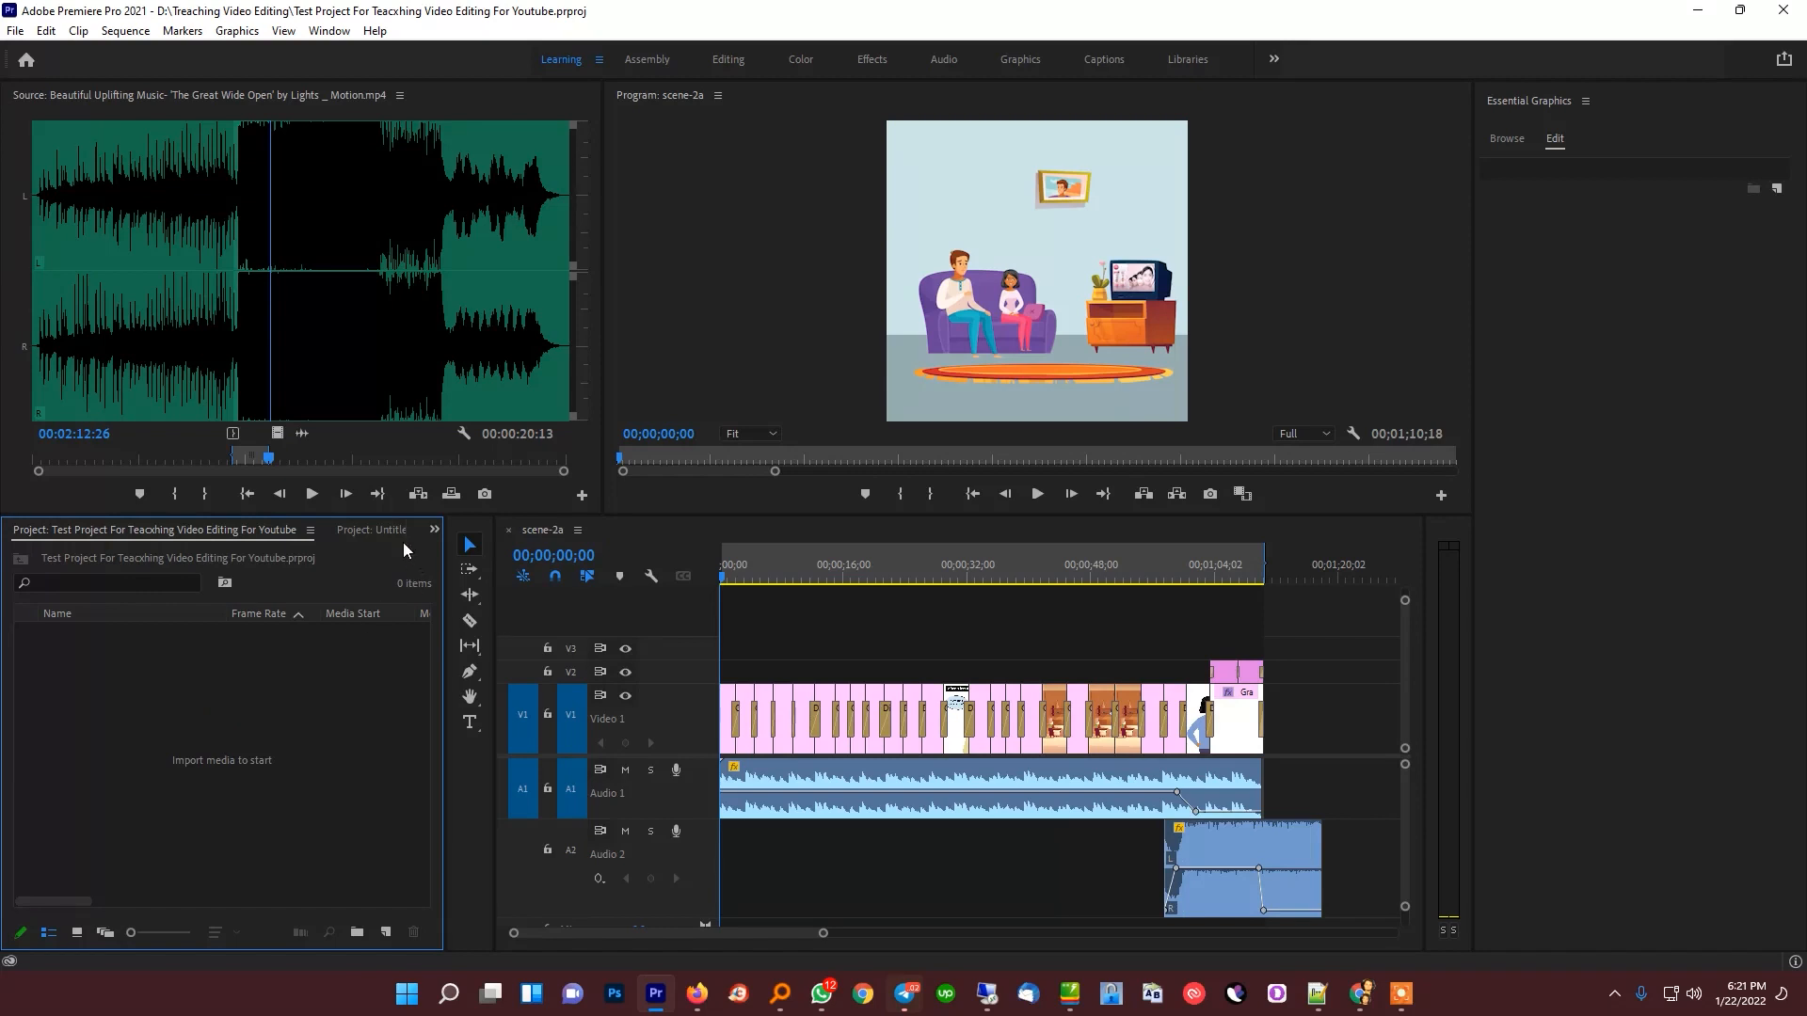
# Close the old Untitled project and bring the new test project's bin to the front
pyautogui.click(373, 531)
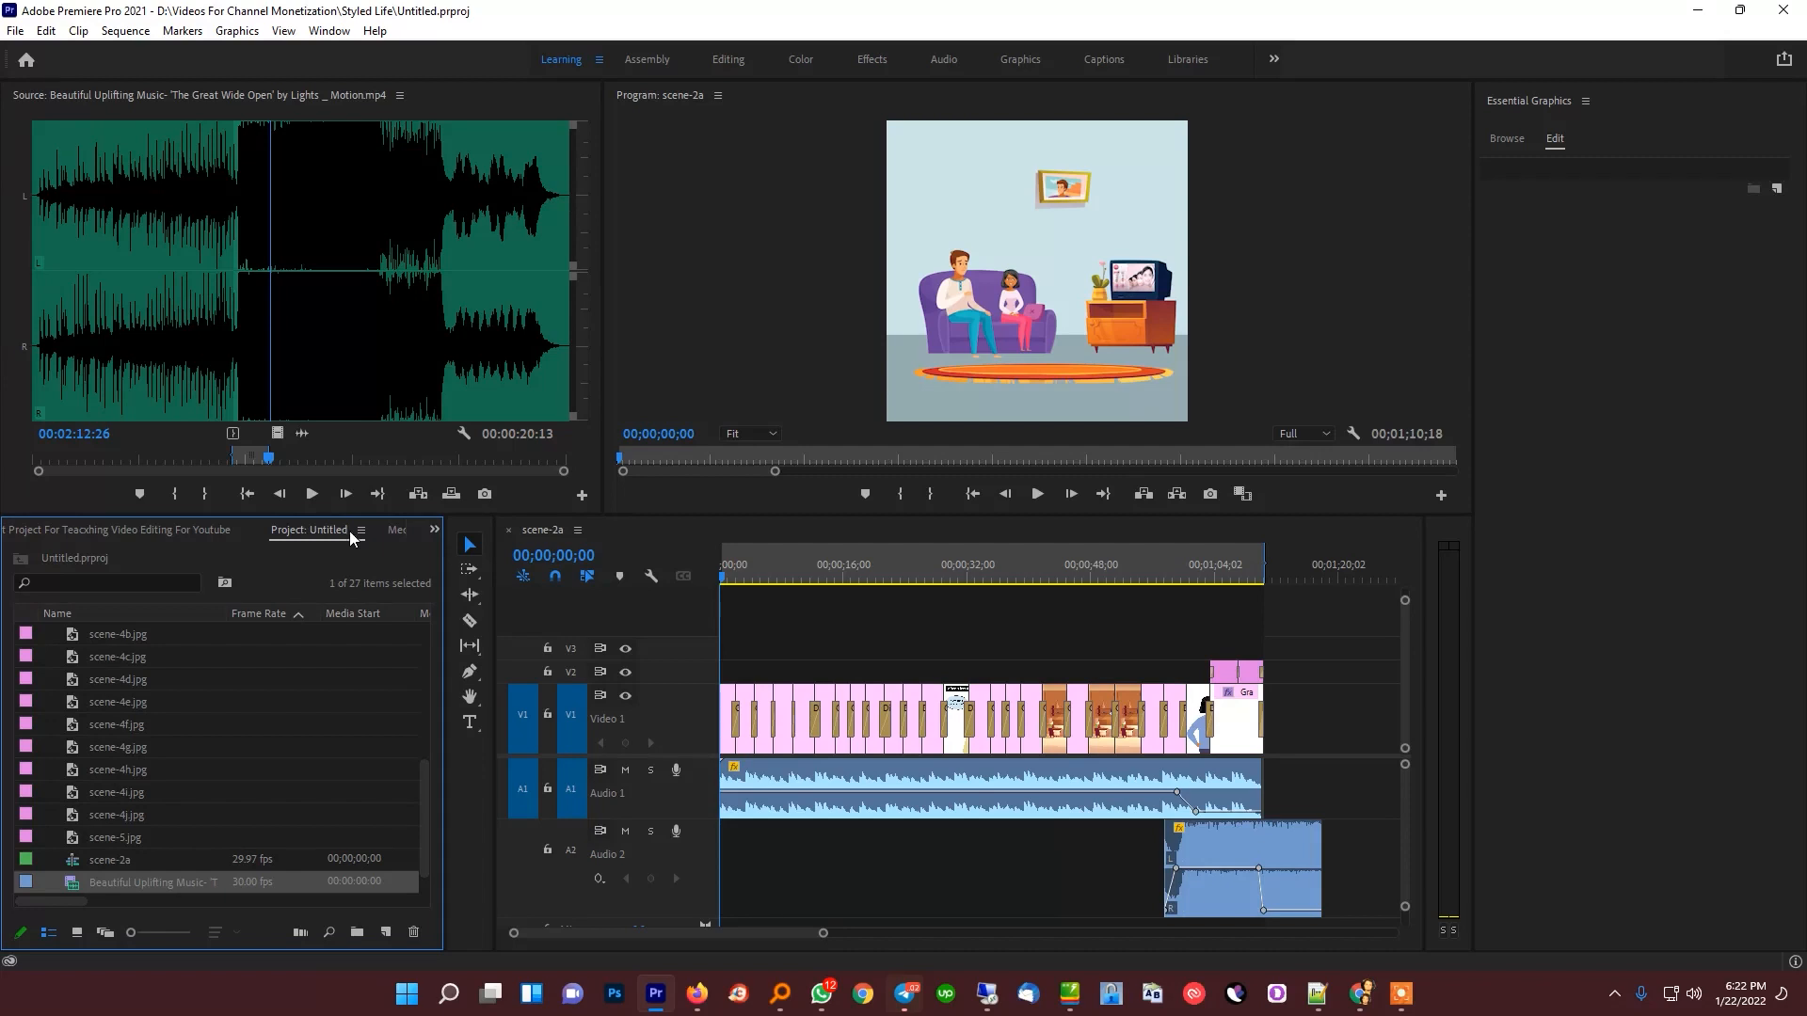
pyautogui.rightClick(292, 530)
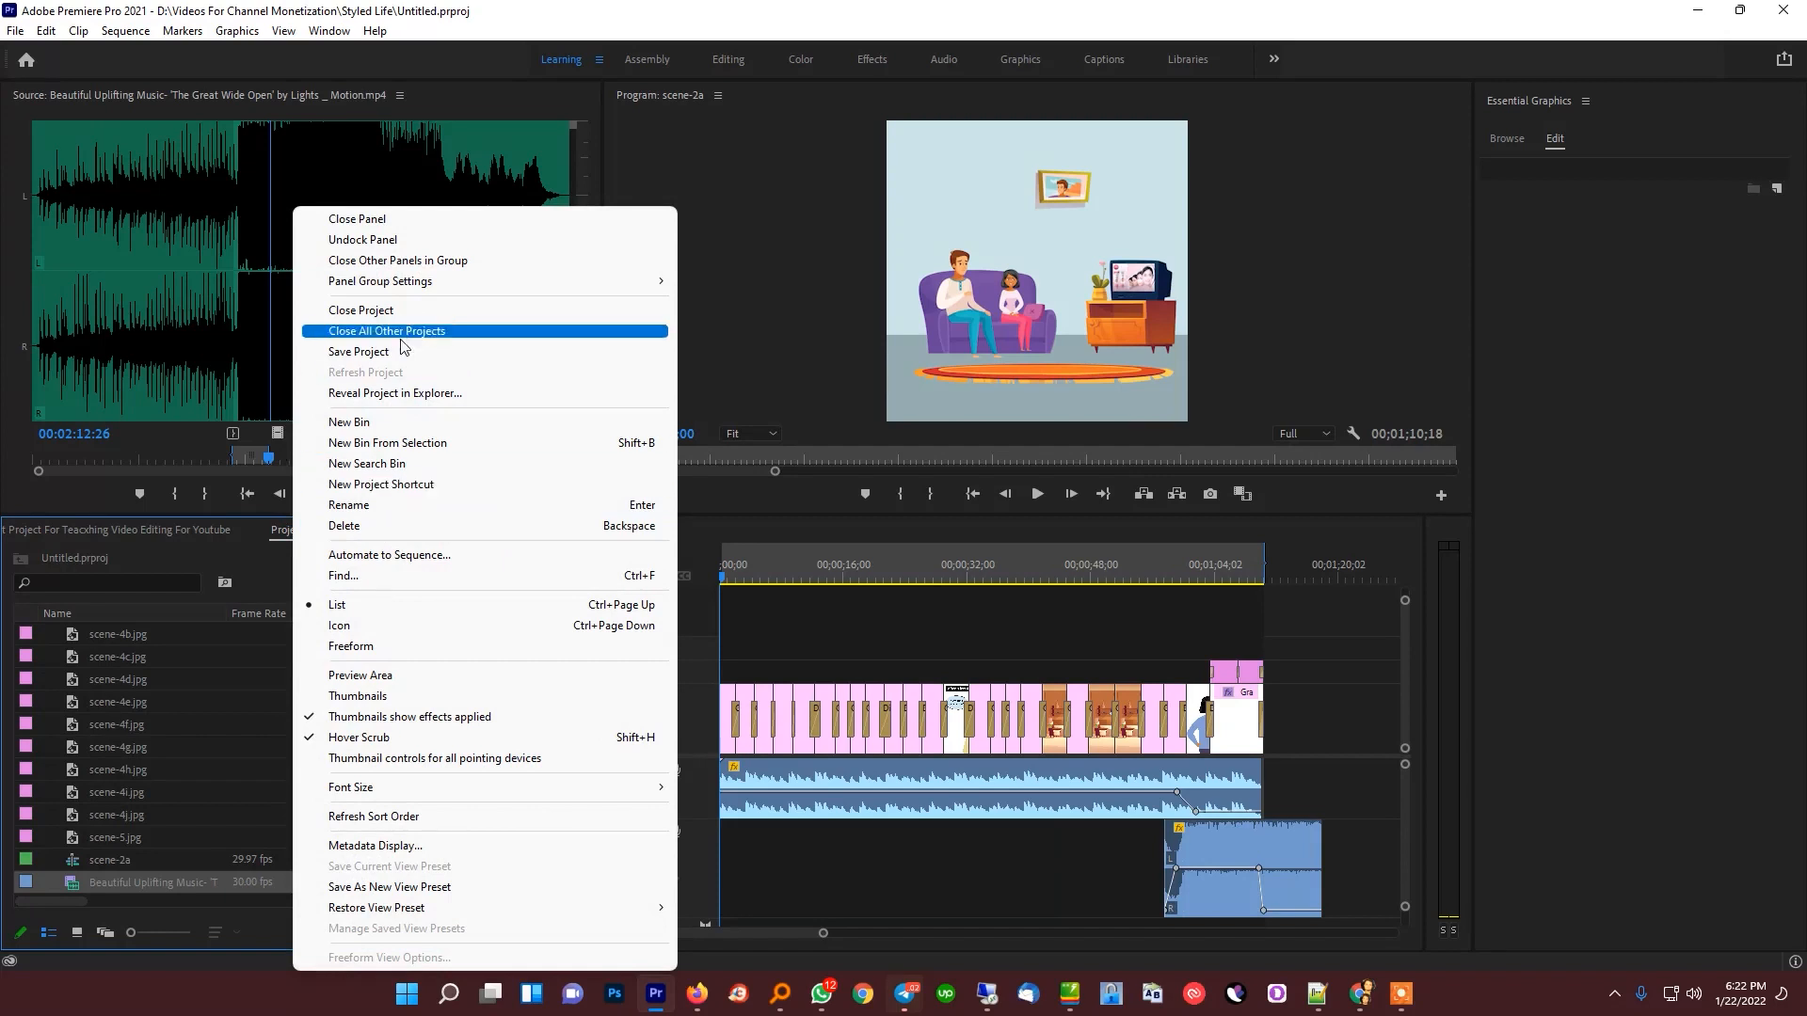
pyautogui.click(386, 311)
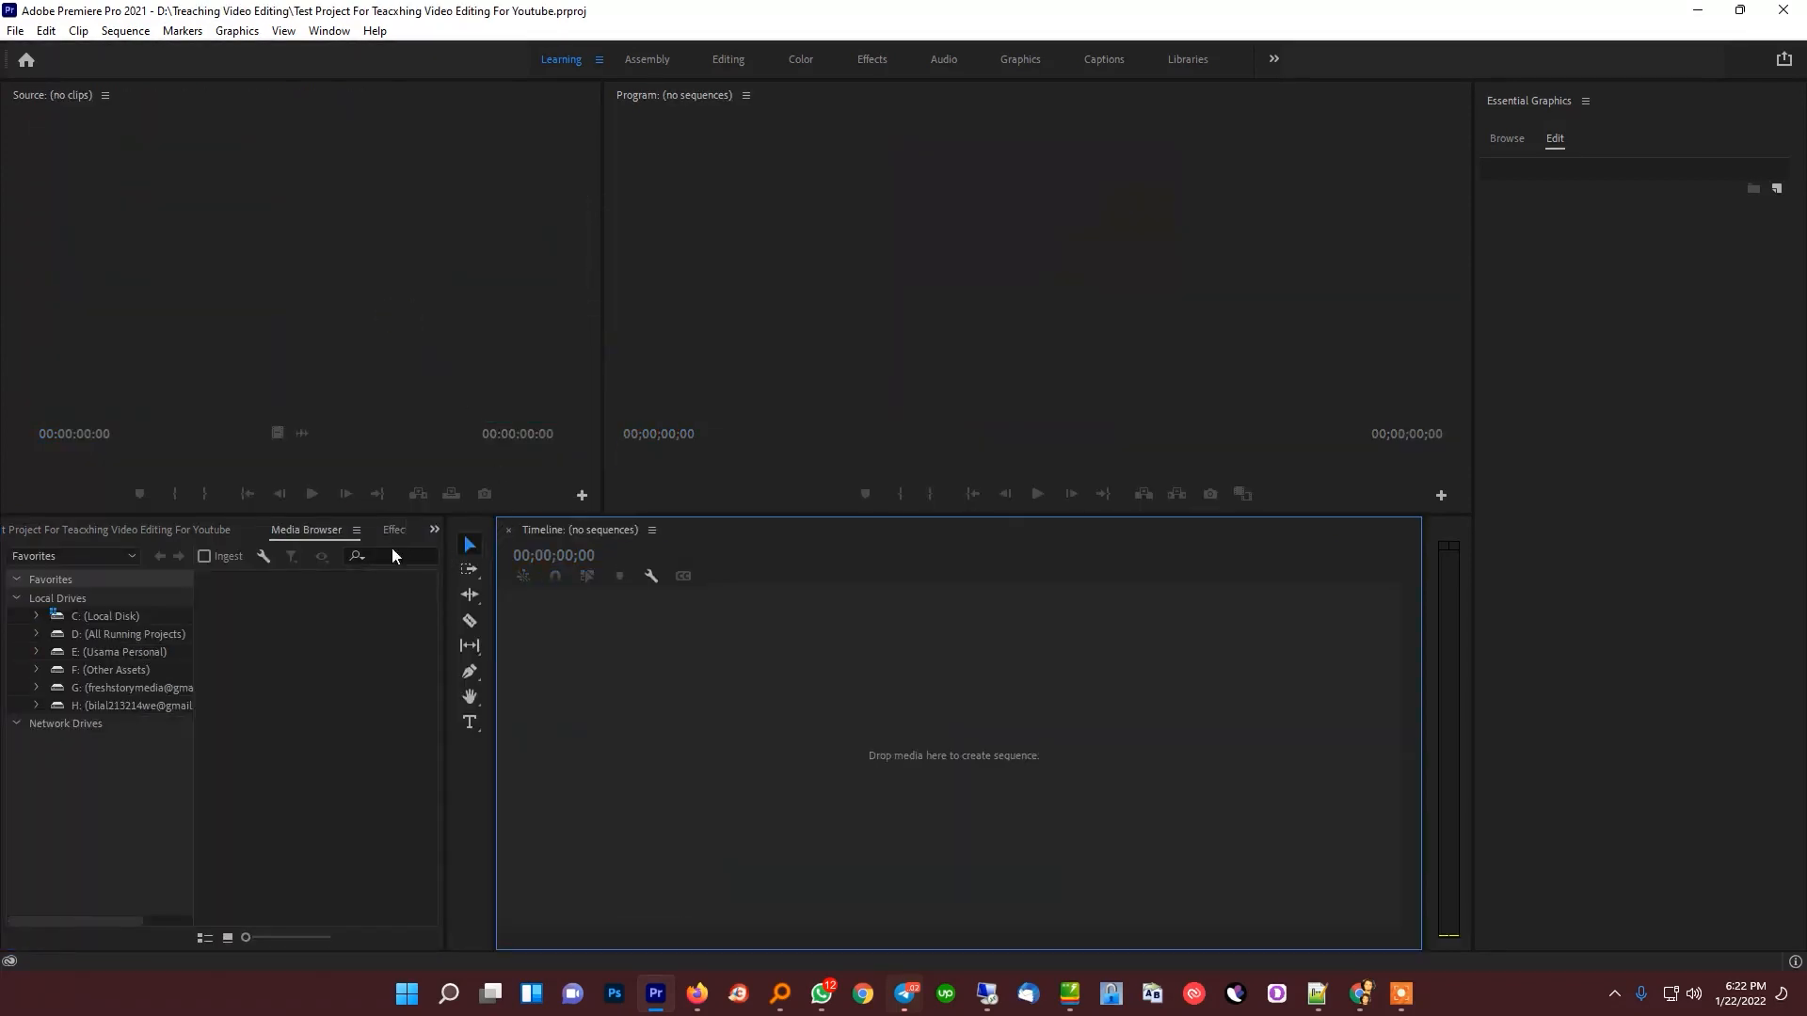
pyautogui.click(186, 527)
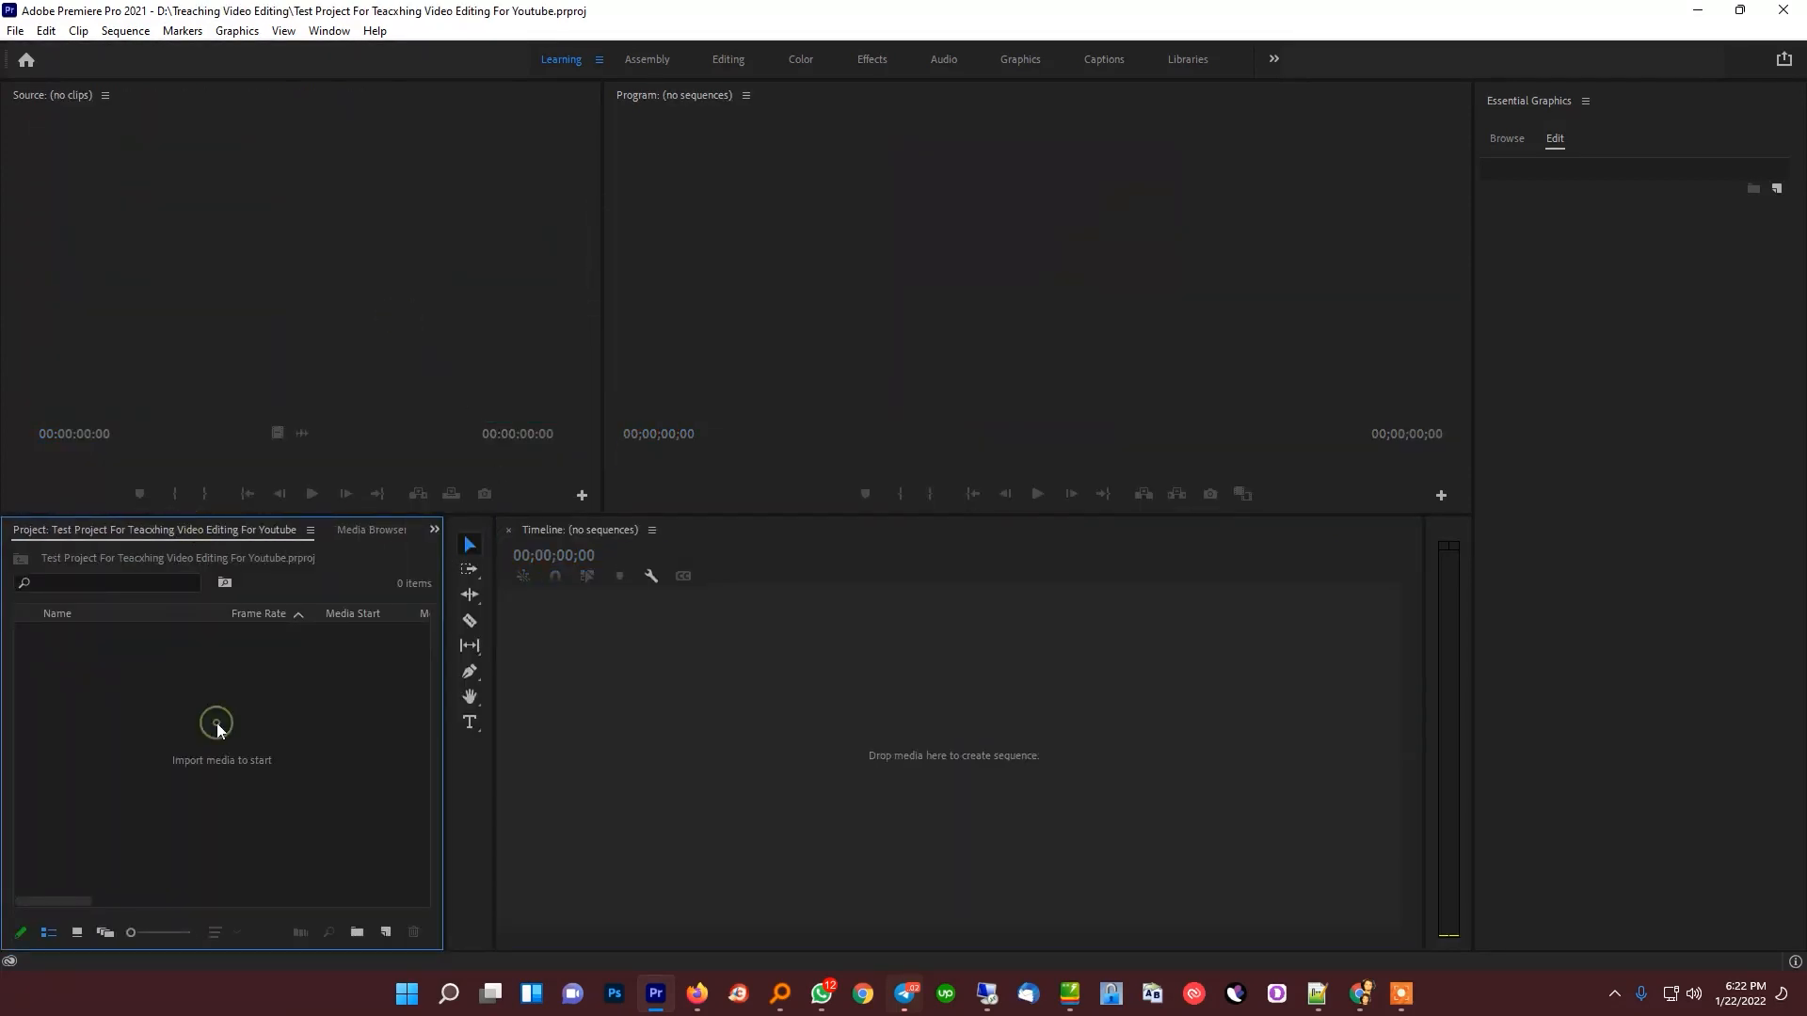
pyautogui.click(1401, 998)
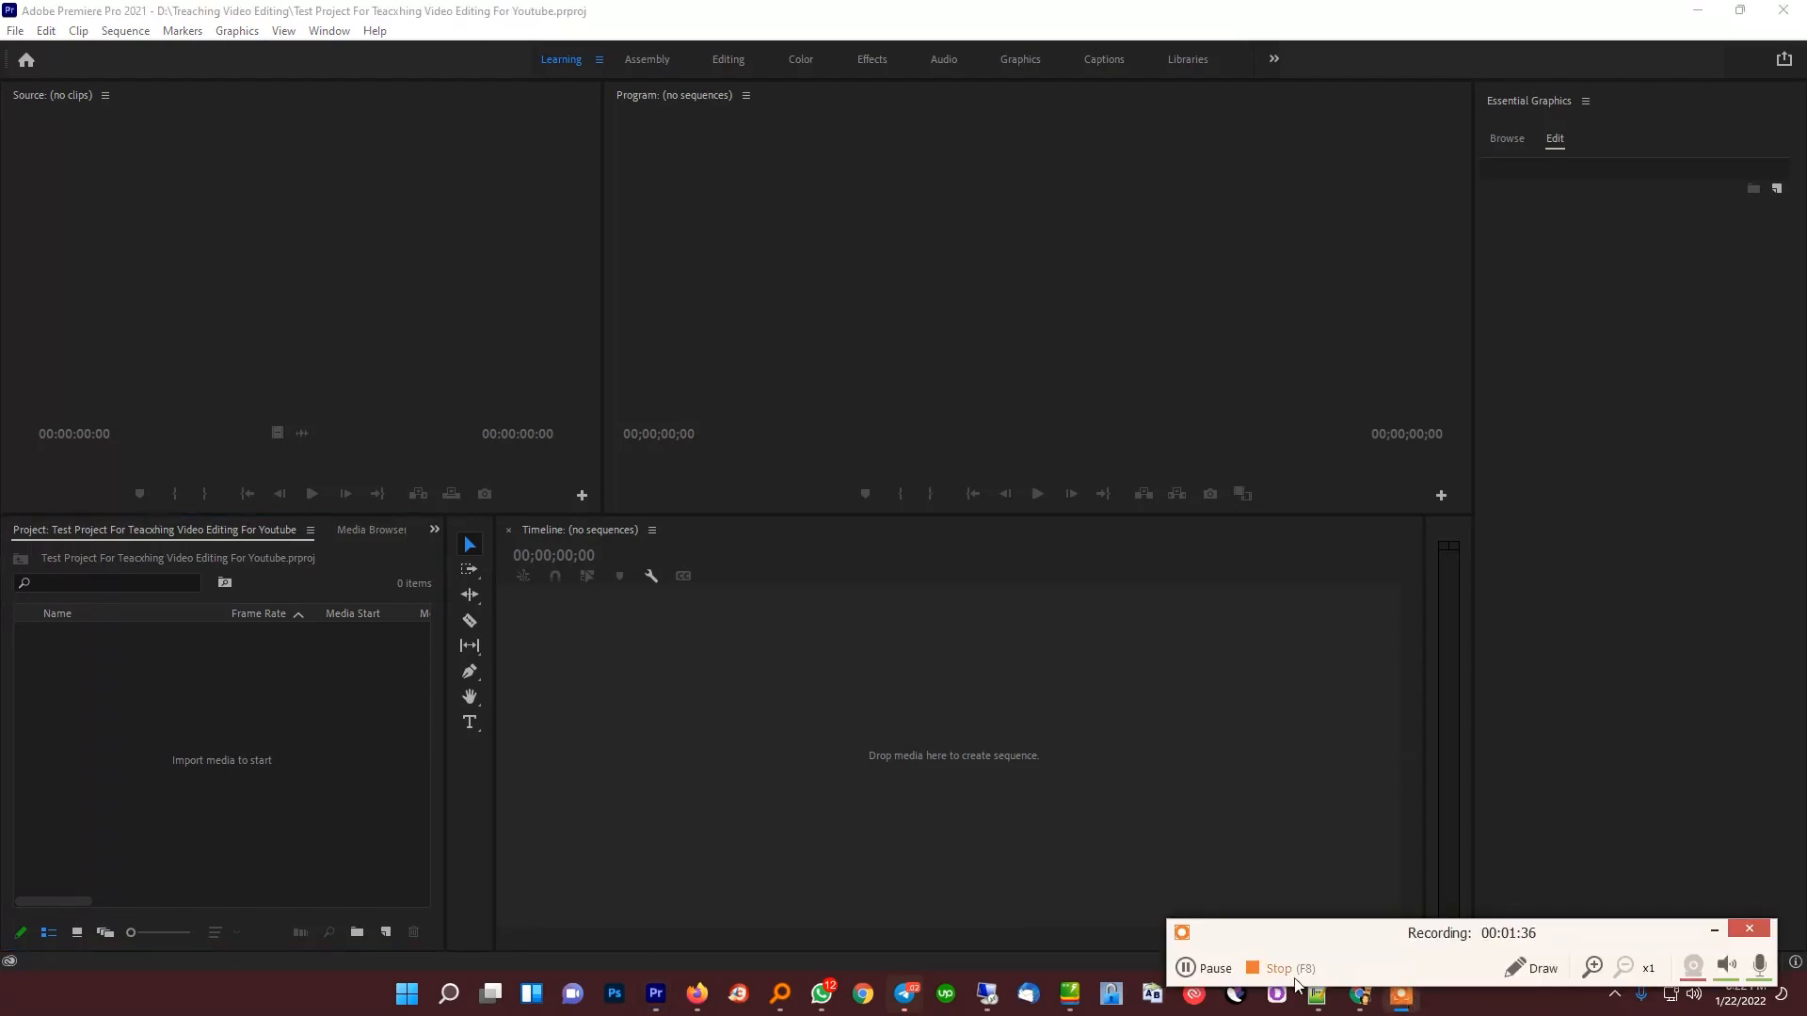
pyautogui.click(1214, 969)
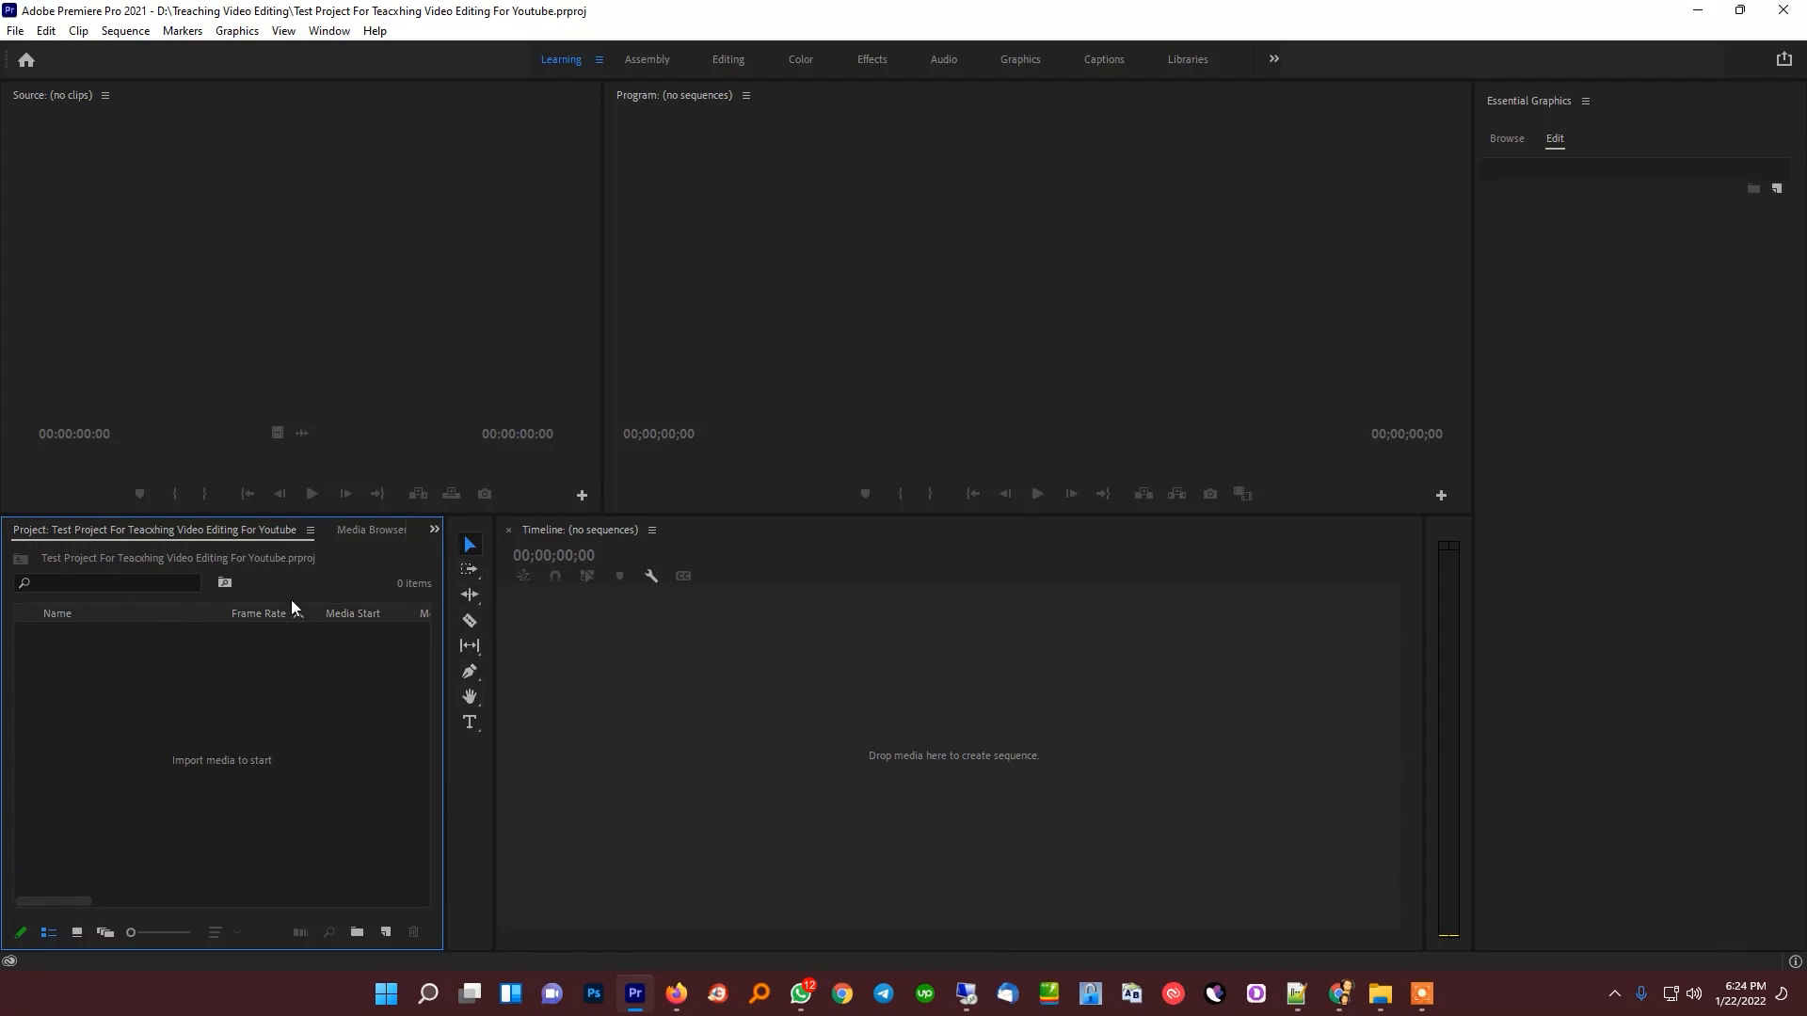
# Close the Media Browser panel so that only the Effects panel shares the group with the project bin
pyautogui.click(433, 529)
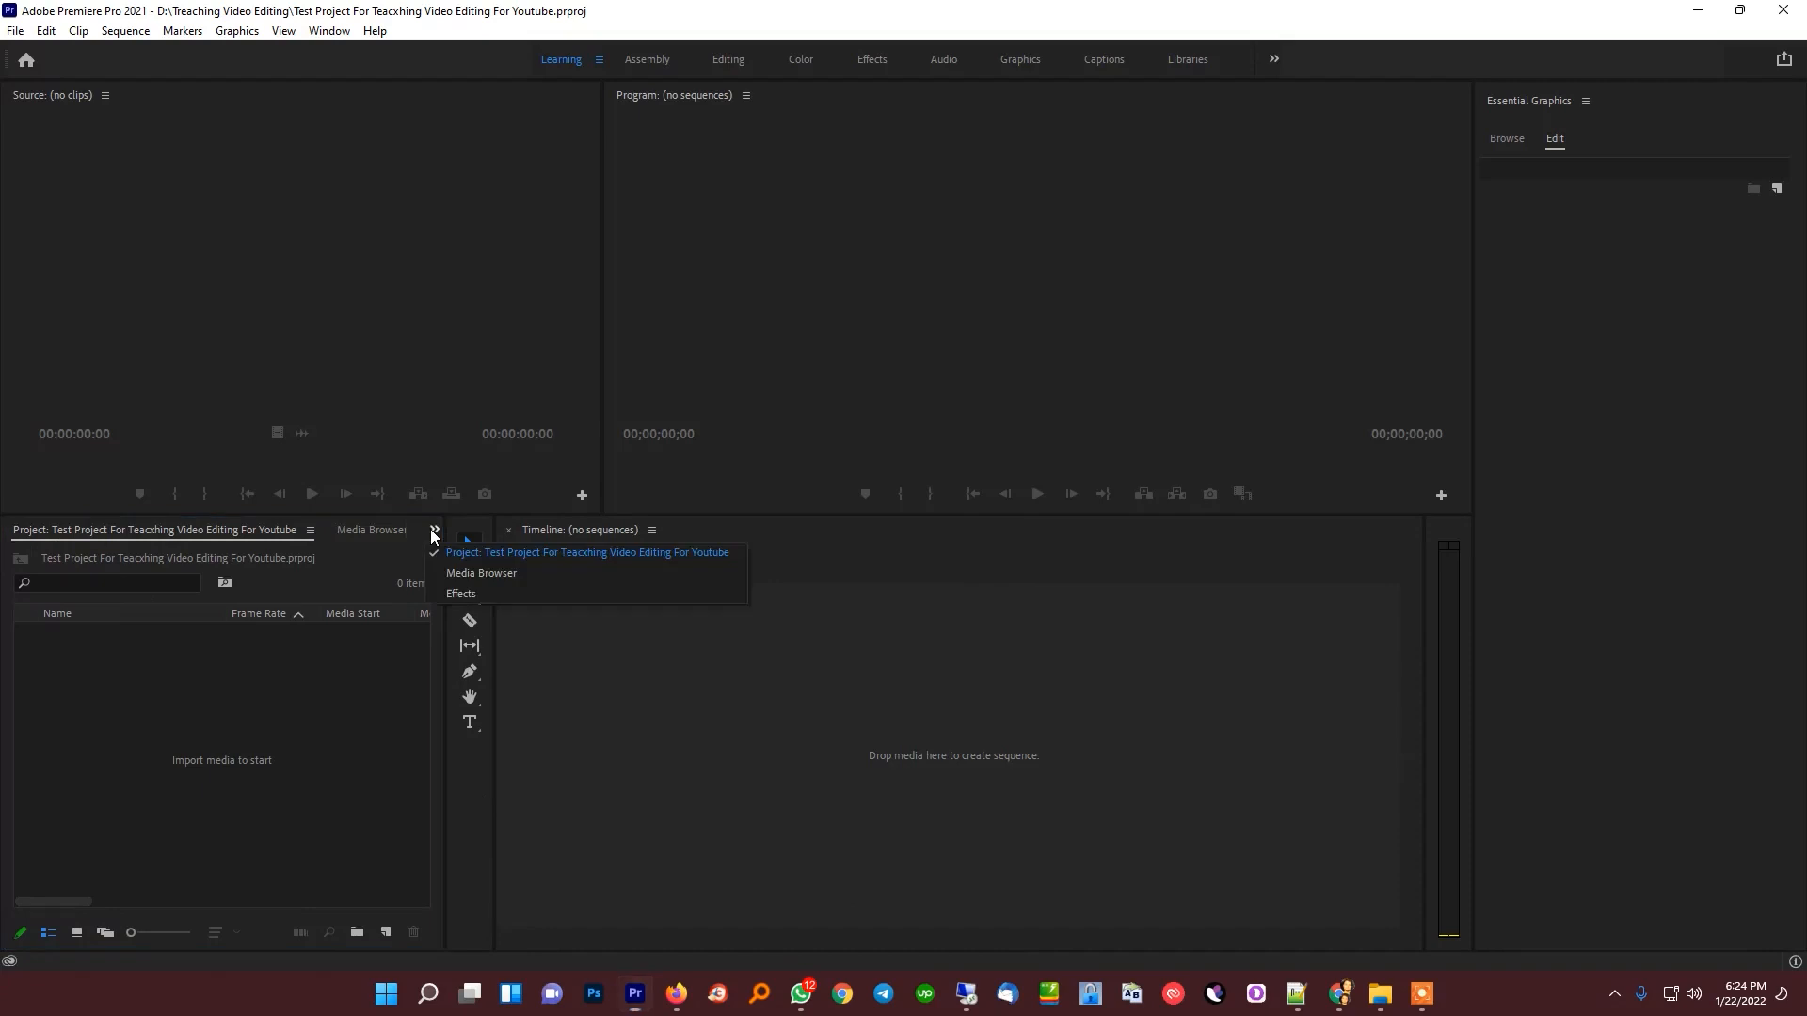
pyautogui.click(463, 594)
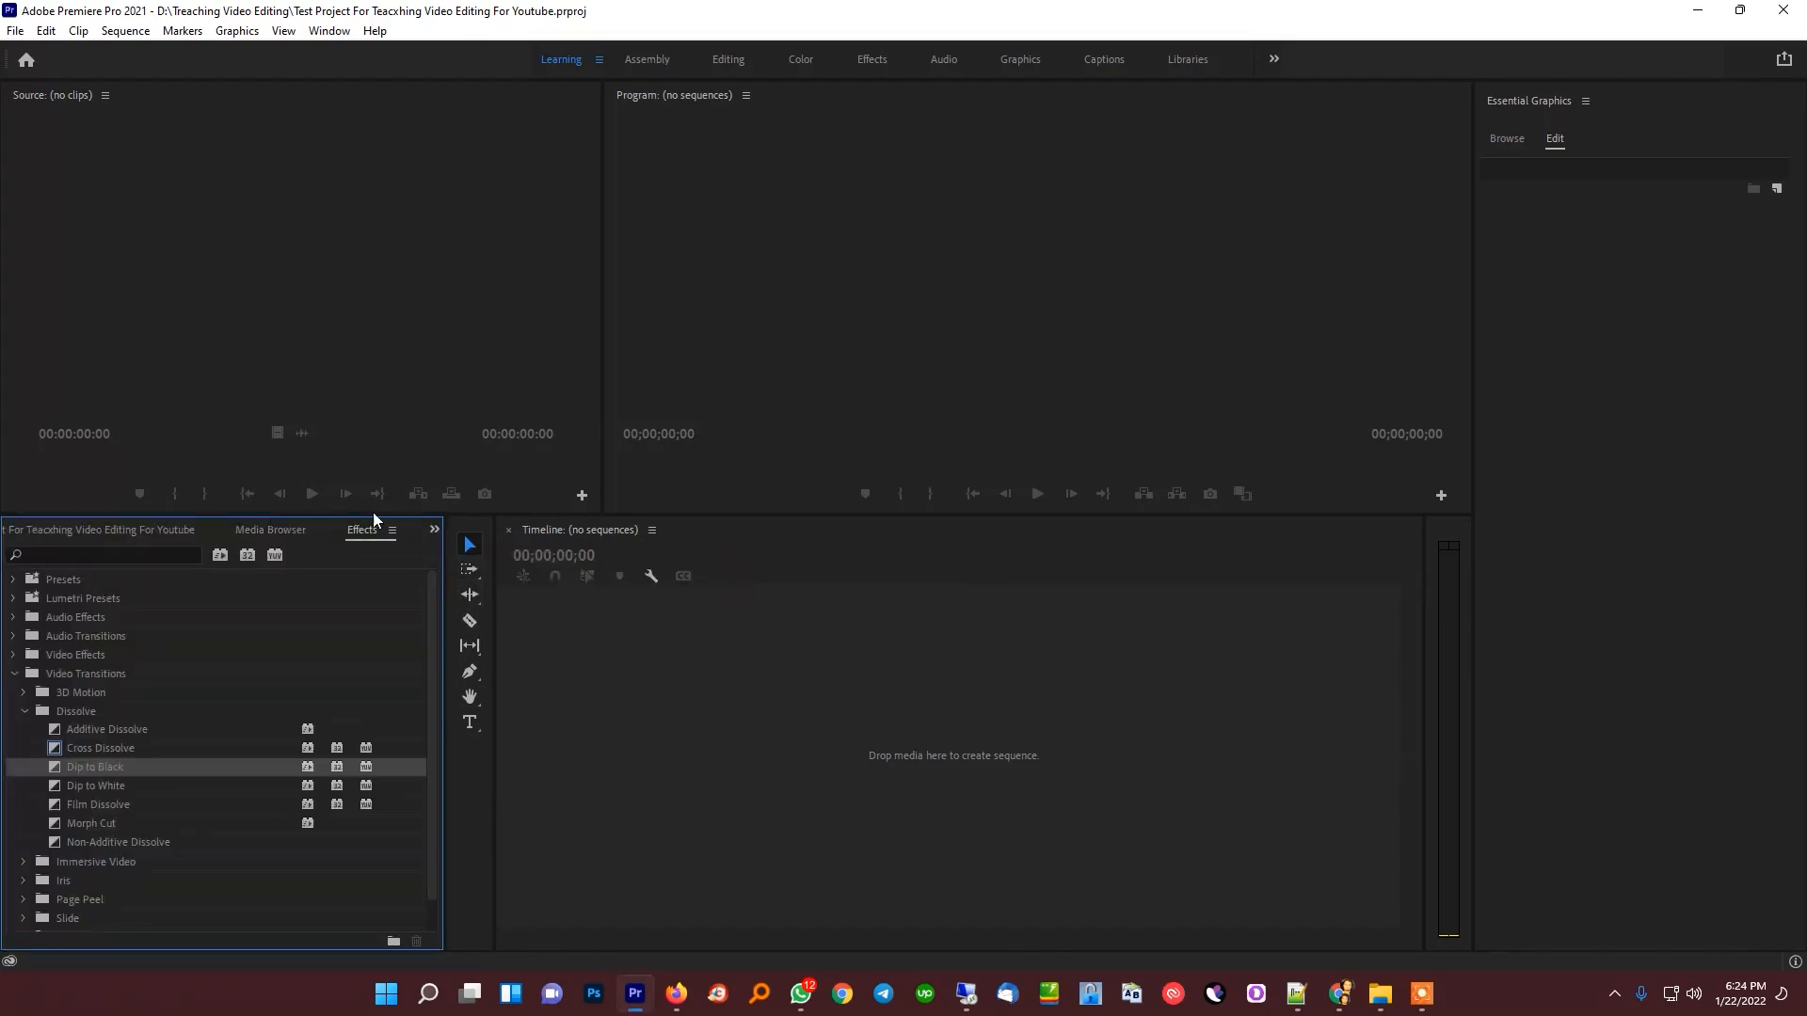
pyautogui.click(328, 530)
pyautogui.rightClick(354, 533)
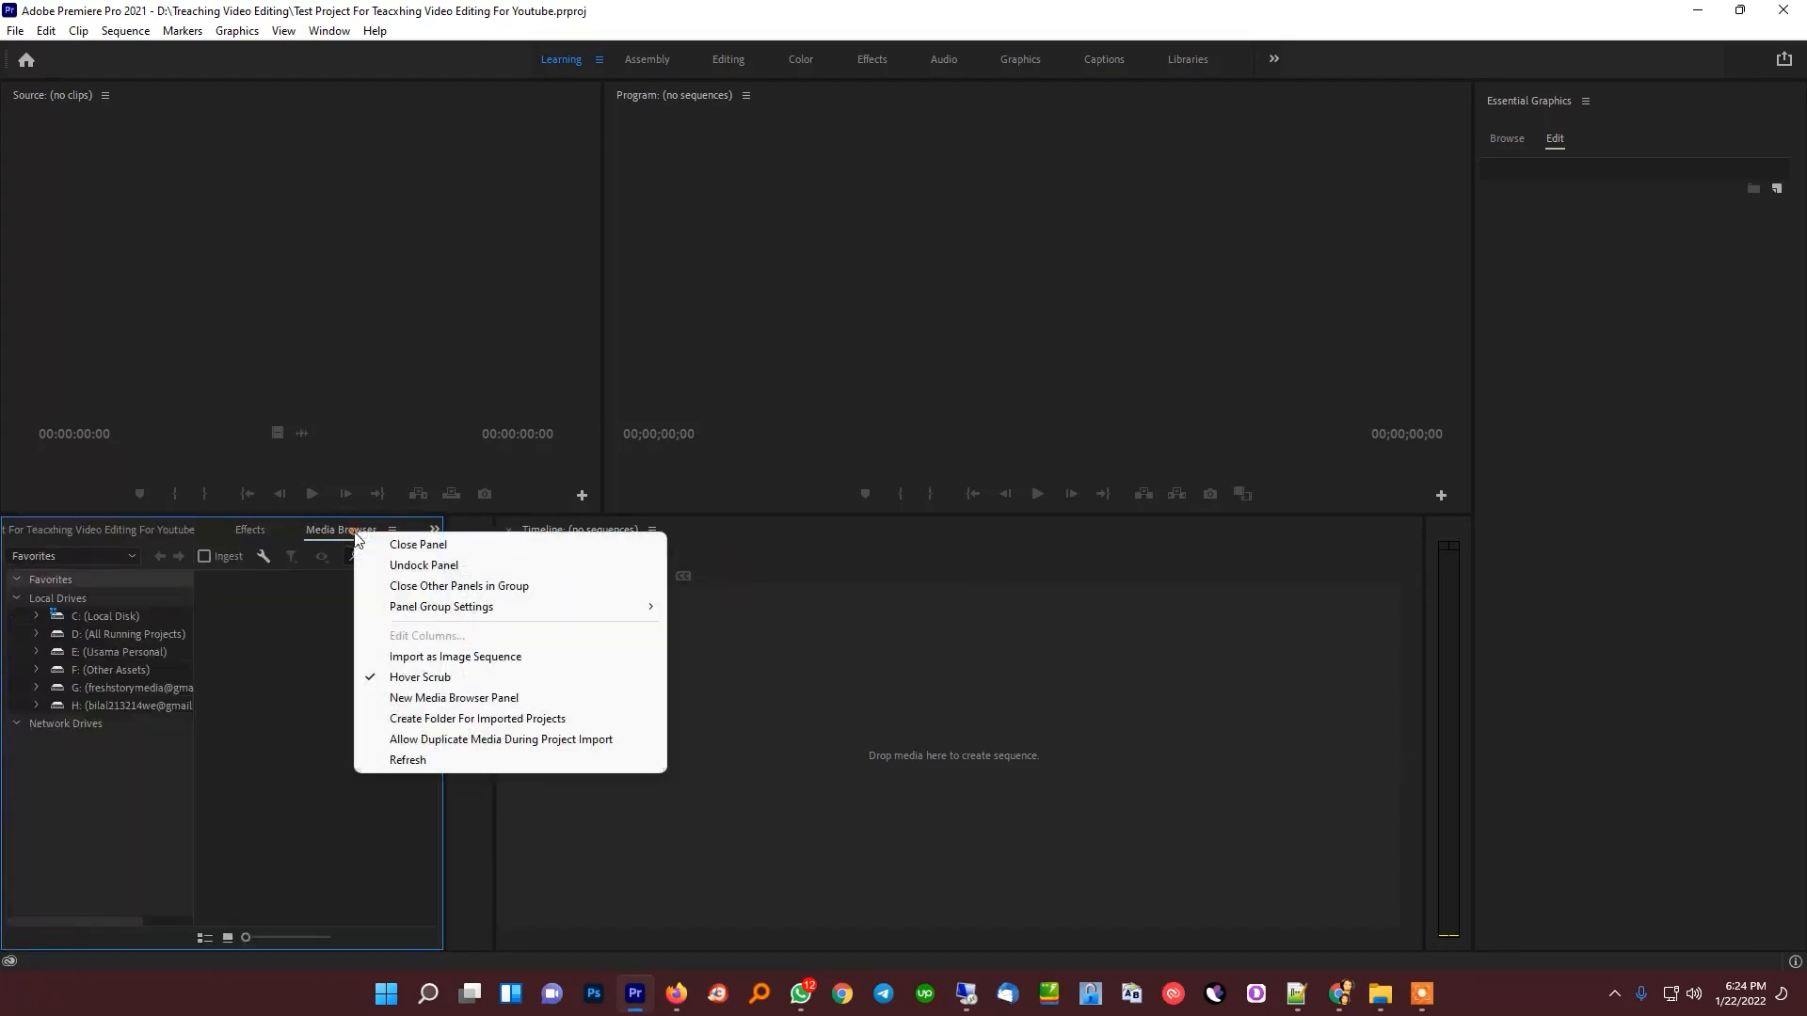
pyautogui.click(327, 539)
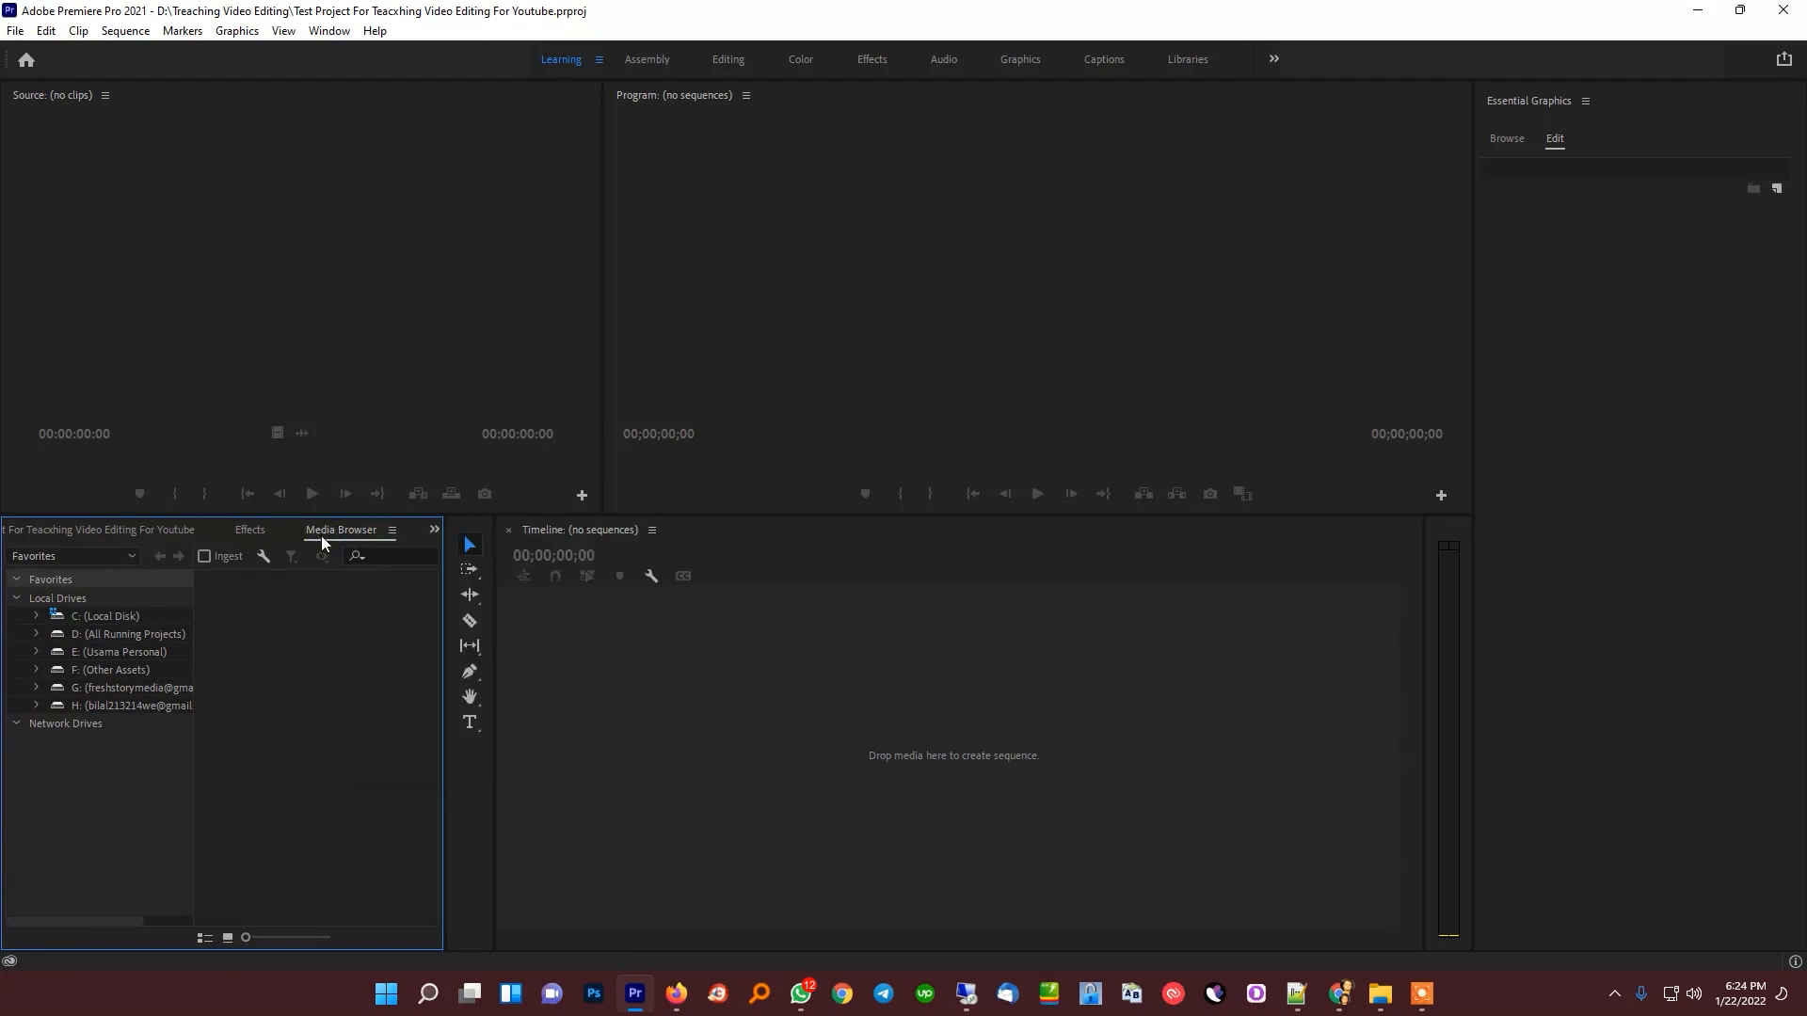
pyautogui.rightClick(319, 534)
pyautogui.click(357, 550)
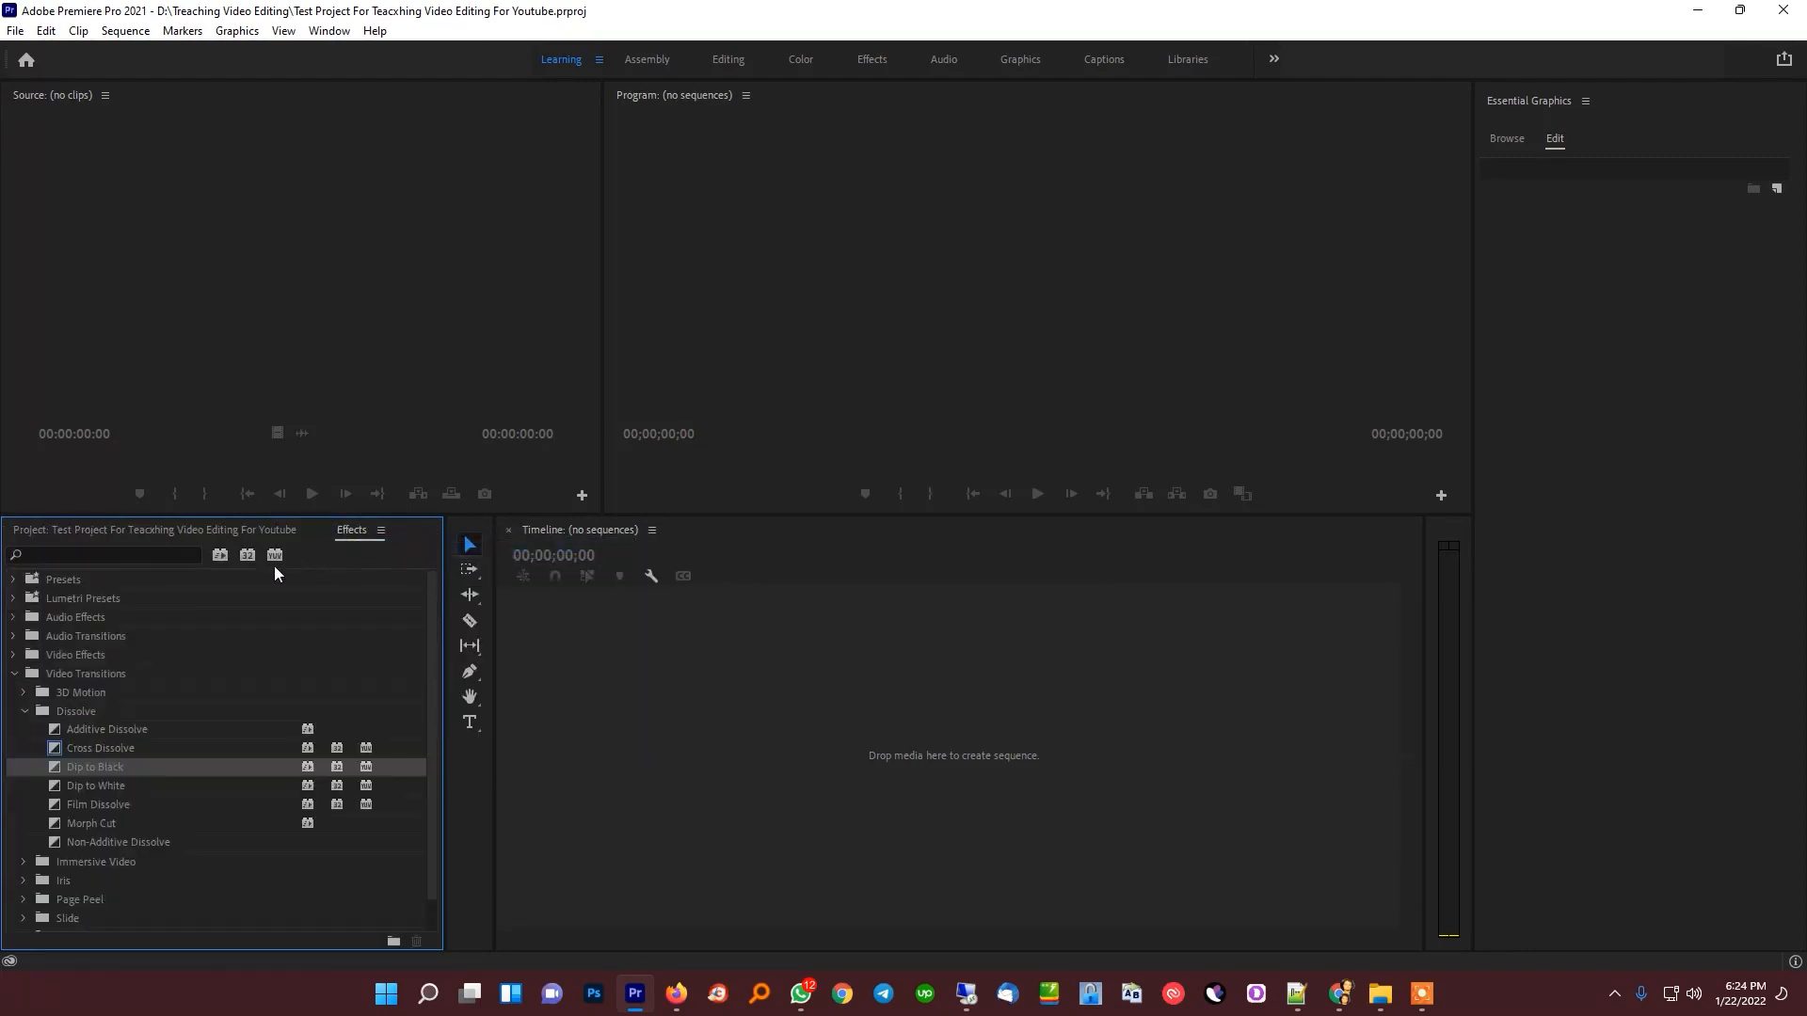
# Dock the Effects panel in its own column beside the Project panel and widen the Project panel
pyautogui.click(231, 532)
pyautogui.moveTo(350, 530); pyautogui.dragTo(424, 636)
pyautogui.moveTo(226, 673); pyautogui.dragTo(278, 658)
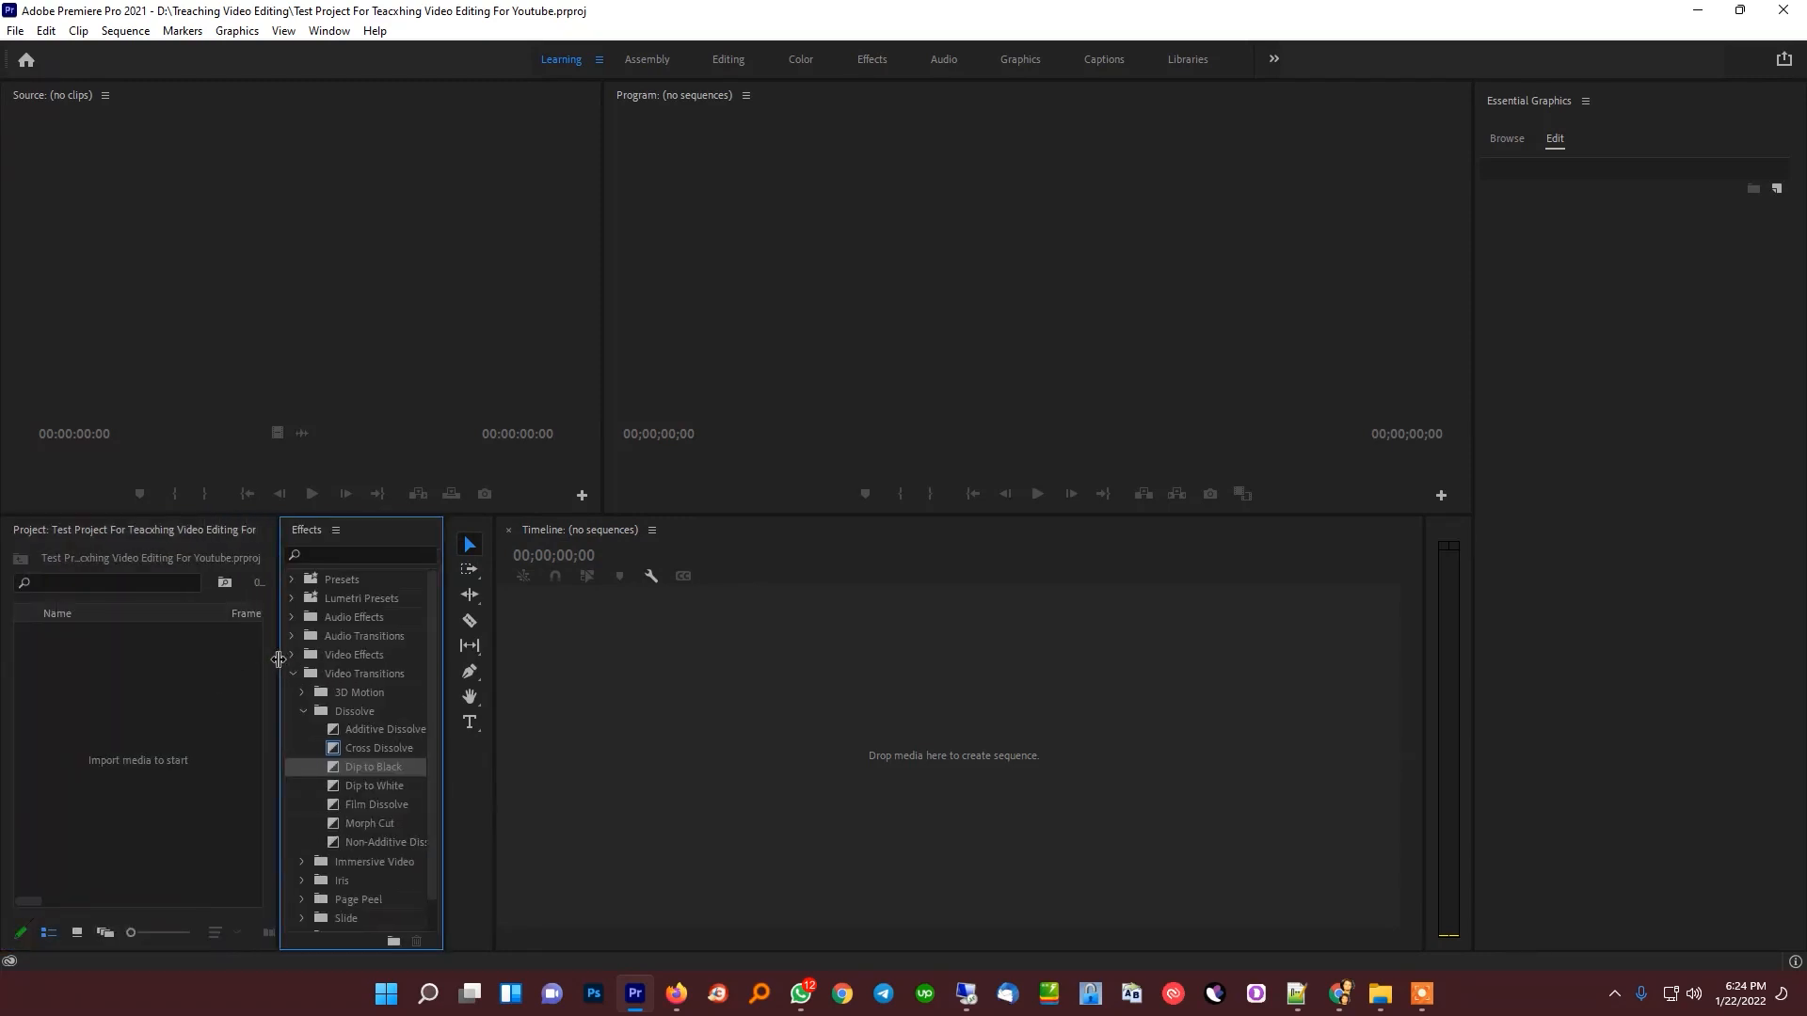
# Widen the Effects panel and narrow the Tools panel to a single column of tools
pyautogui.moveTo(446, 689); pyautogui.dragTo(515, 701)
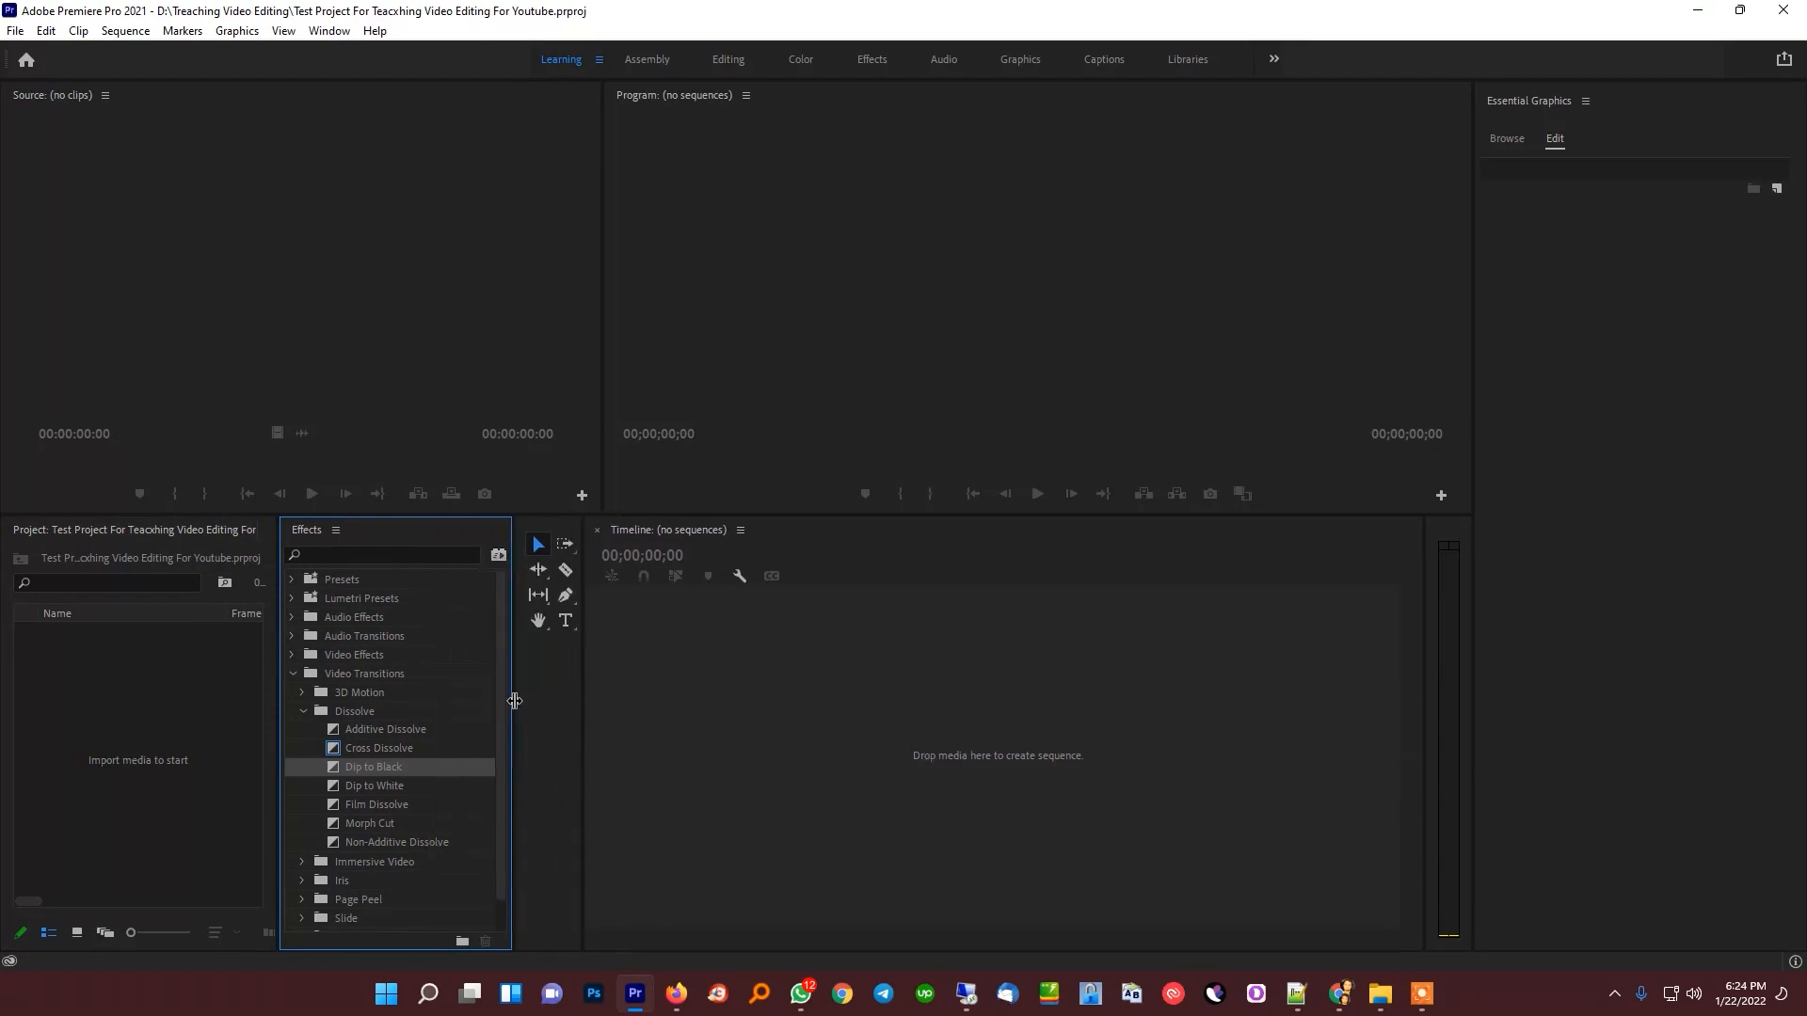
pyautogui.click(576, 727)
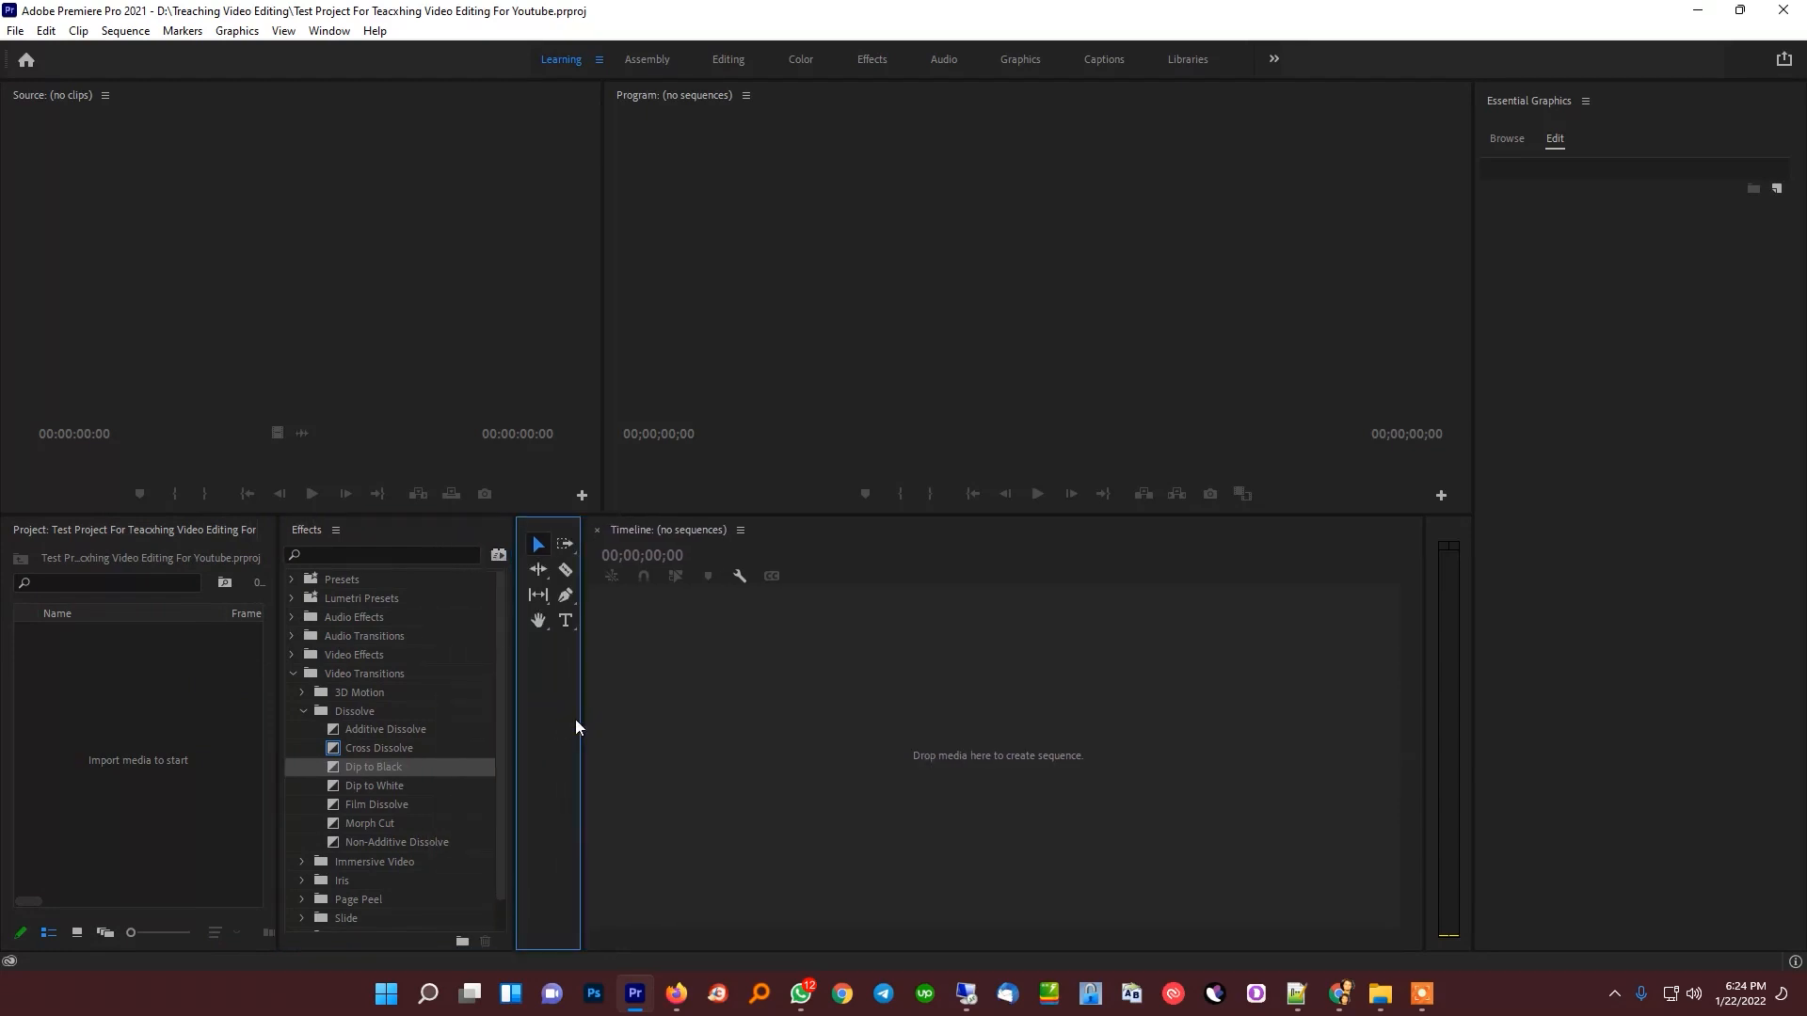
pyautogui.moveTo(583, 720); pyautogui.dragTo(565, 720)
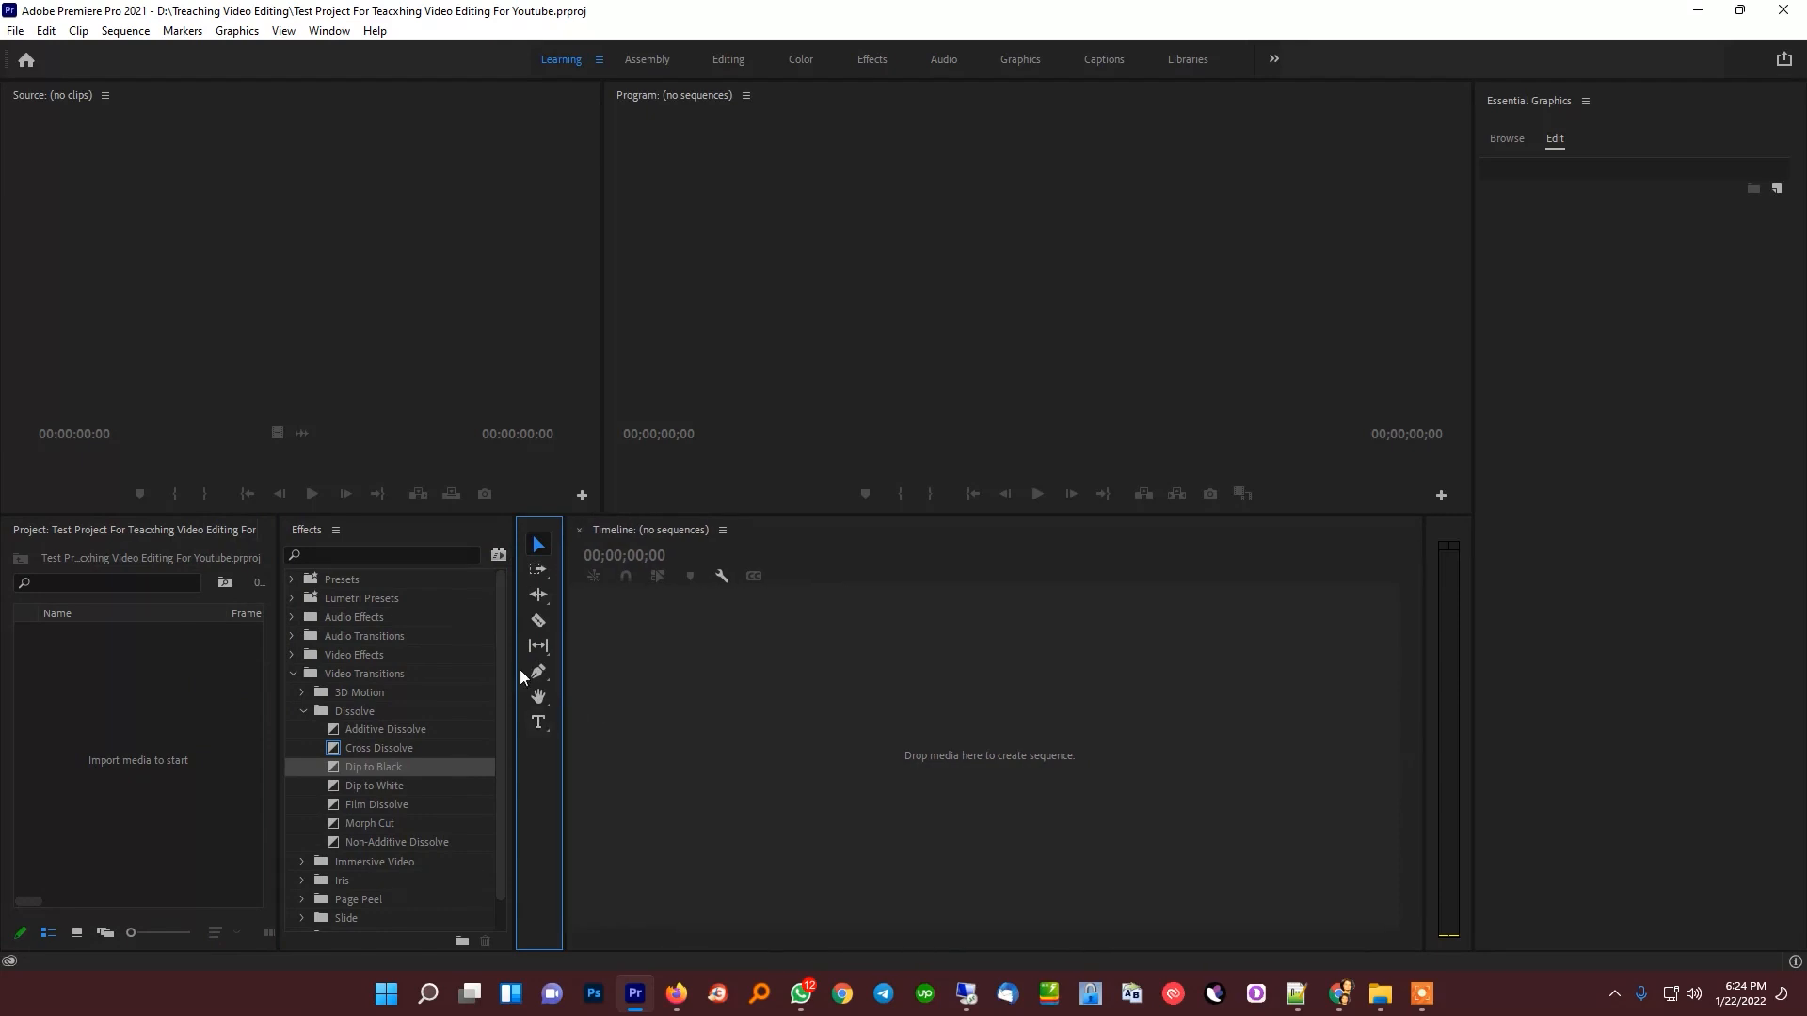
pyautogui.click(328, 31)
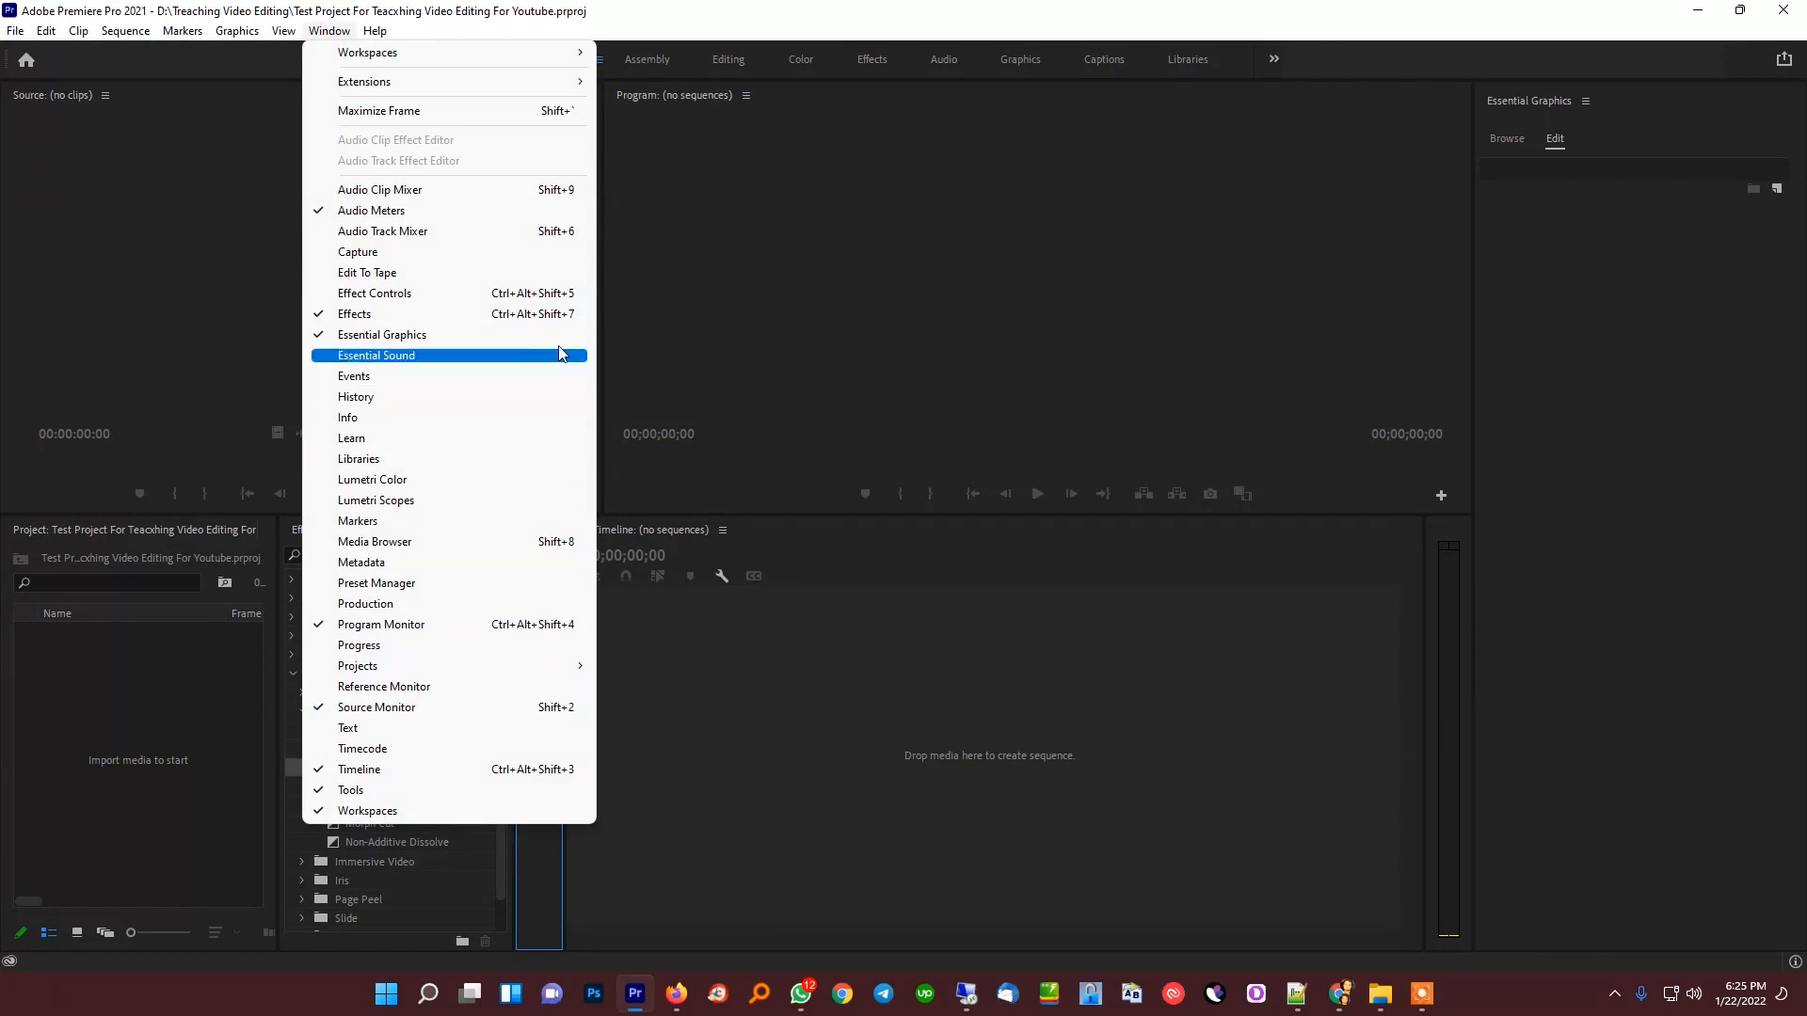
pyautogui.click(541, 273)
pyautogui.click(844, 82)
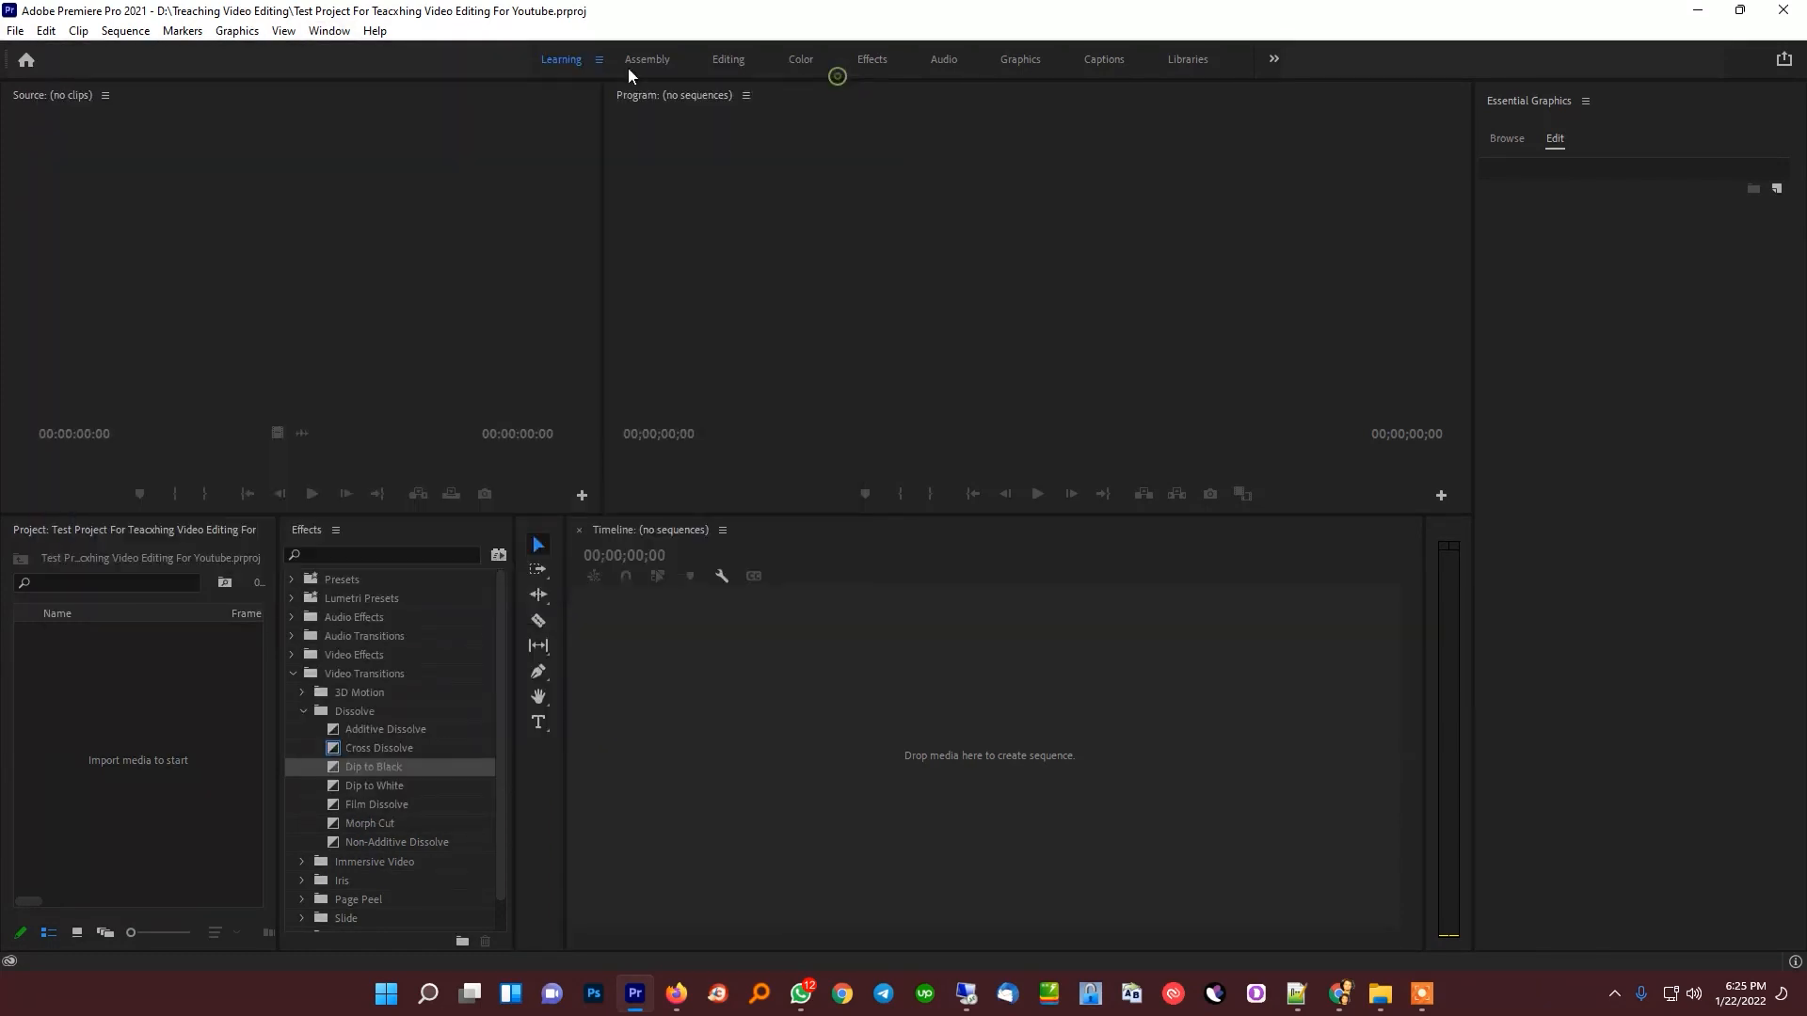
# Add the Effect Controls panel to the Source monitor's group and switch back to the Source monitor
pyautogui.click(330, 31)
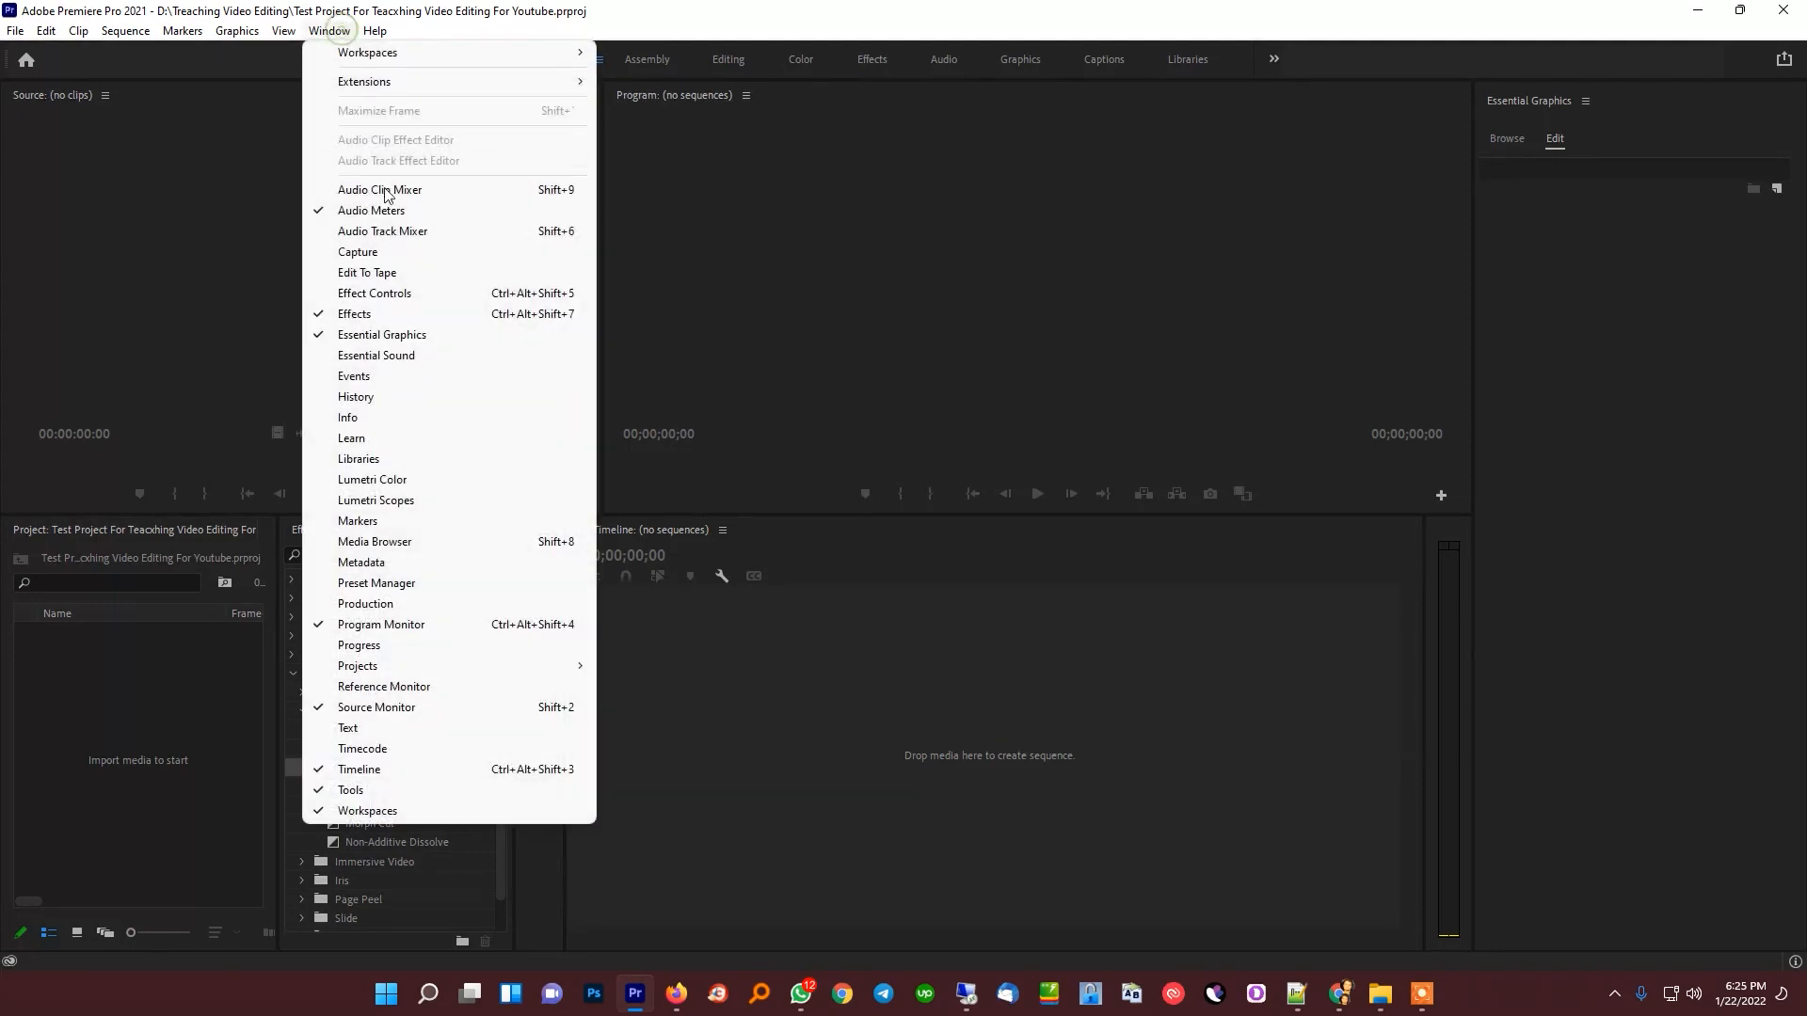
pyautogui.click(401, 293)
pyautogui.click(51, 92)
pyautogui.click(122, 92)
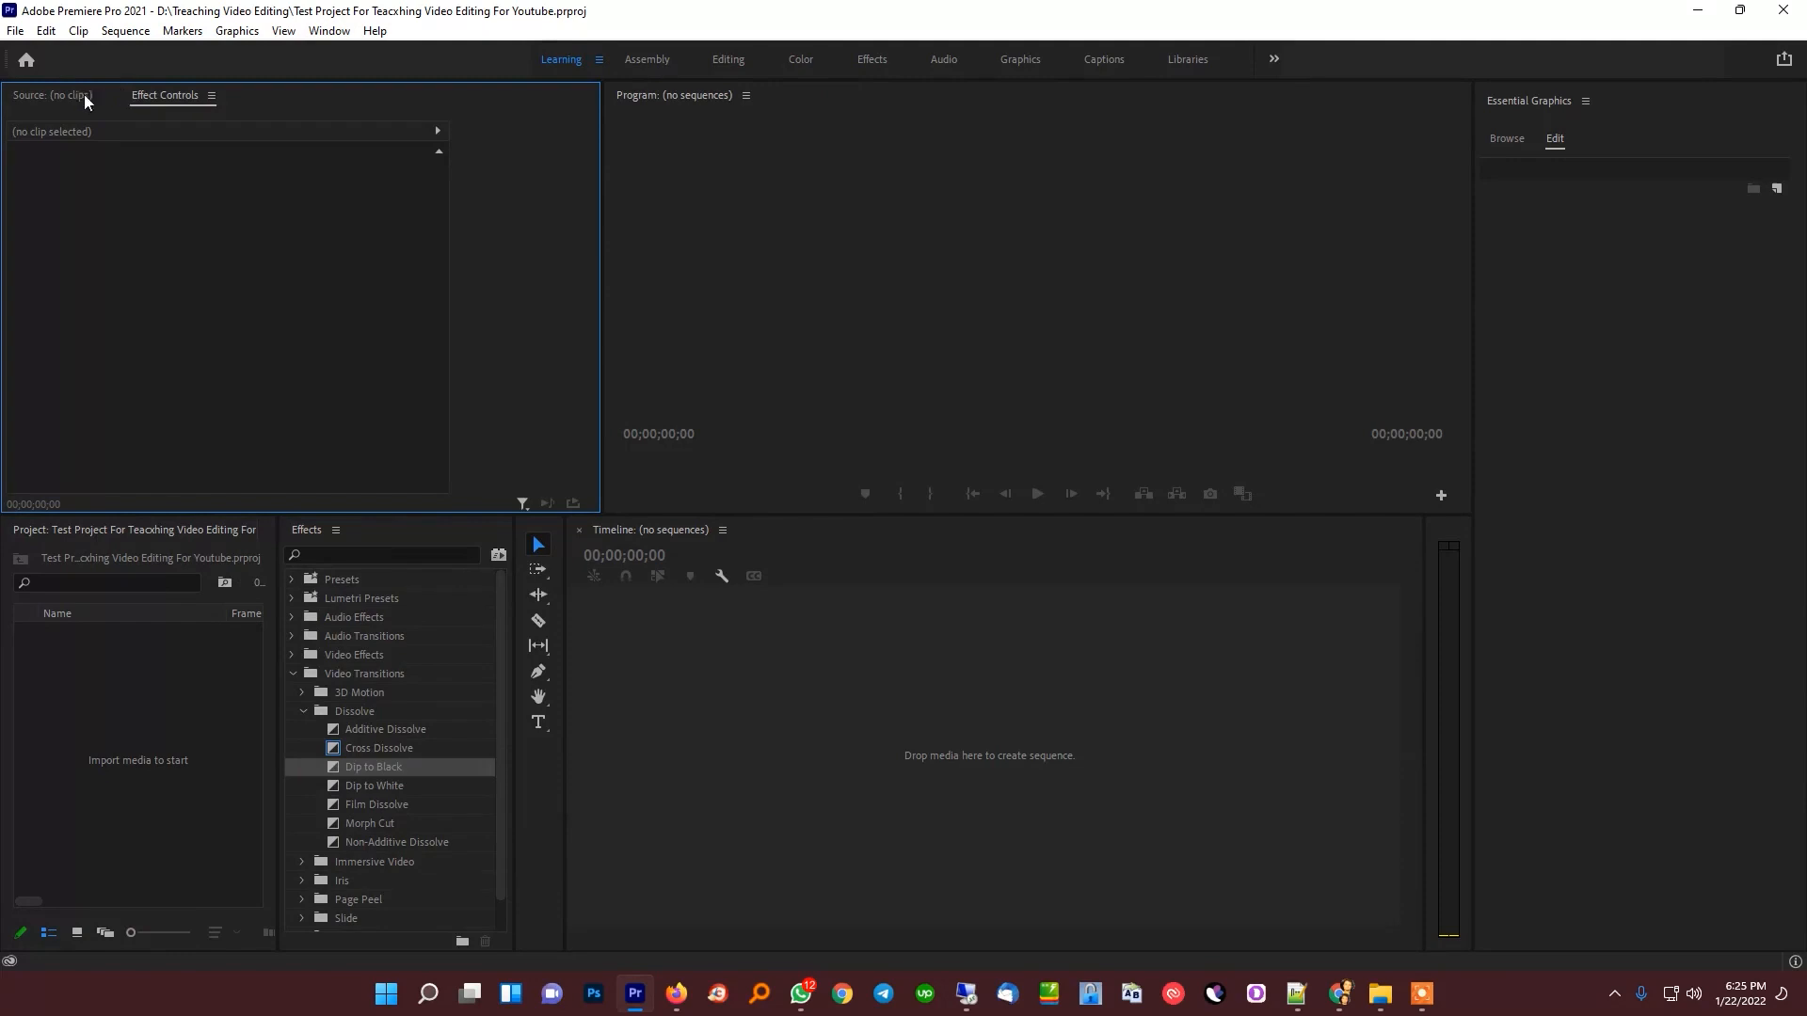
pyautogui.click(55, 97)
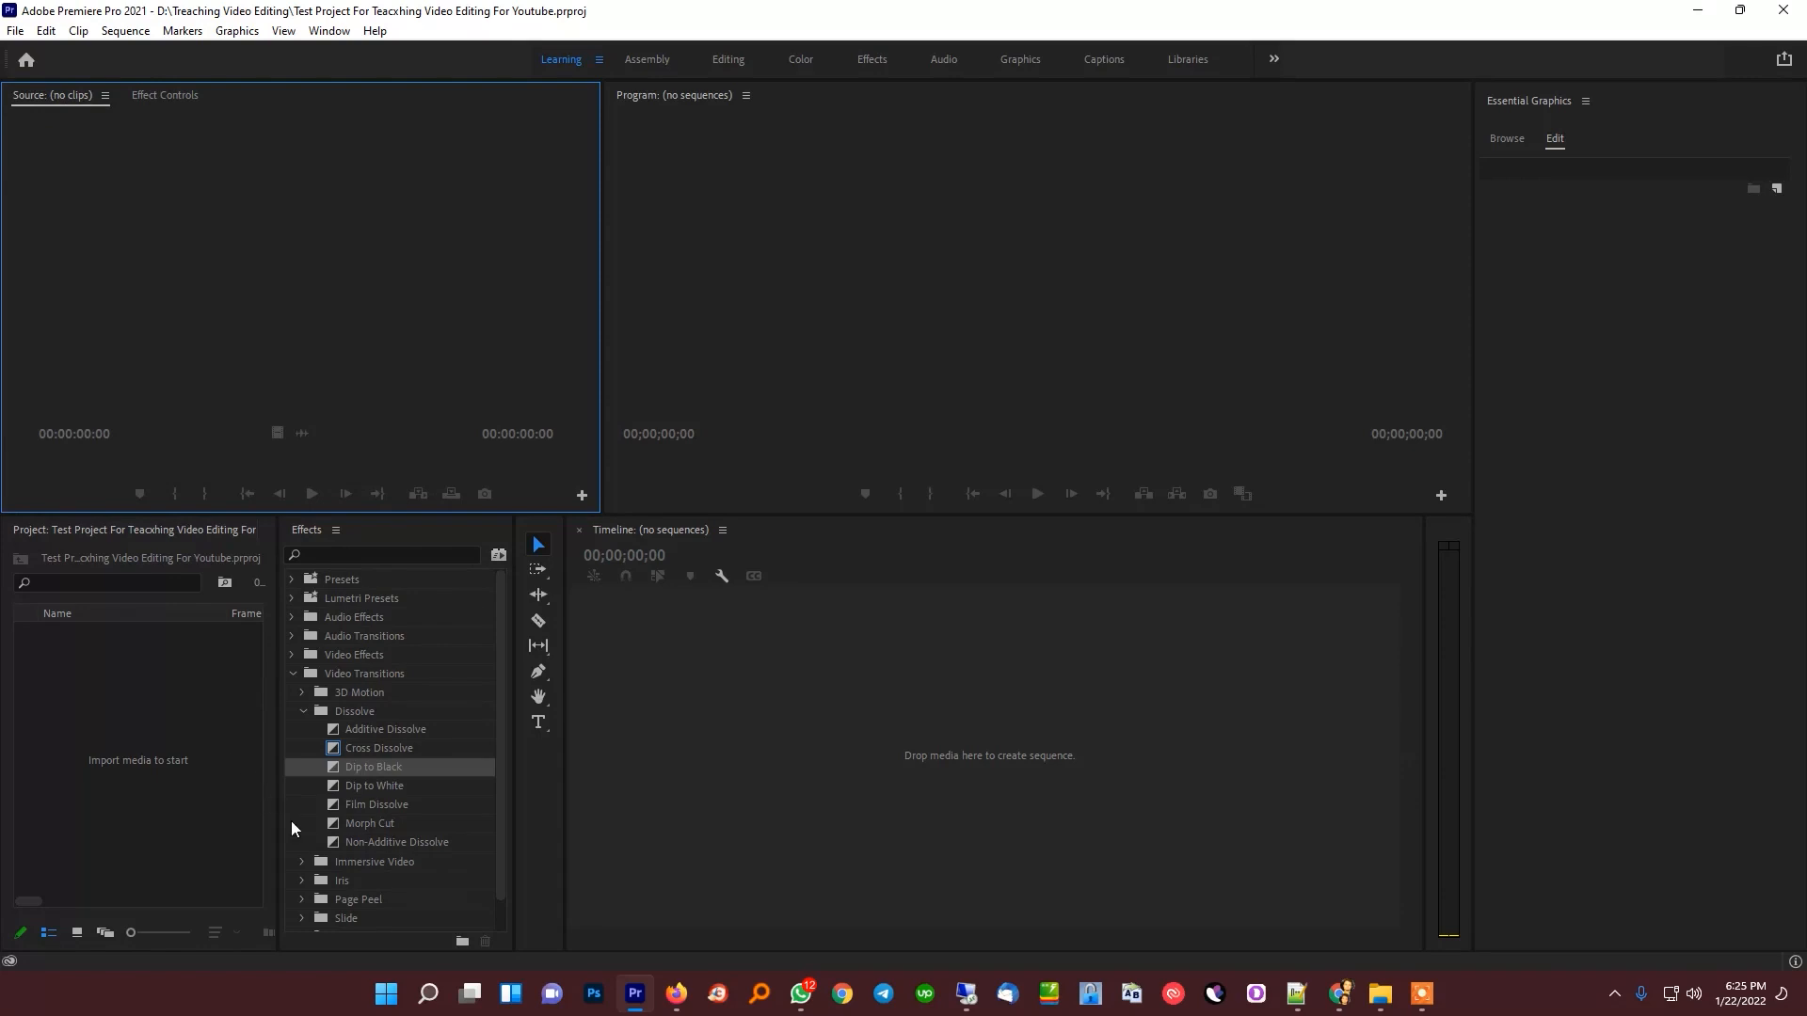
# Widen the Project panel slightly and import all the images from the 14-01-2022 folder into the project
pyautogui.moveTo(278, 811); pyautogui.dragTo(289, 804)
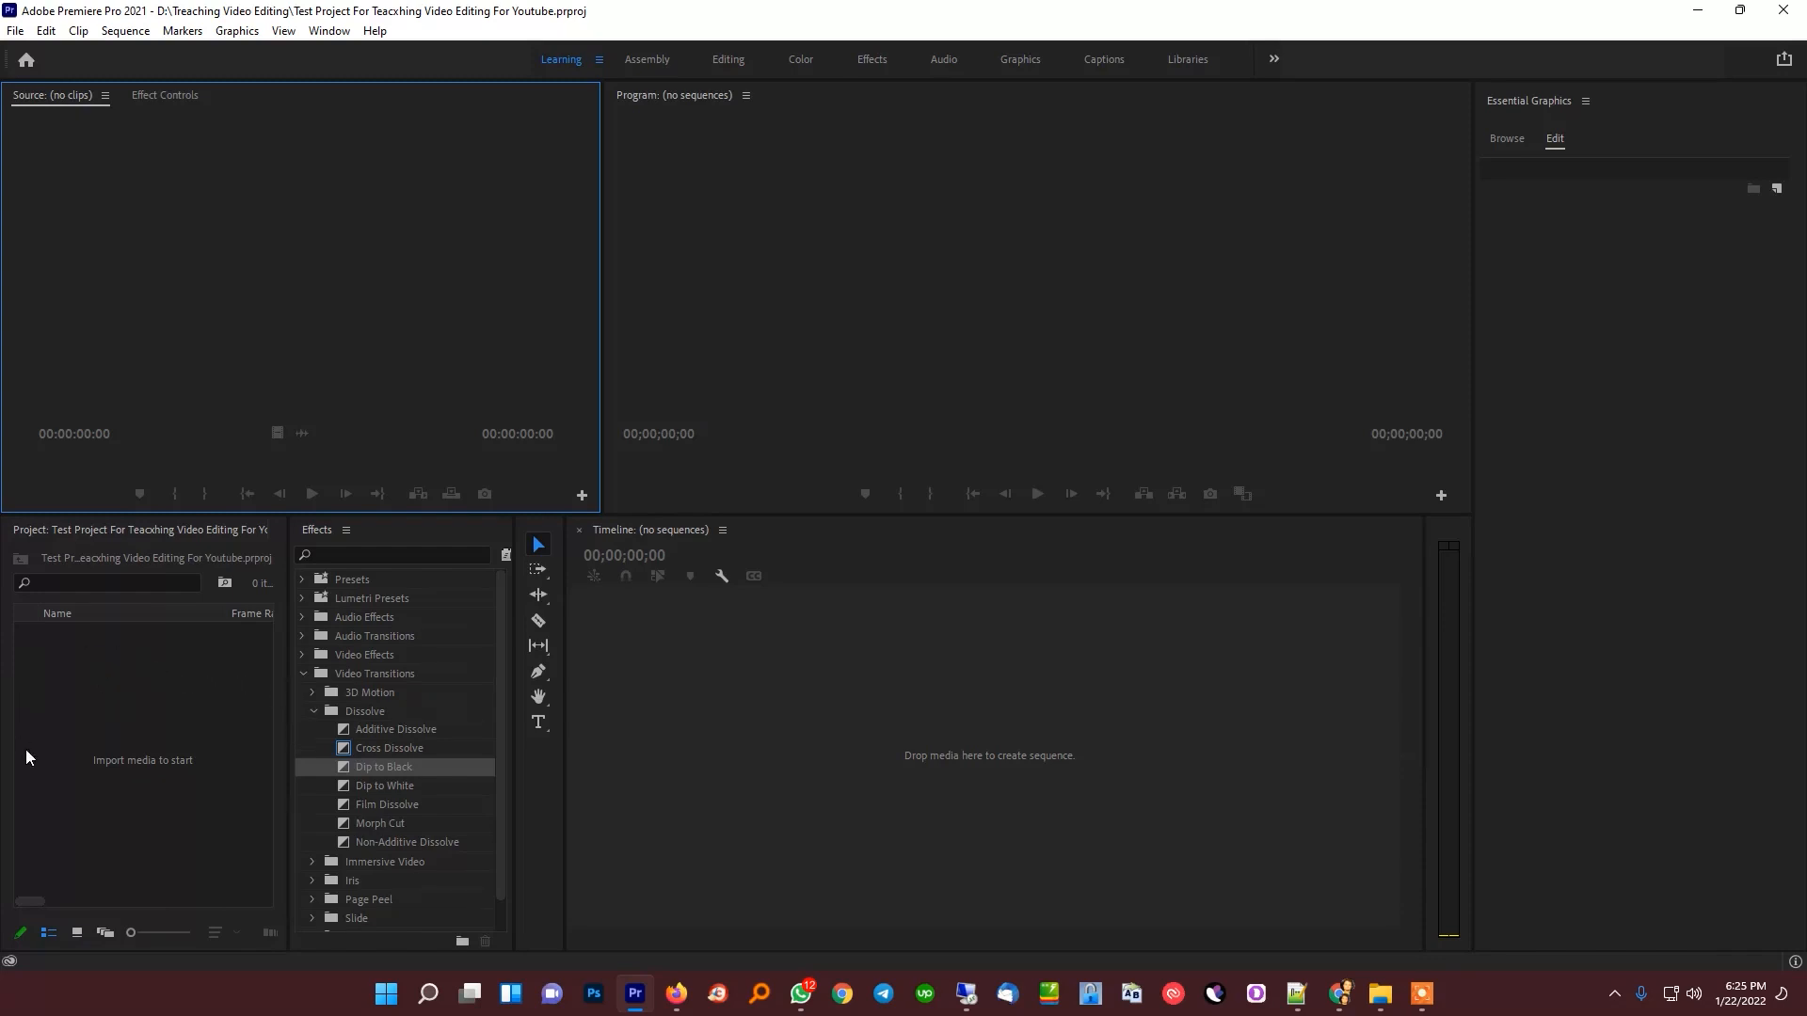
pyautogui.doubleClick(160, 722)
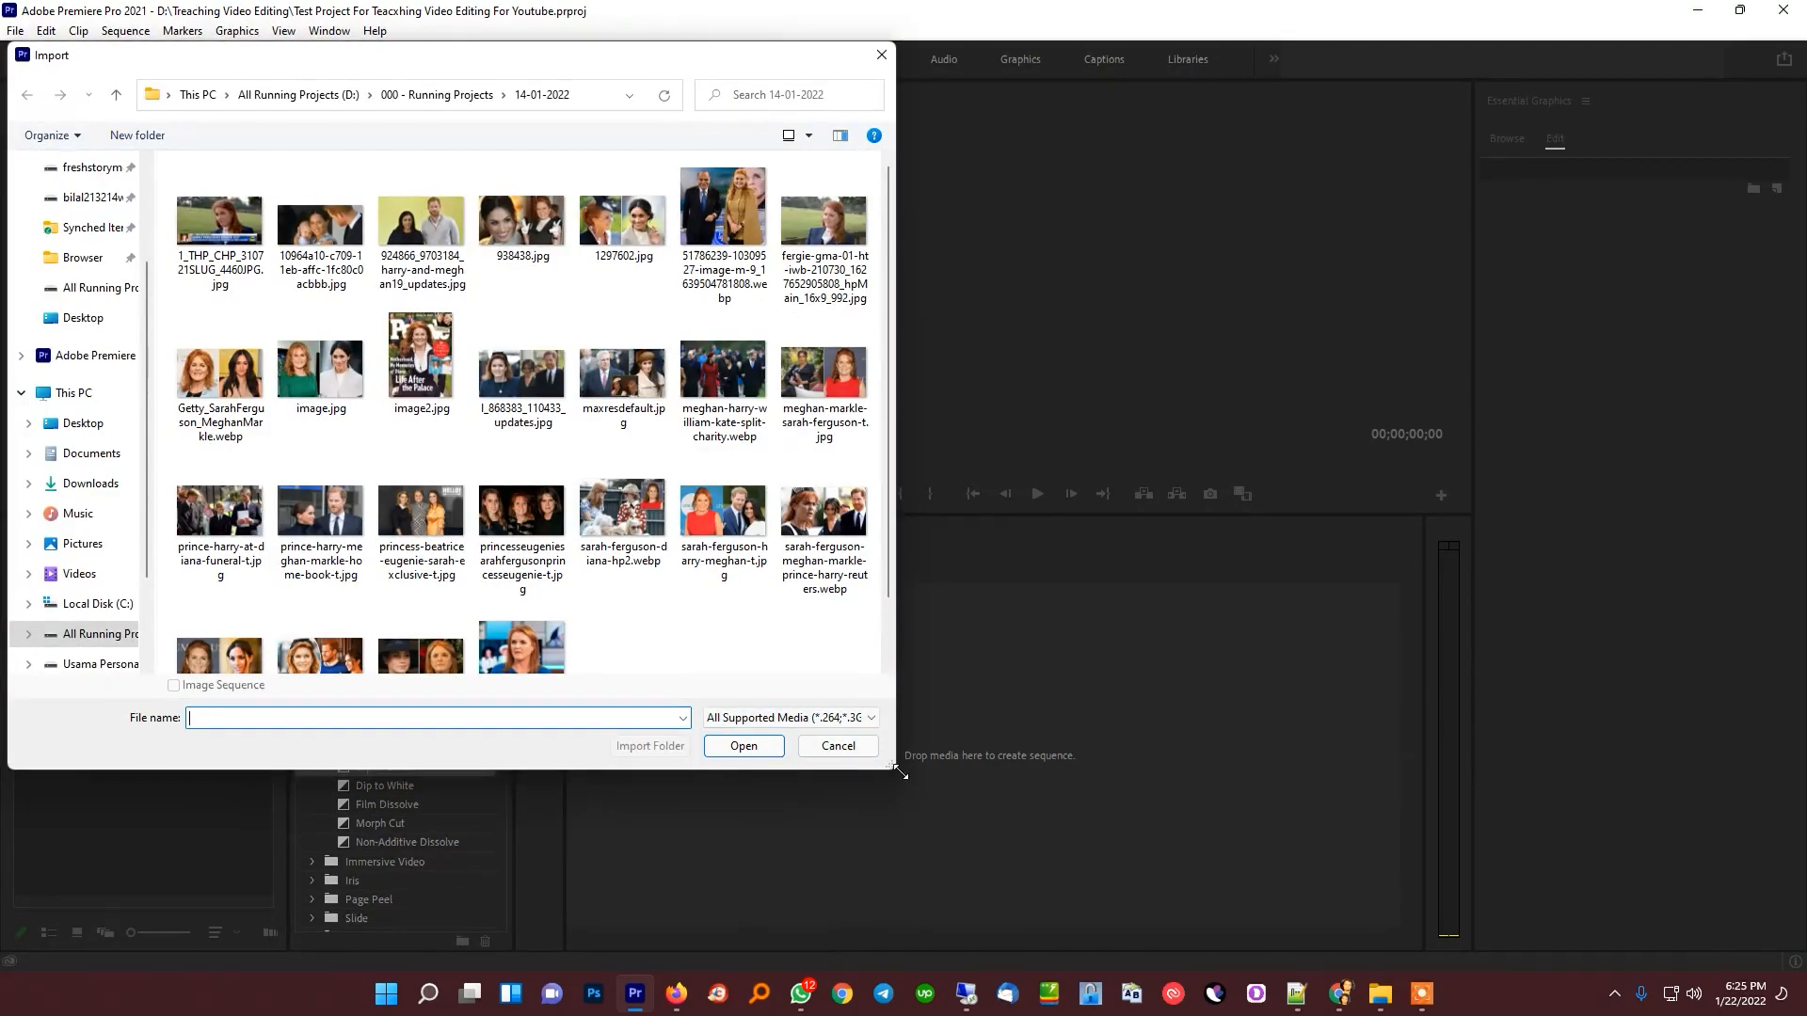
pyautogui.moveTo(898, 770); pyautogui.dragTo(1152, 957)
pyautogui.moveTo(1129, 680); pyautogui.dragTo(118, 87)
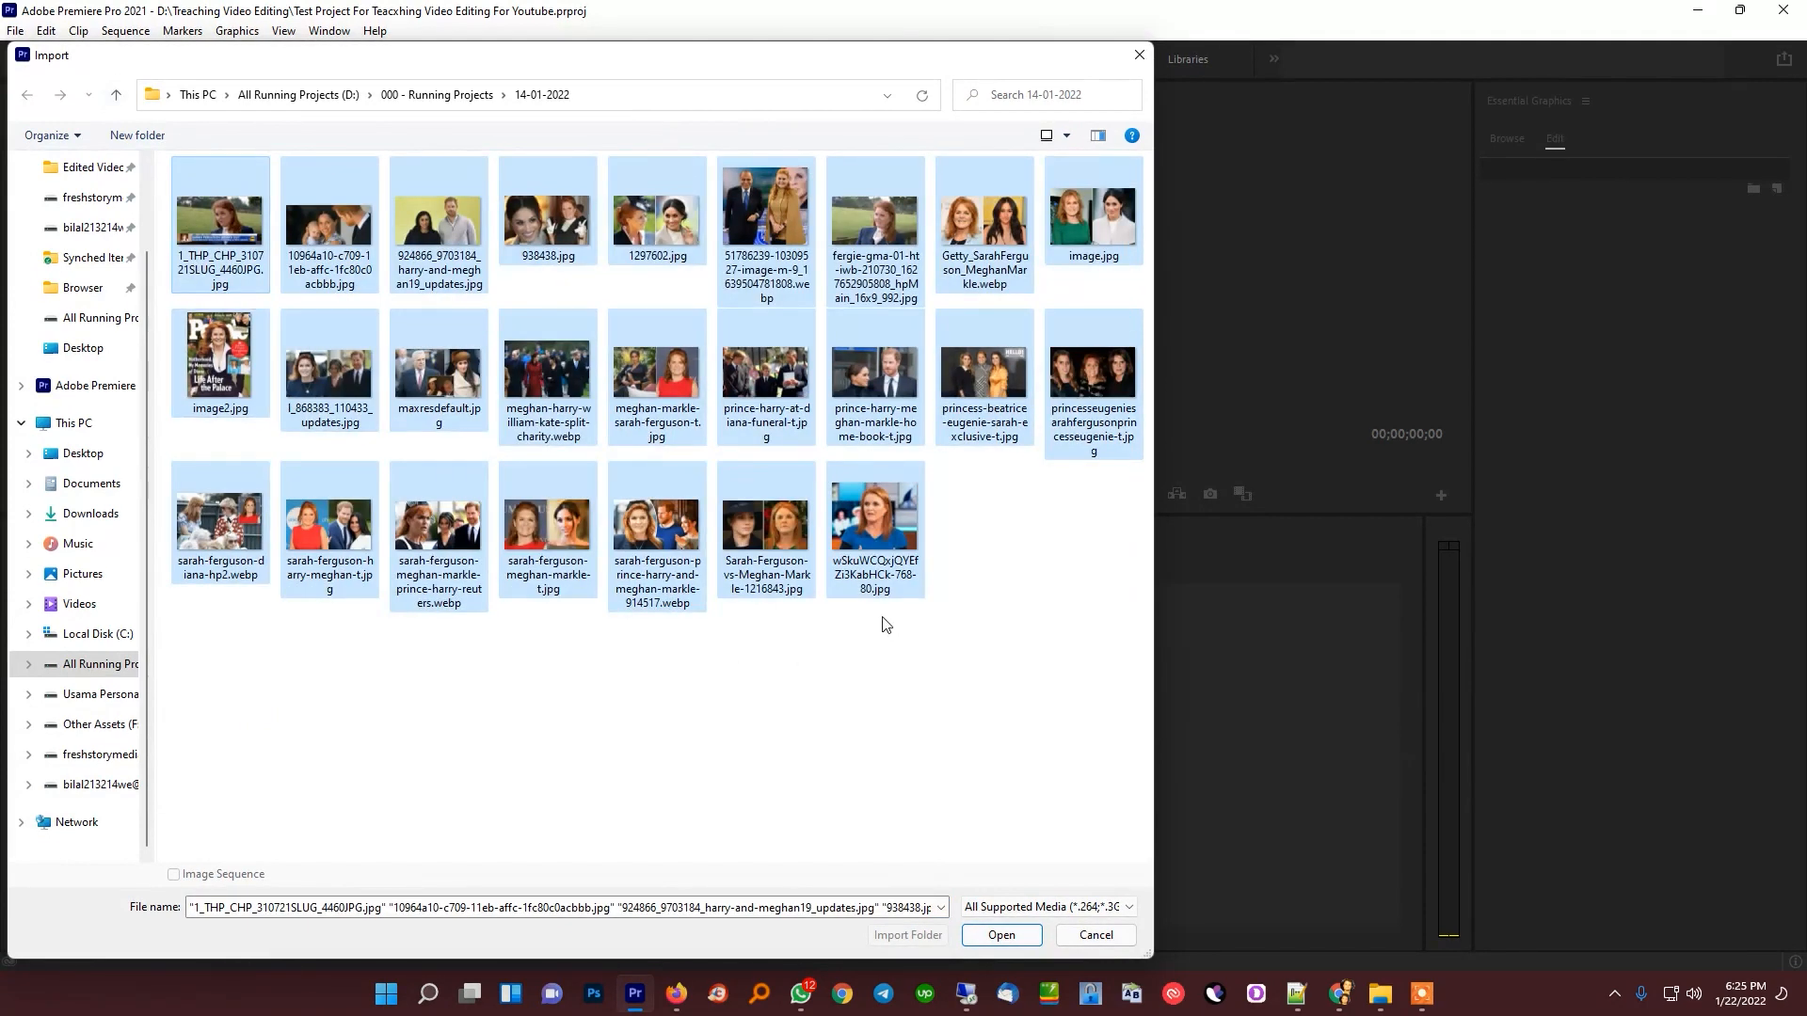
pyautogui.press('Return')
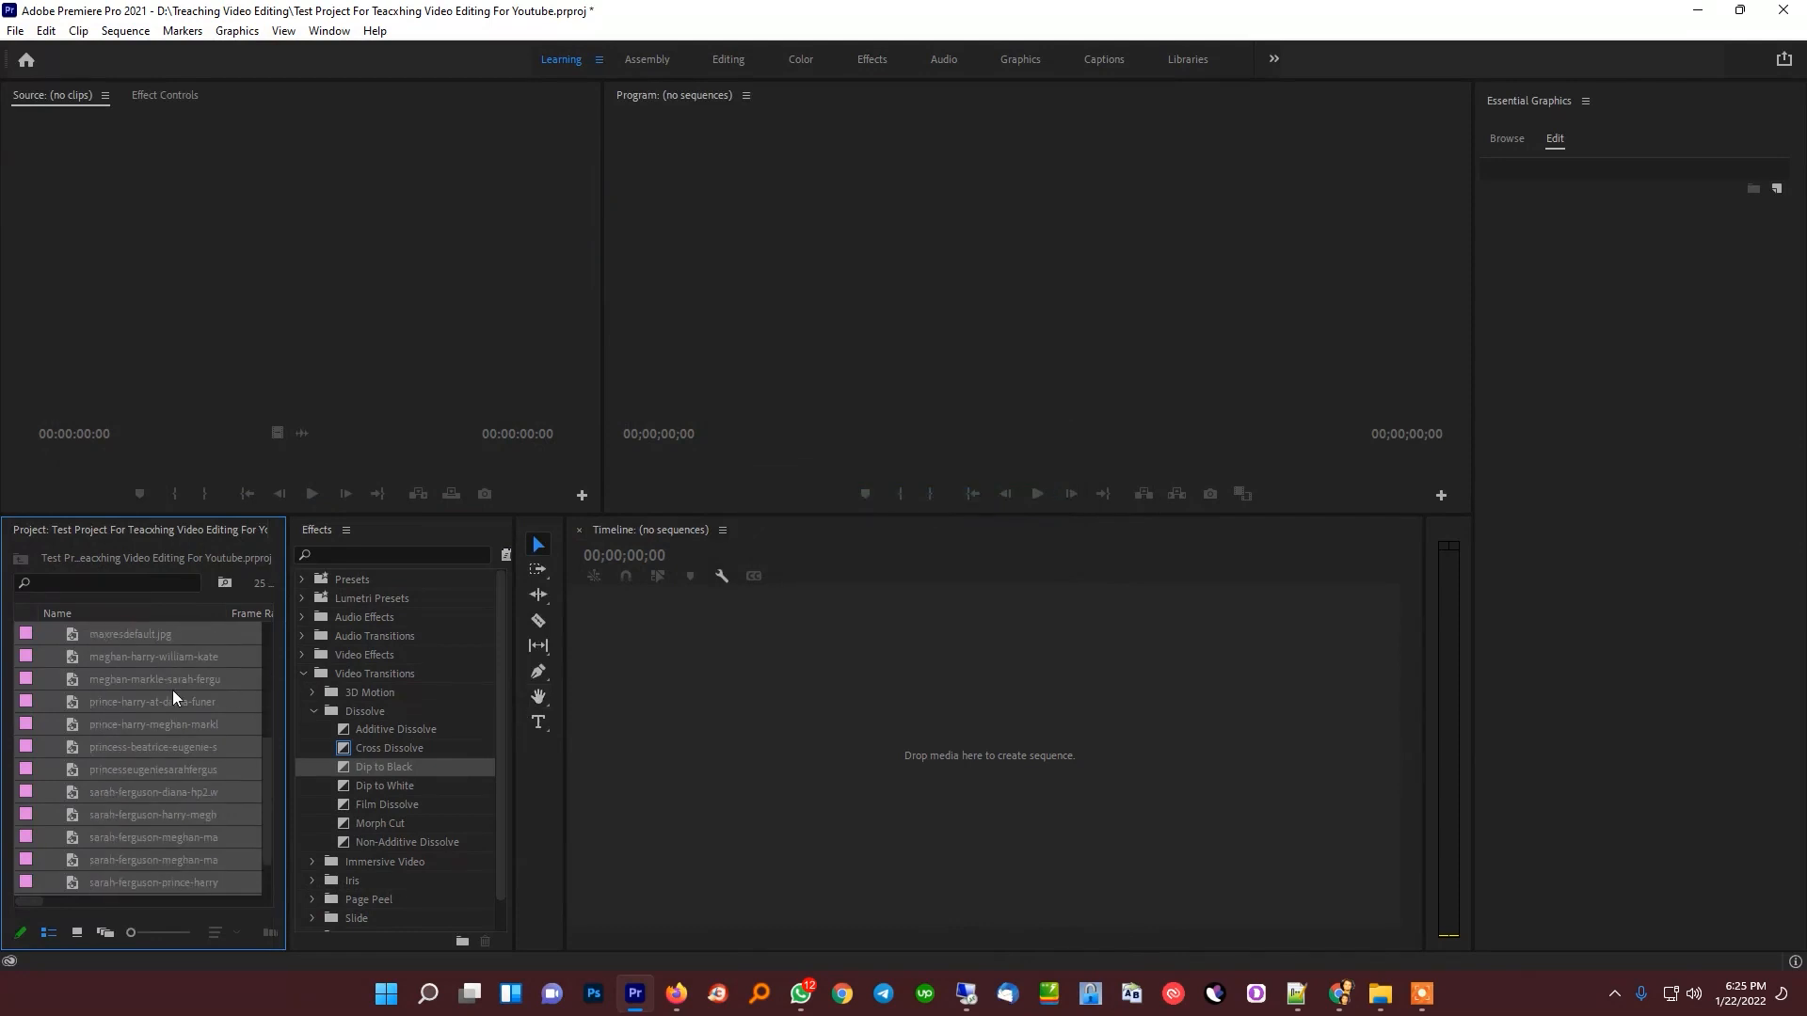
# Widen the Project panel, dock the Effects panel below Essential Graphics and reduce its height slightly
pyautogui.scroll(3, 173, 695)
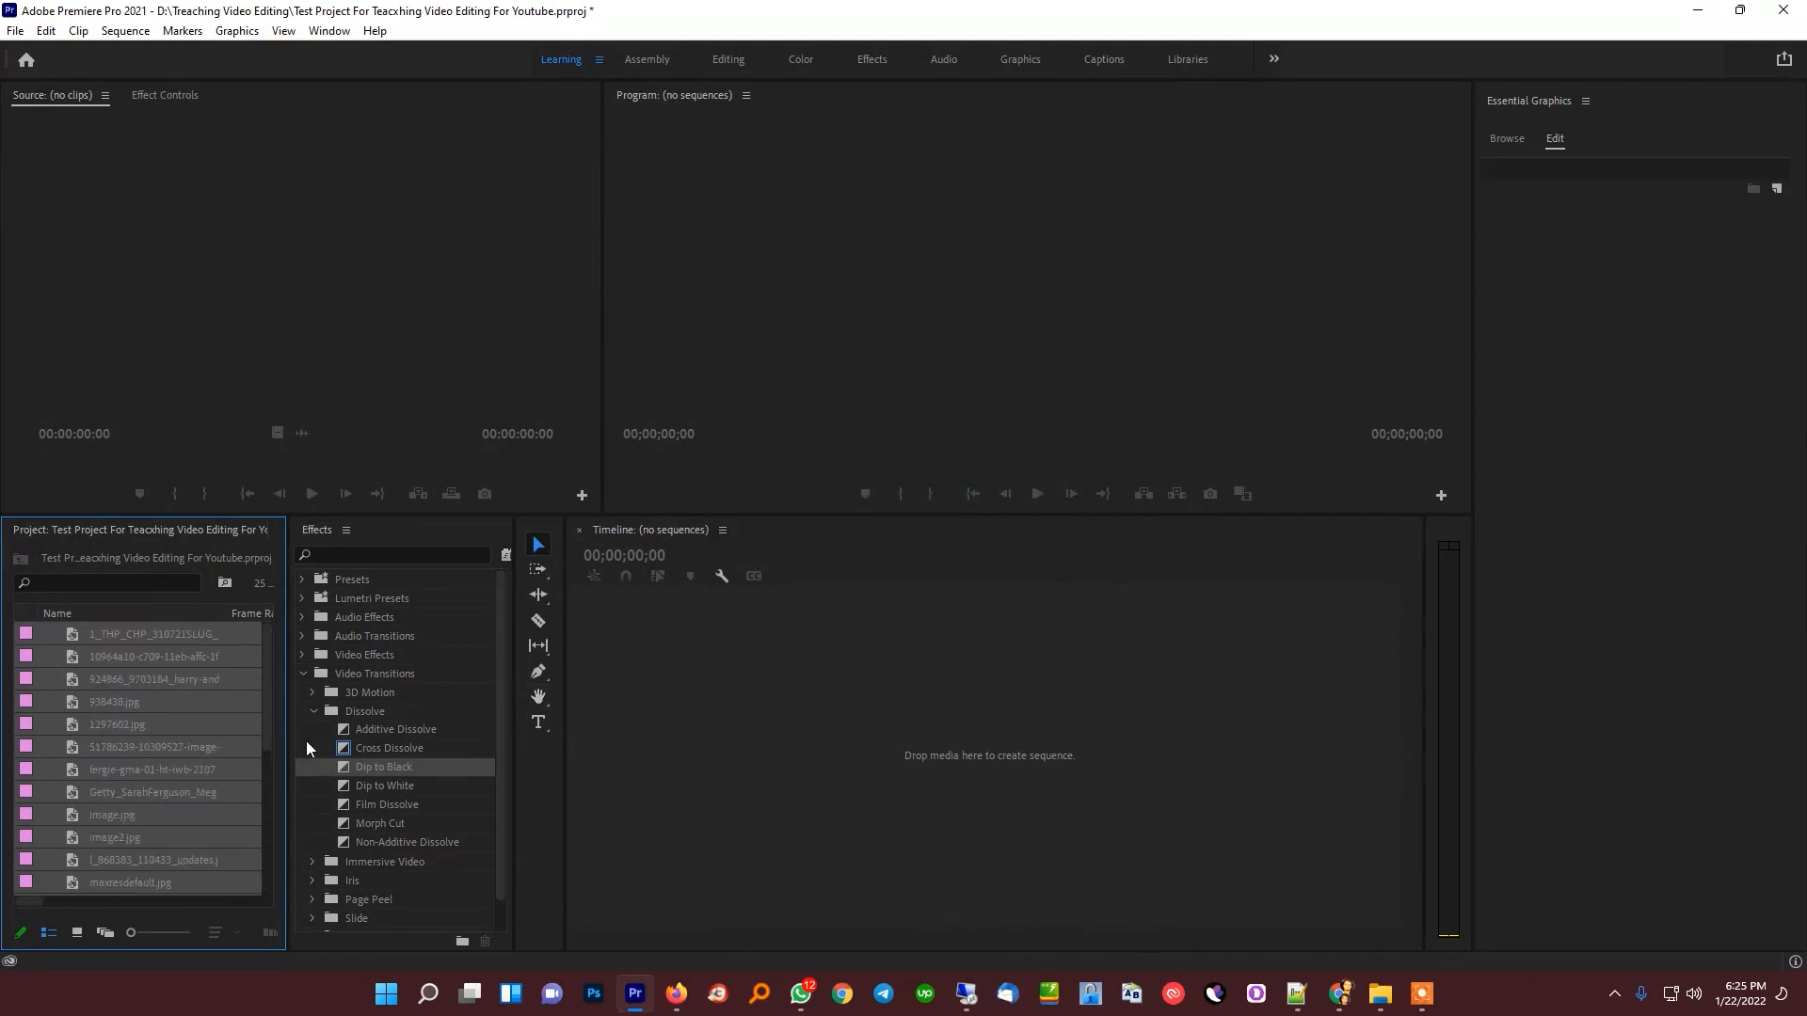
pyautogui.moveTo(288, 736); pyautogui.dragTo(410, 735)
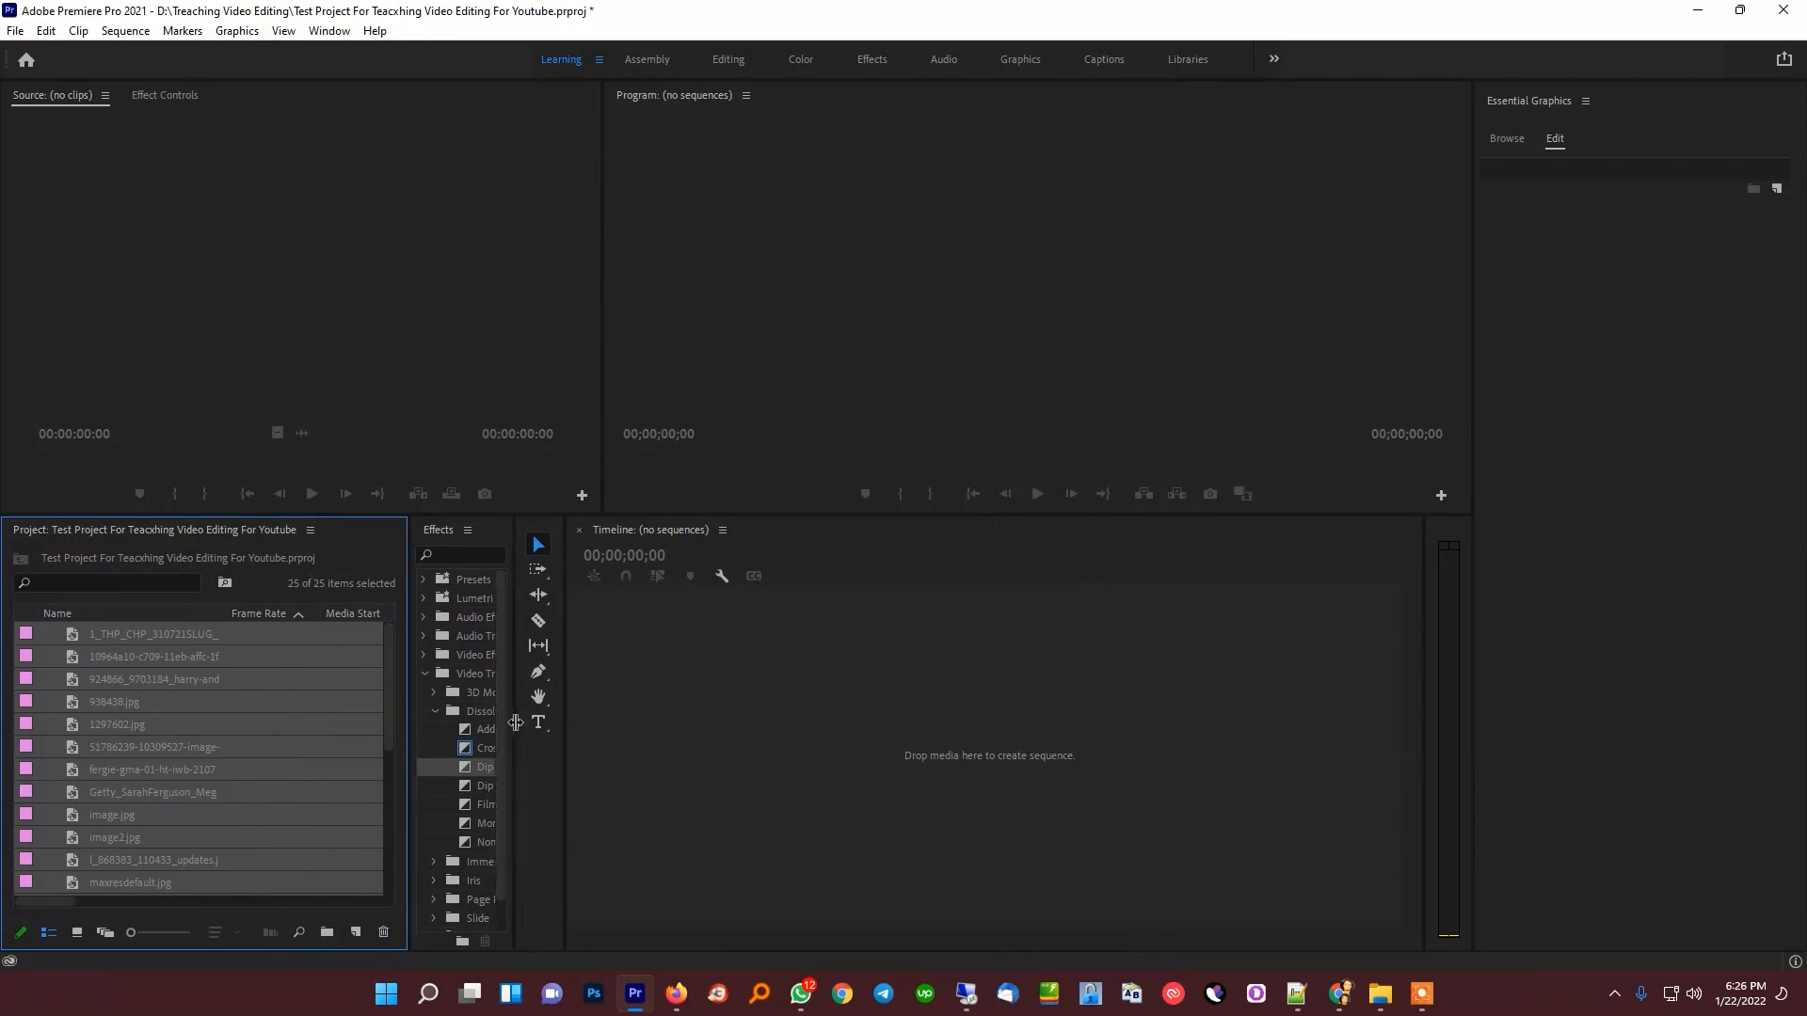
pyautogui.moveTo(515, 715); pyautogui.dragTo(629, 715)
pyautogui.moveTo(446, 534); pyautogui.dragTo(1612, 913)
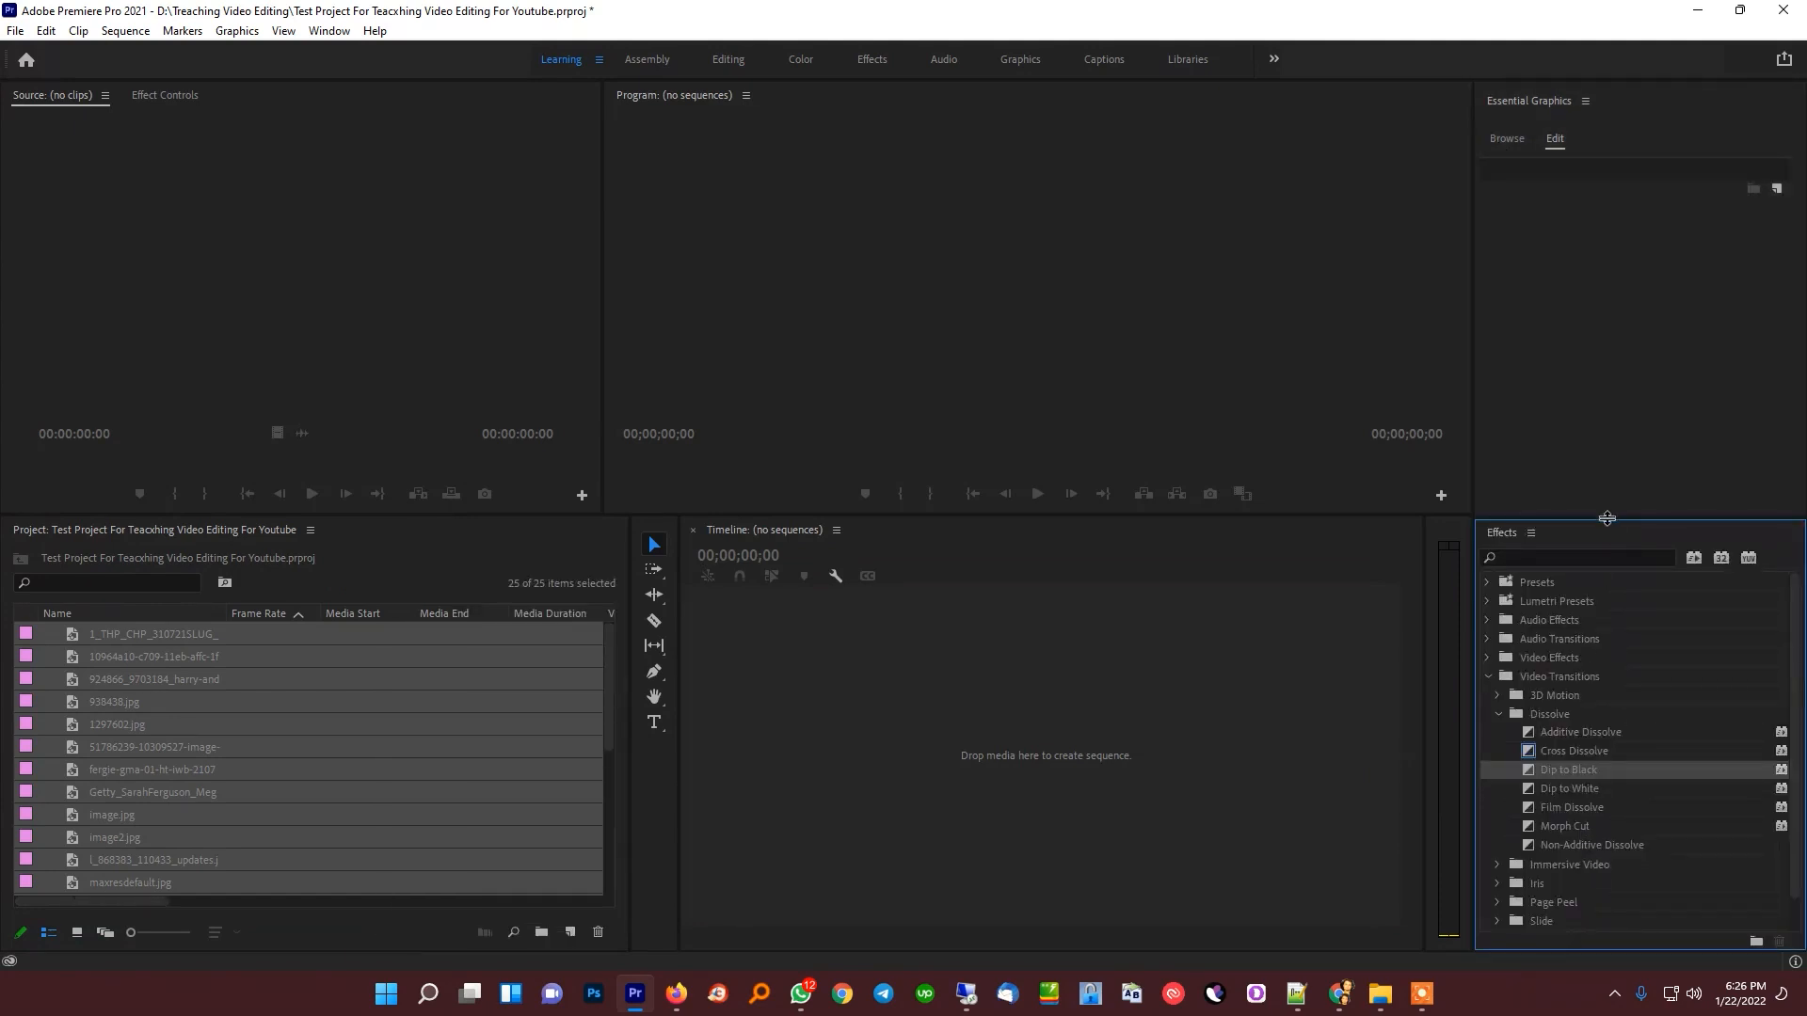
pyautogui.moveTo(1608, 511); pyautogui.dragTo(1613, 579)
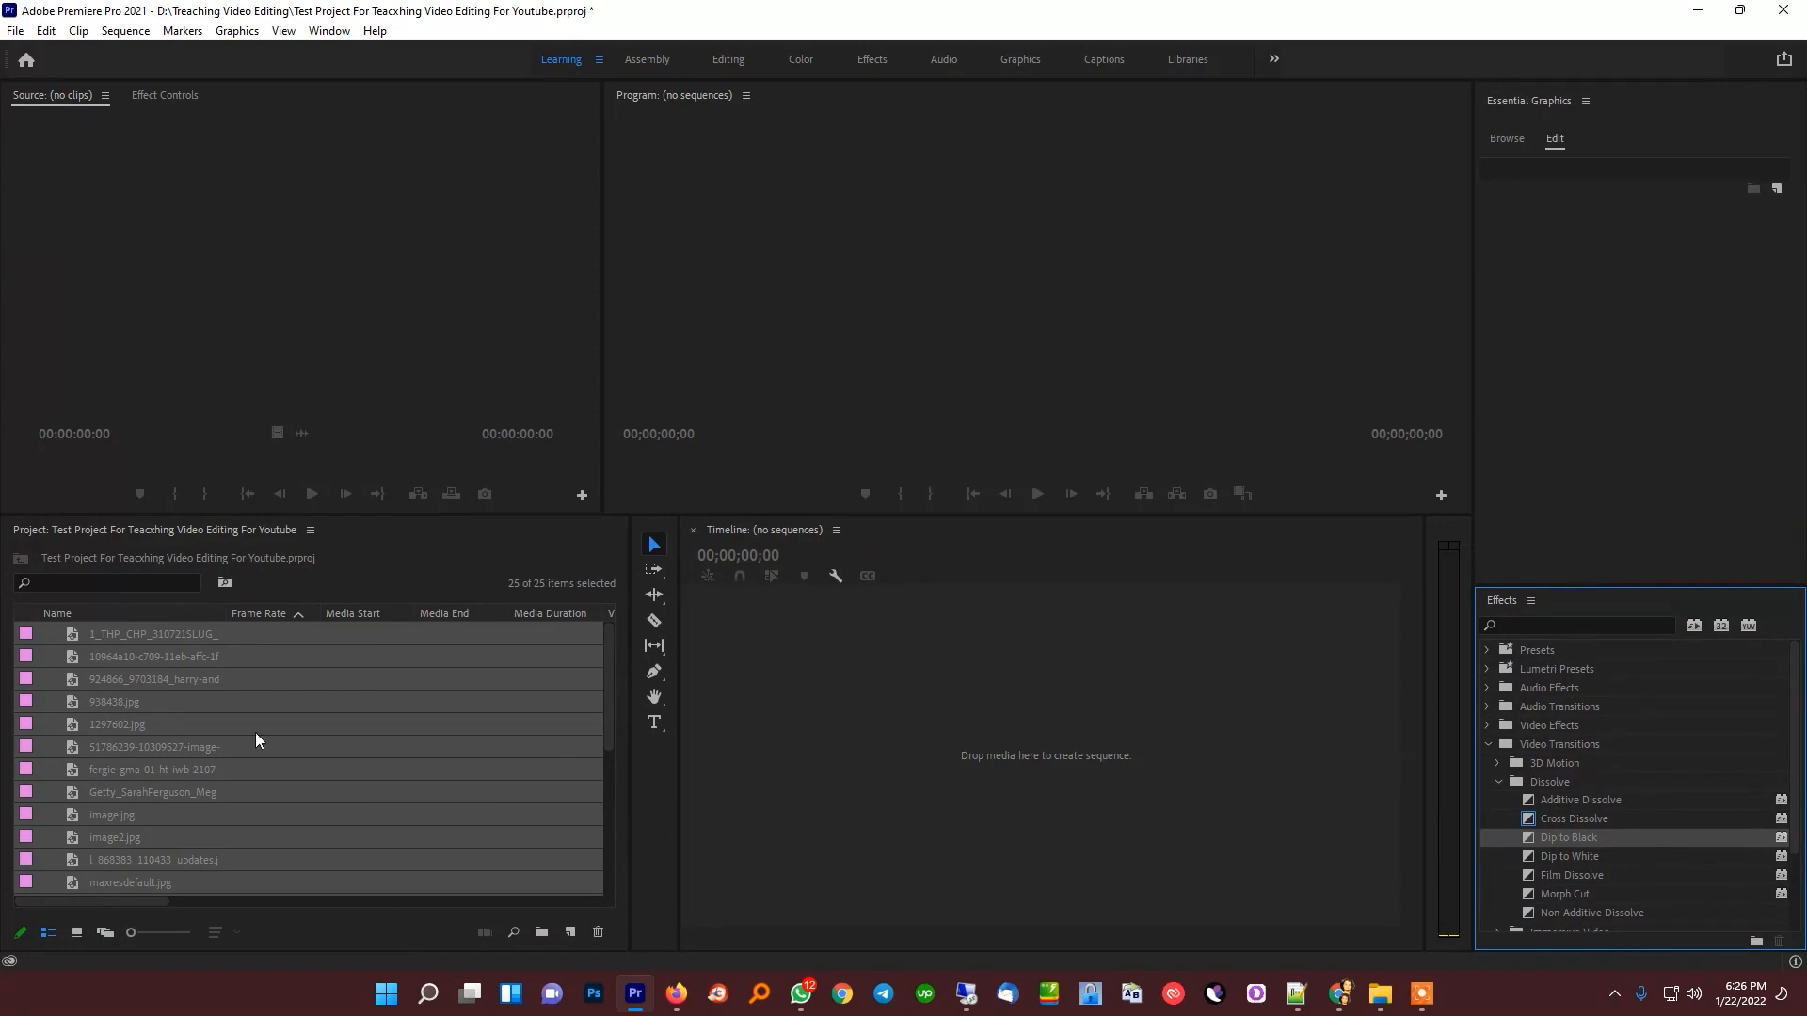
# Narrow the Project and Tools panels and create a new bin named Images in the project
pyautogui.moveTo(630, 798); pyautogui.dragTo(461, 798)
pyautogui.click(375, 932)
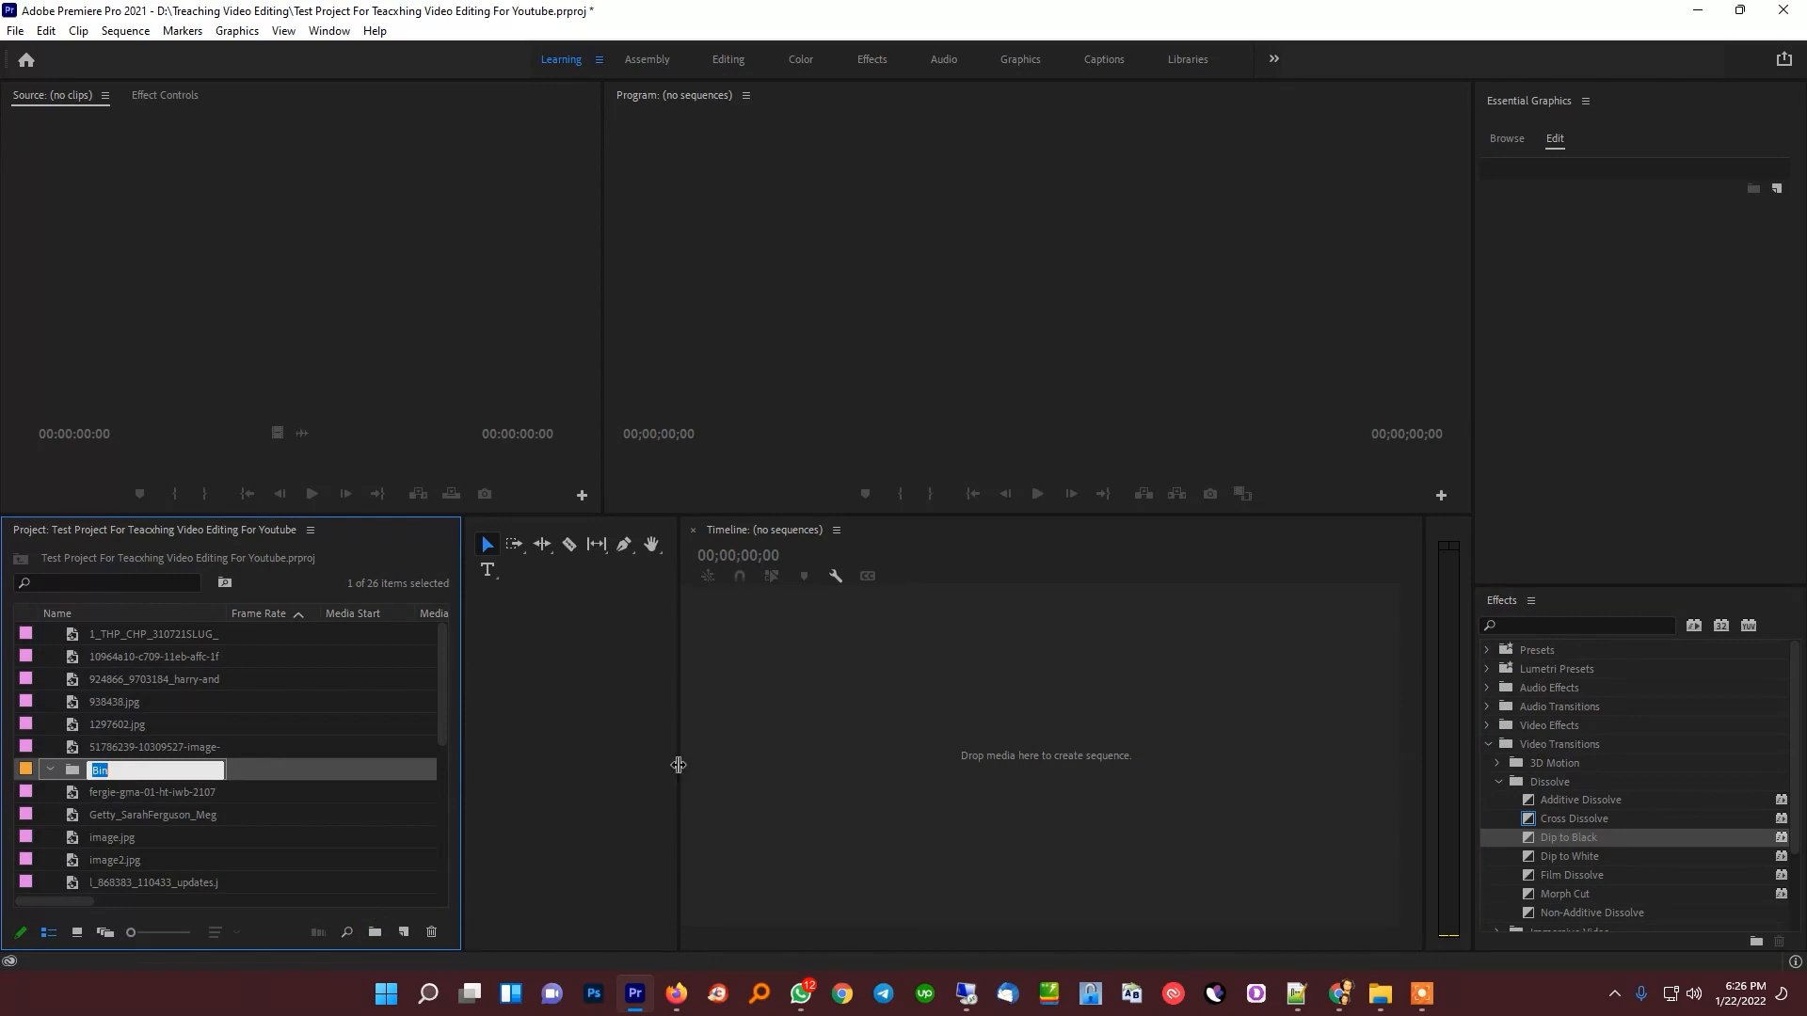
pyautogui.click(679, 766)
pyautogui.moveTo(679, 766); pyautogui.dragTo(496, 755)
pyautogui.click(85, 766)
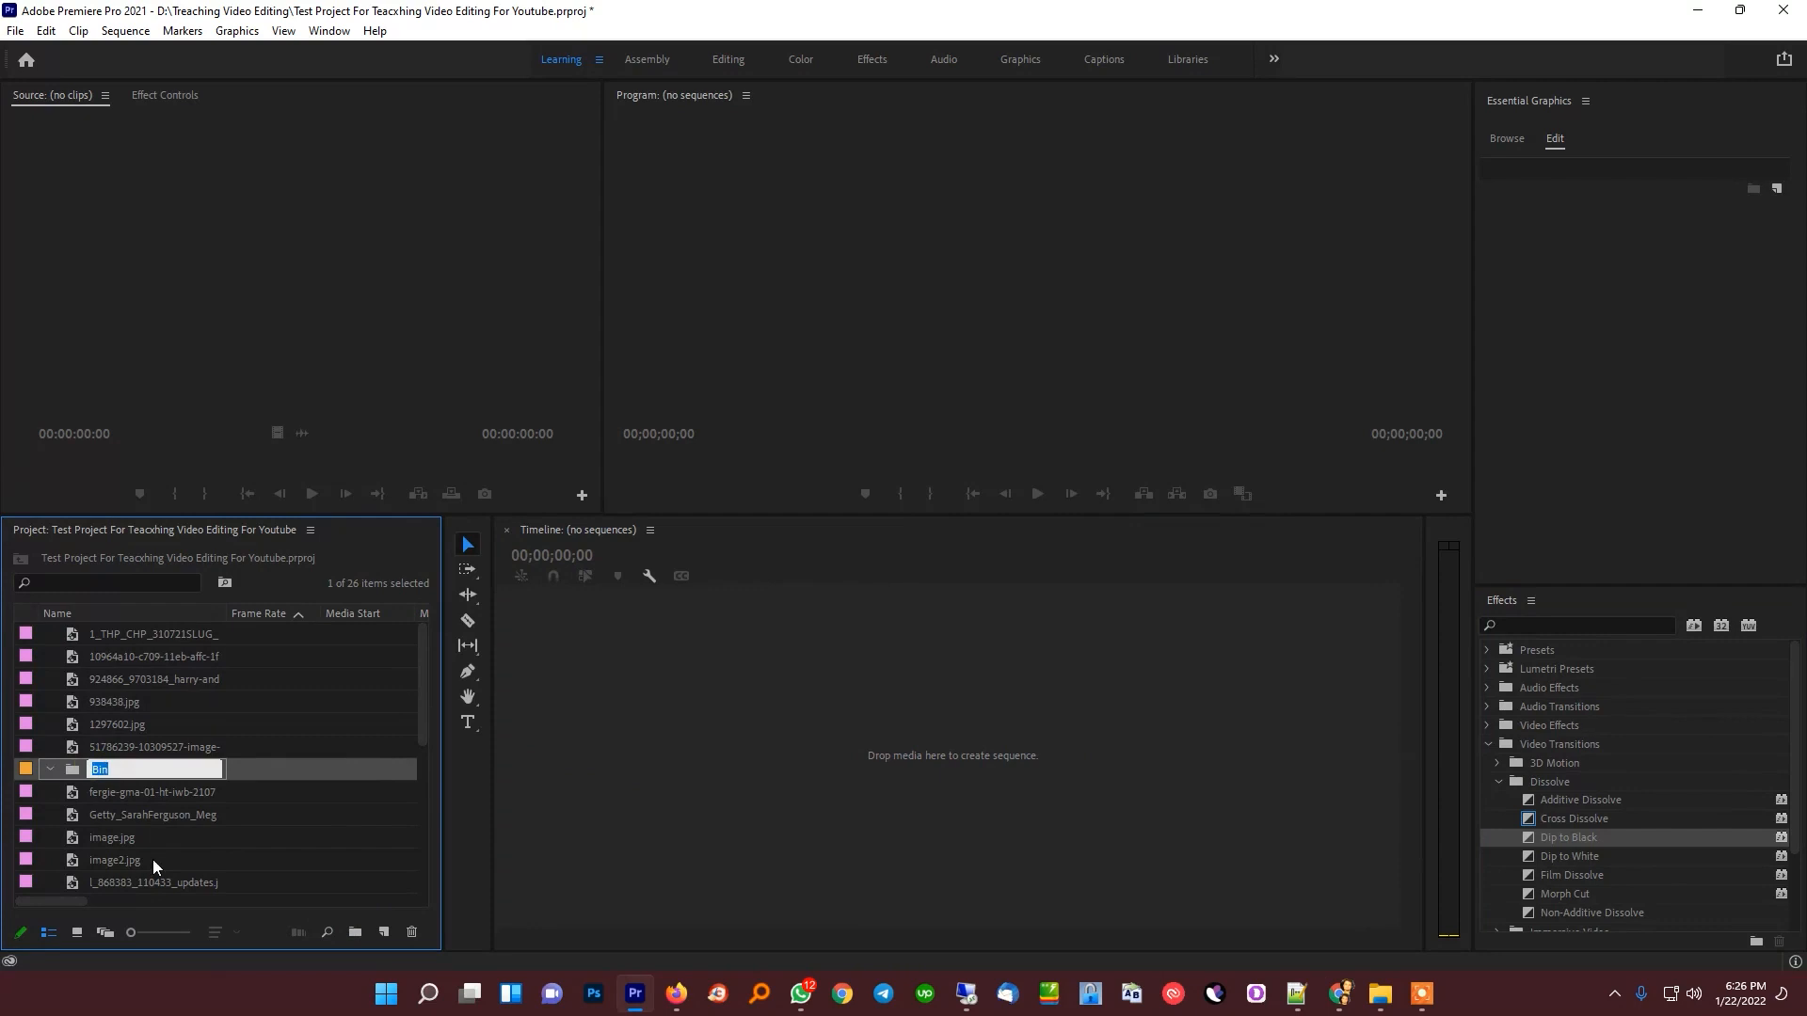
pyautogui.write('iMAGES')
pyautogui.hotkey('ctrl', 'a')
pyautogui.write('images')
pyautogui.press('Return')
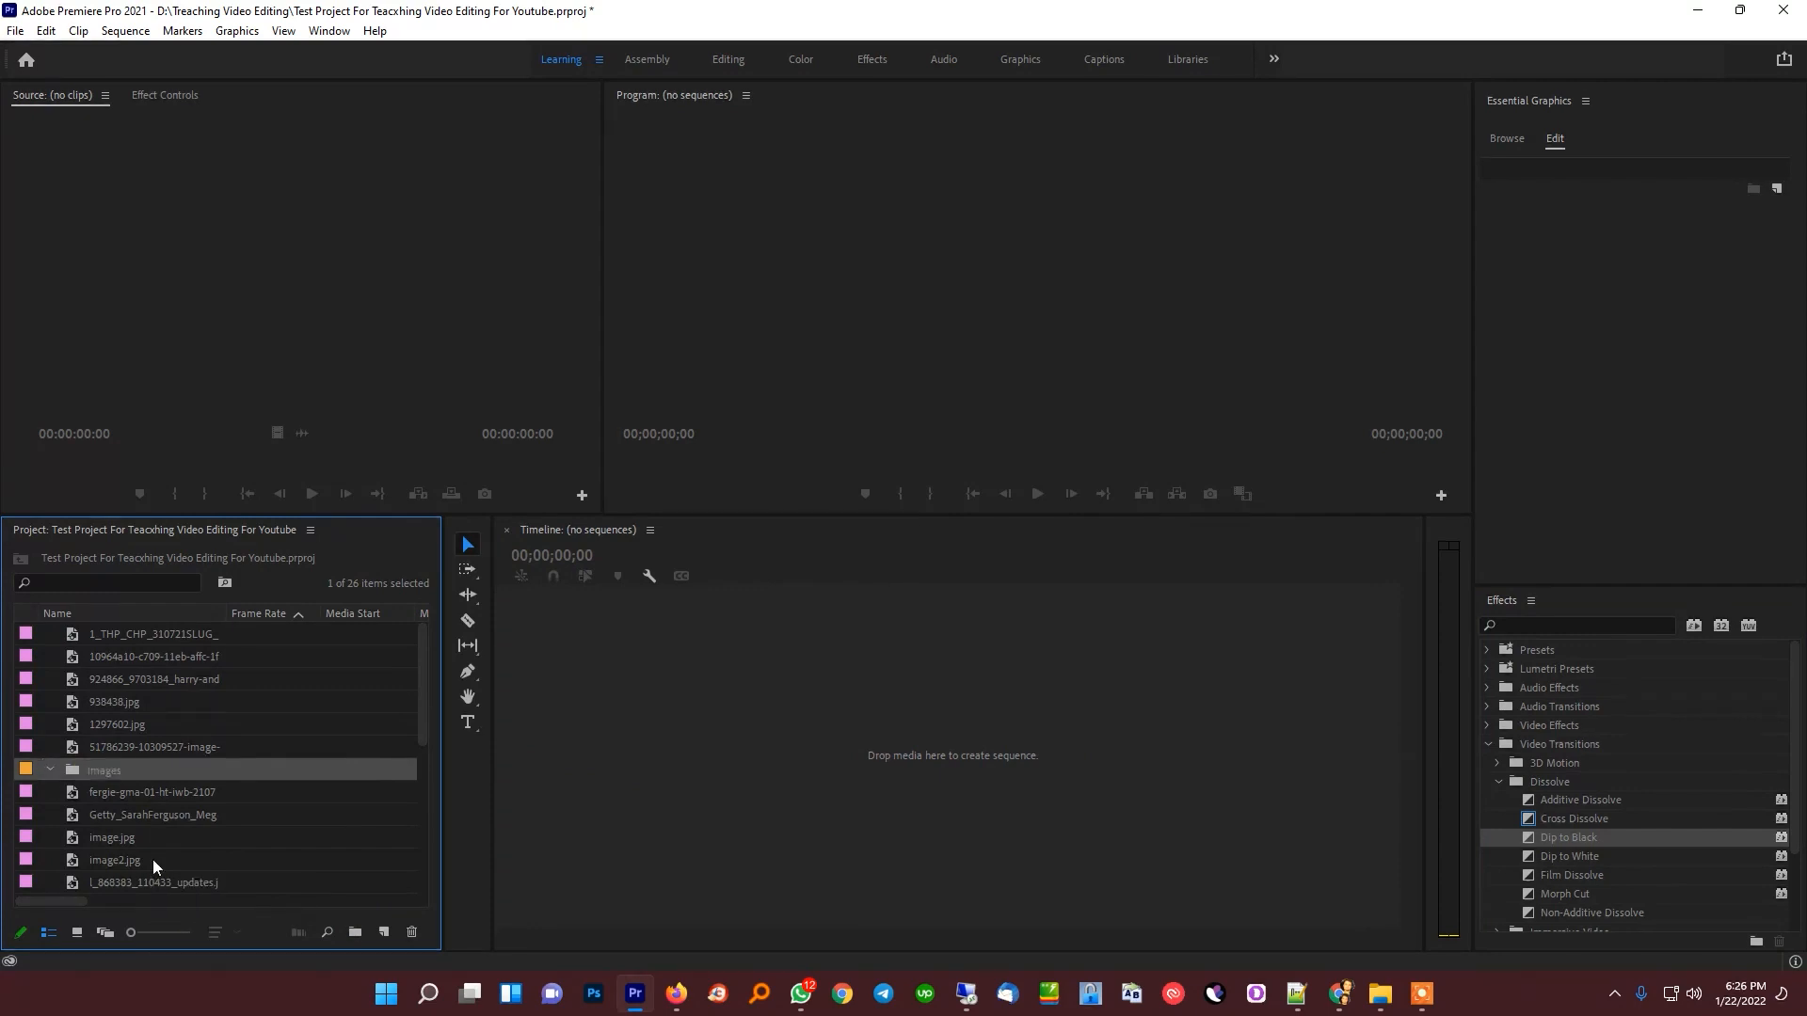
# Move all the imported images into the Images bin, collapsing it, and narrow the Project panel slightly
pyautogui.hotkey('ctrl', 'a')
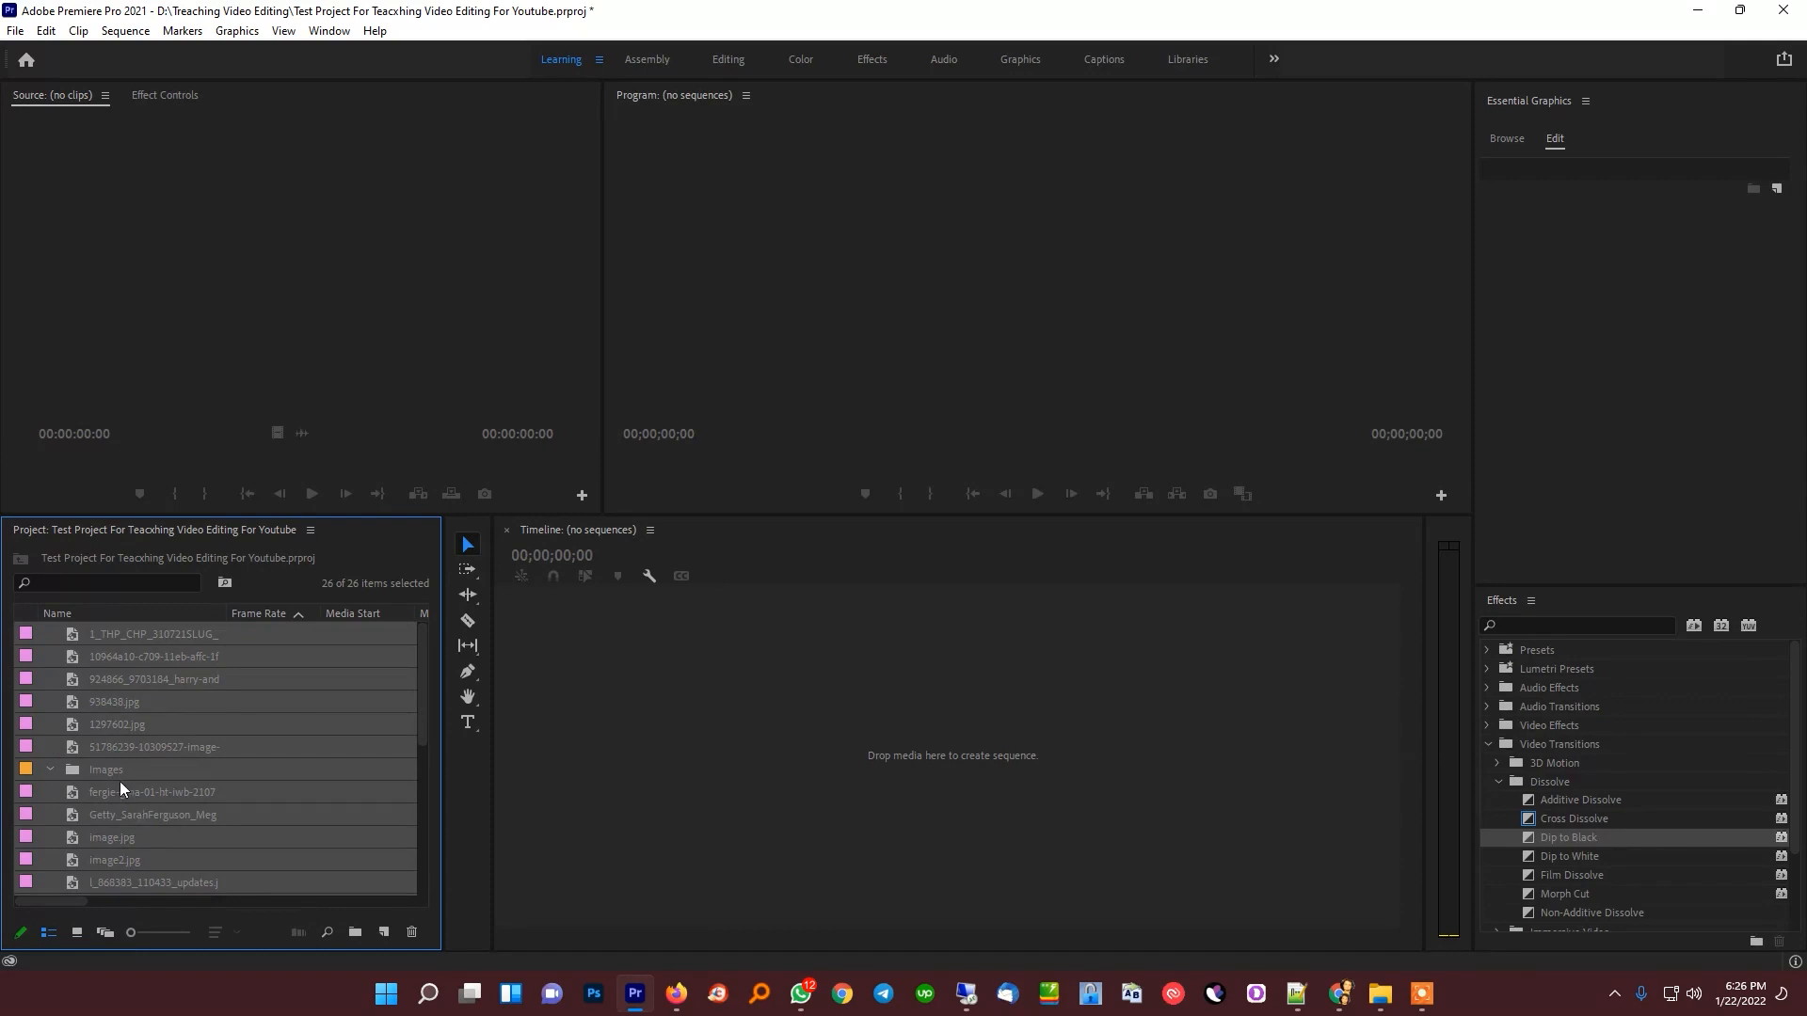
pyautogui.moveTo(102, 775)
pyautogui.mouseDown()
pyautogui.moveTo(117, 734)
pyautogui.moveTo(110, 778)
pyautogui.mouseUp()
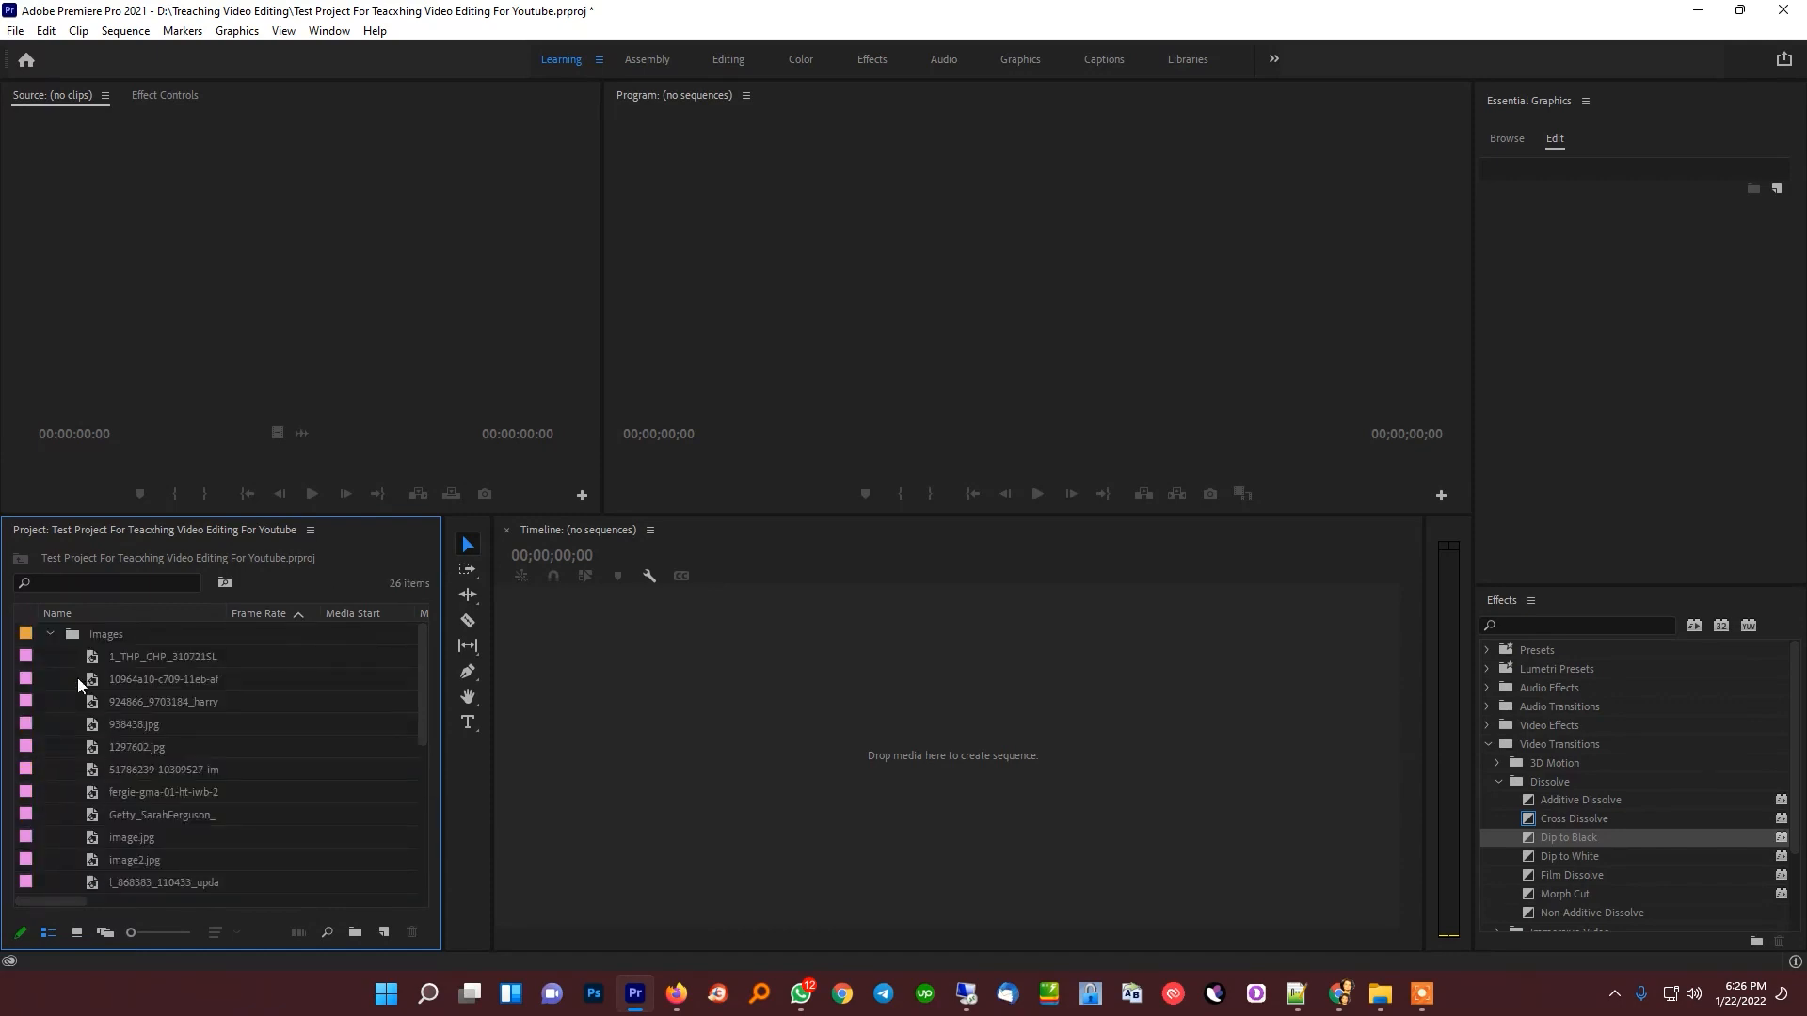
pyautogui.click(49, 633)
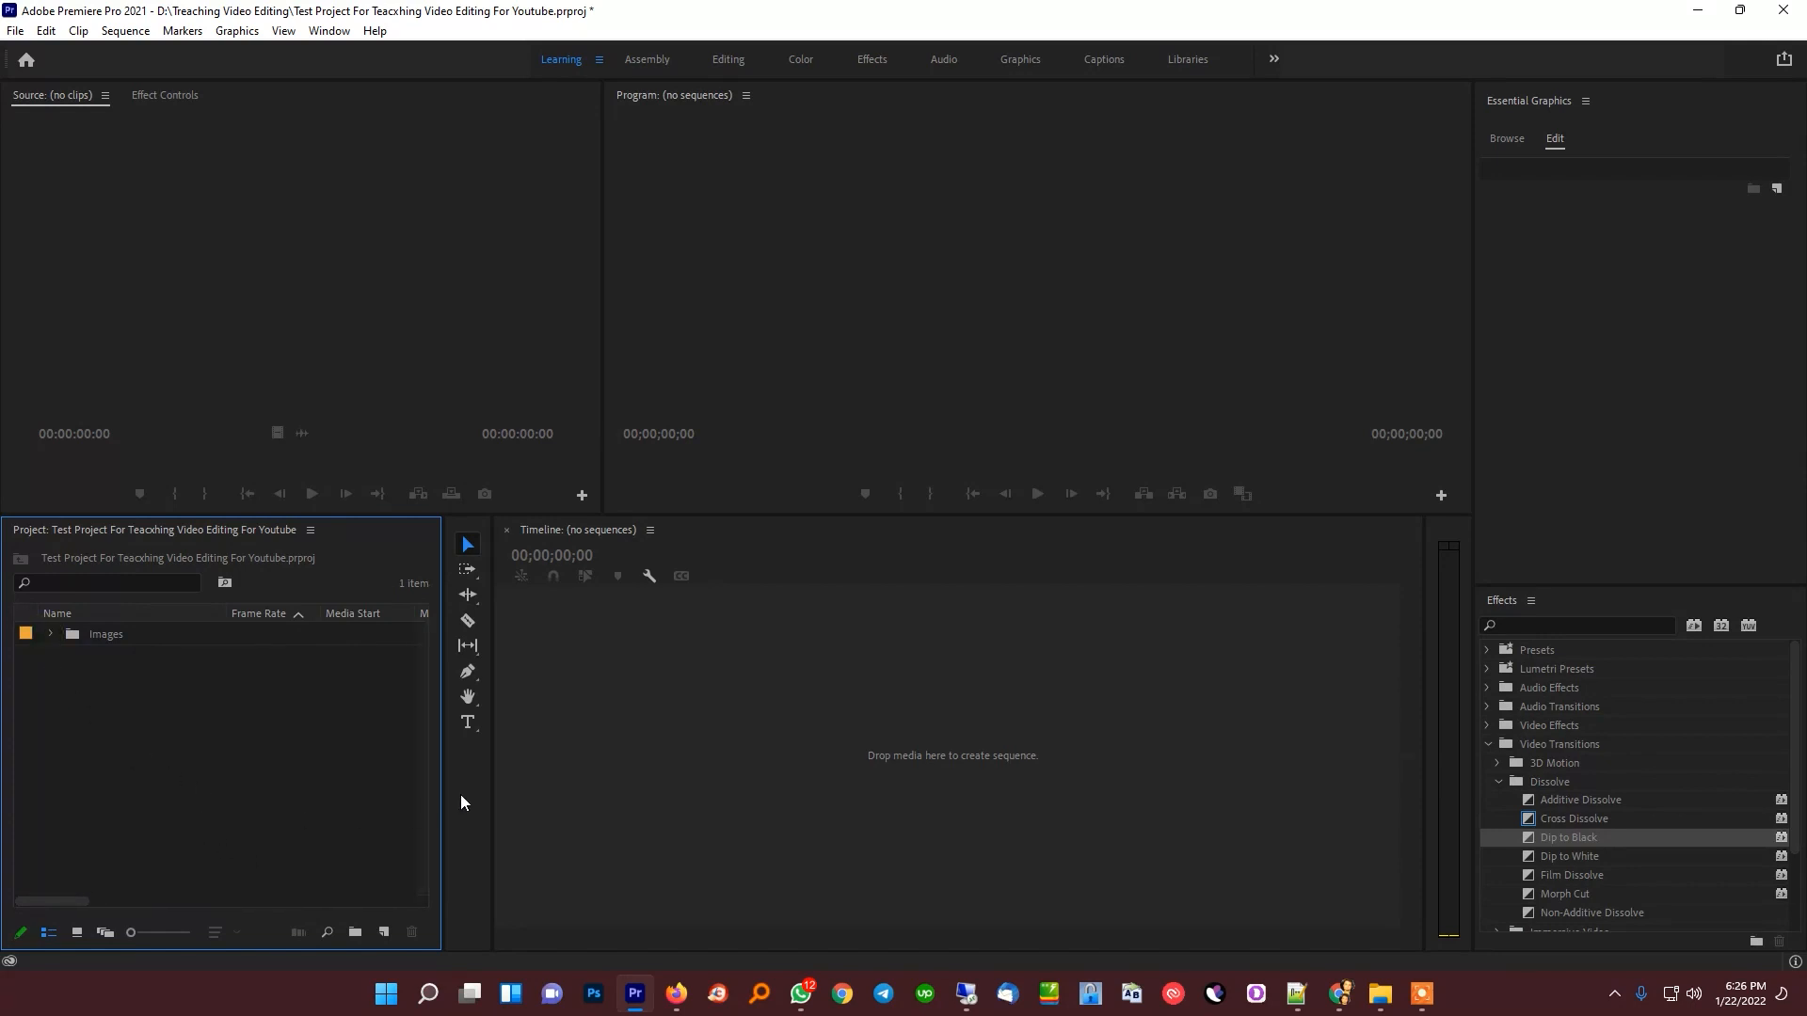
pyautogui.moveTo(487, 802); pyautogui.dragTo(412, 695)
pyautogui.moveTo(311, 750); pyautogui.dragTo(421, 769)
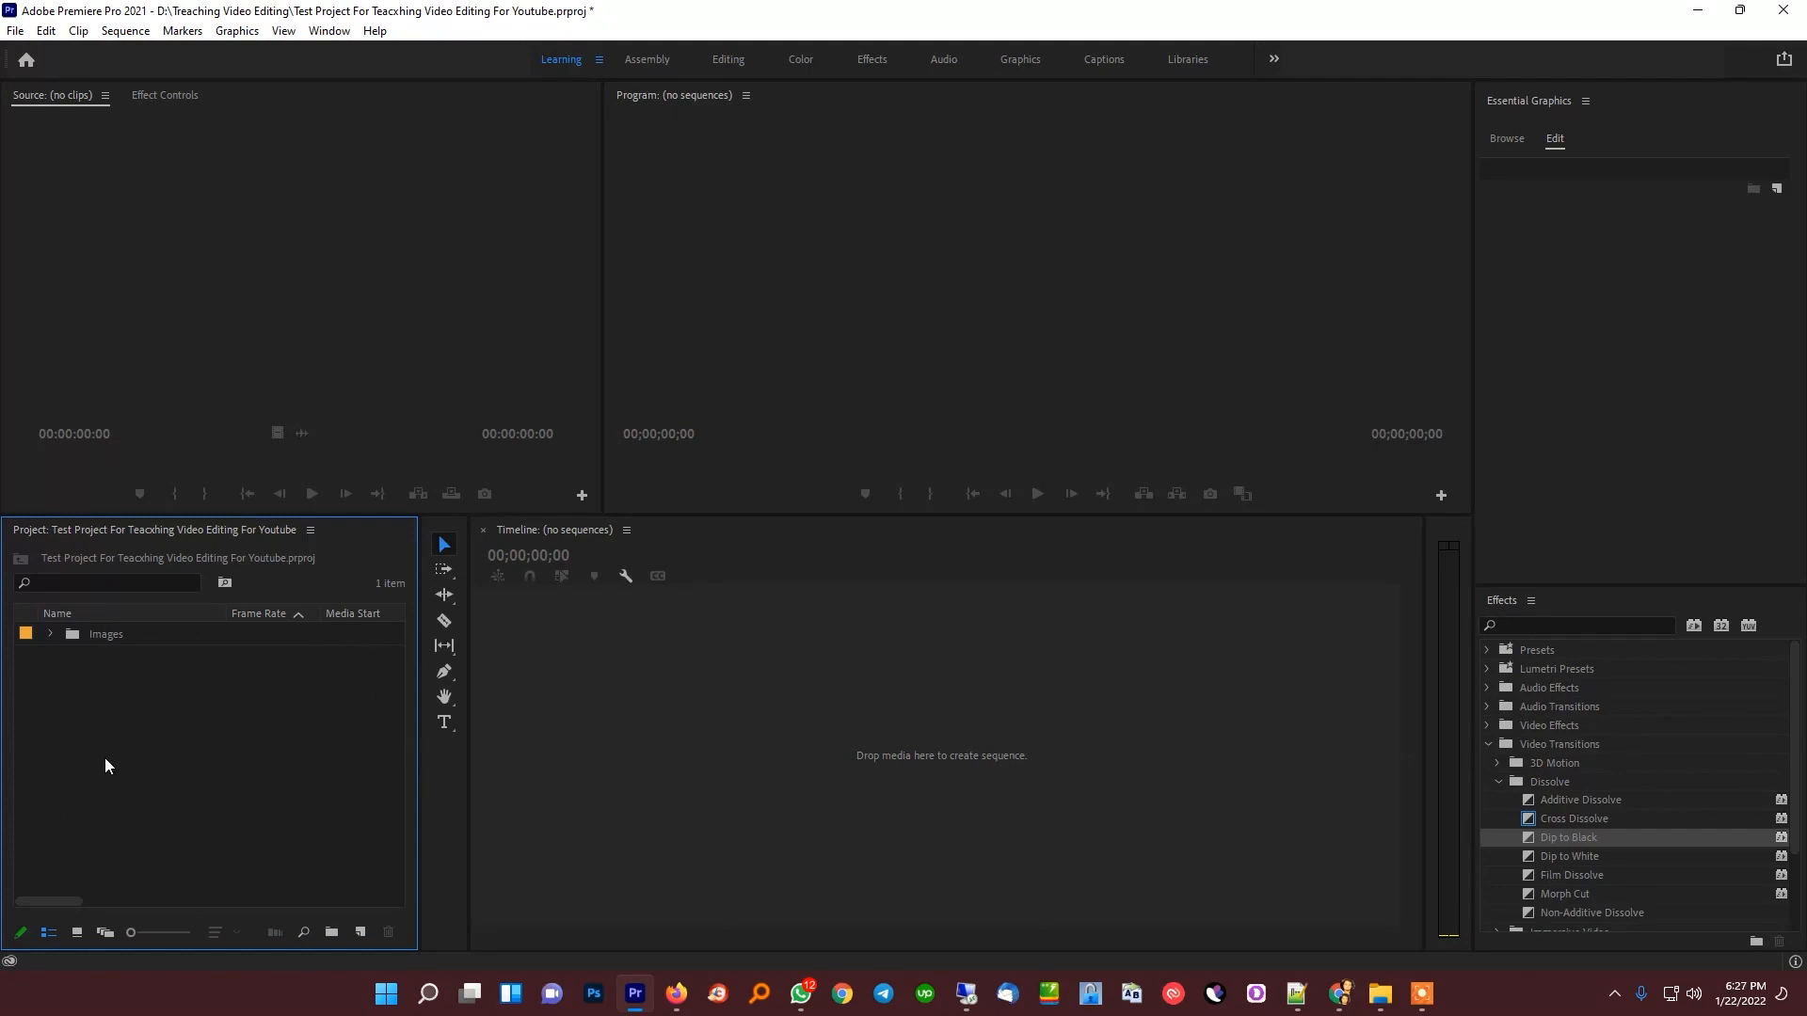
pyautogui.doubleClick(124, 729)
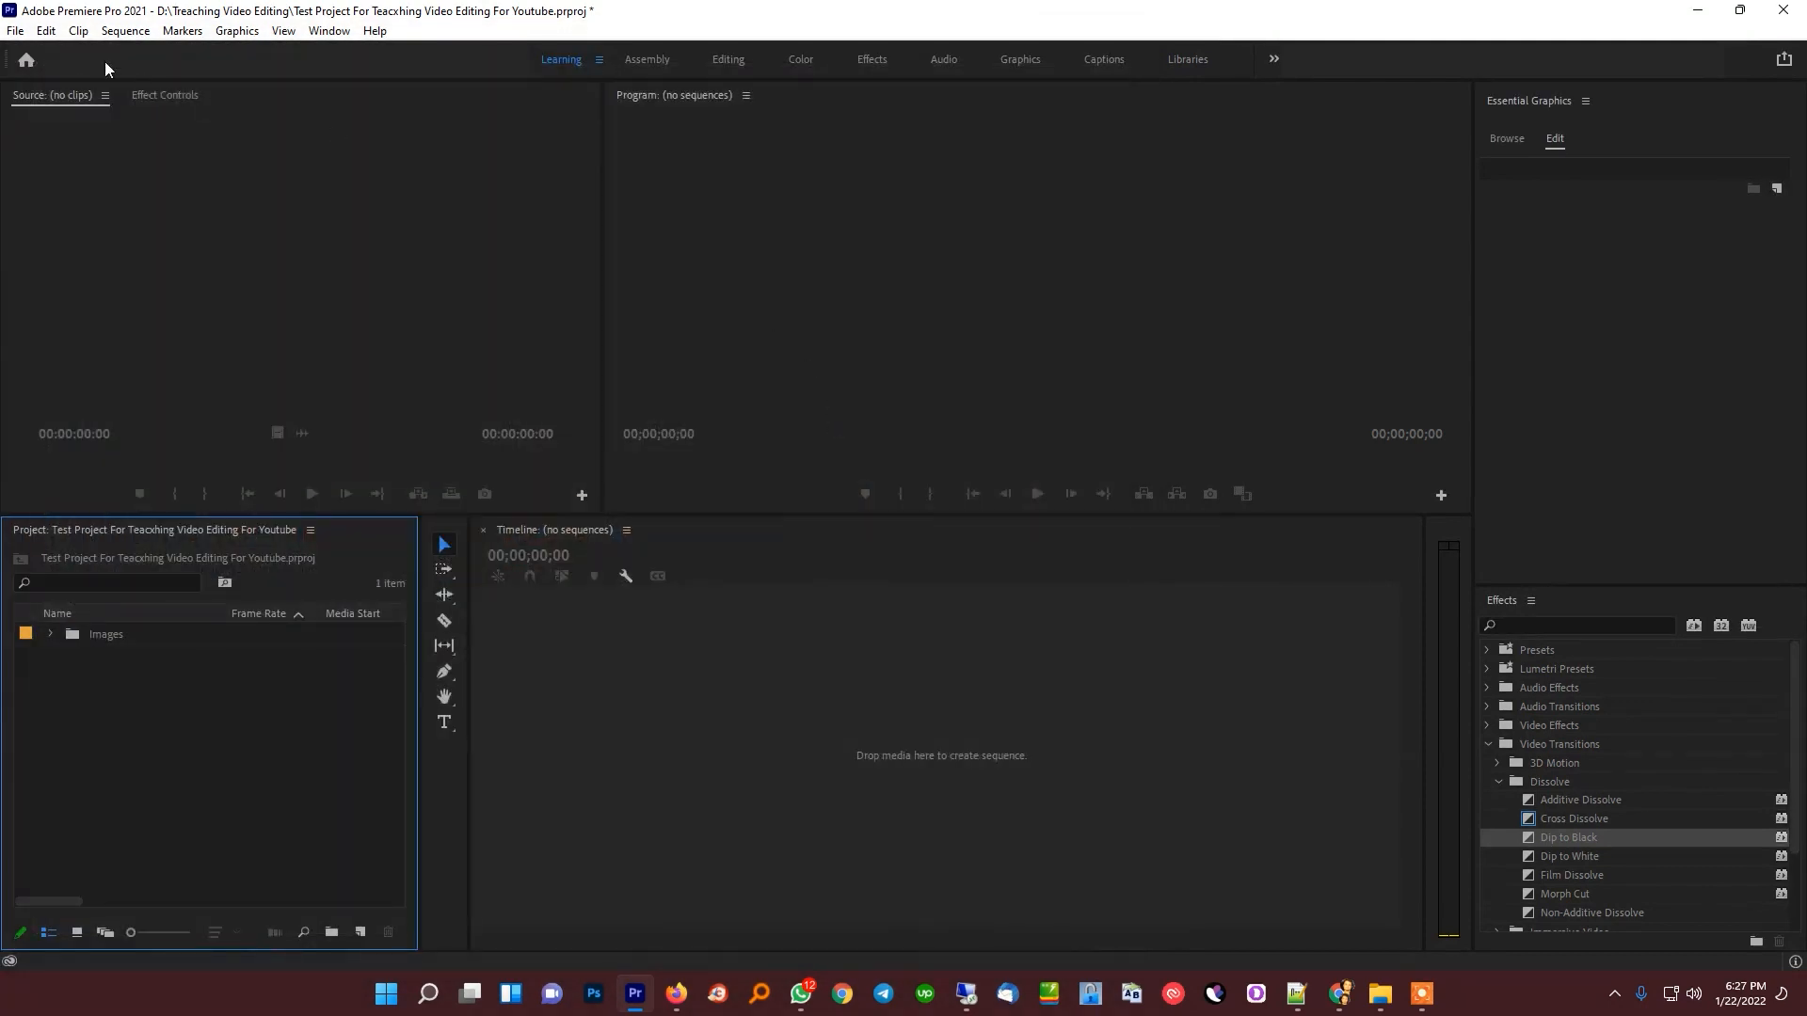
pyautogui.click(16, 31)
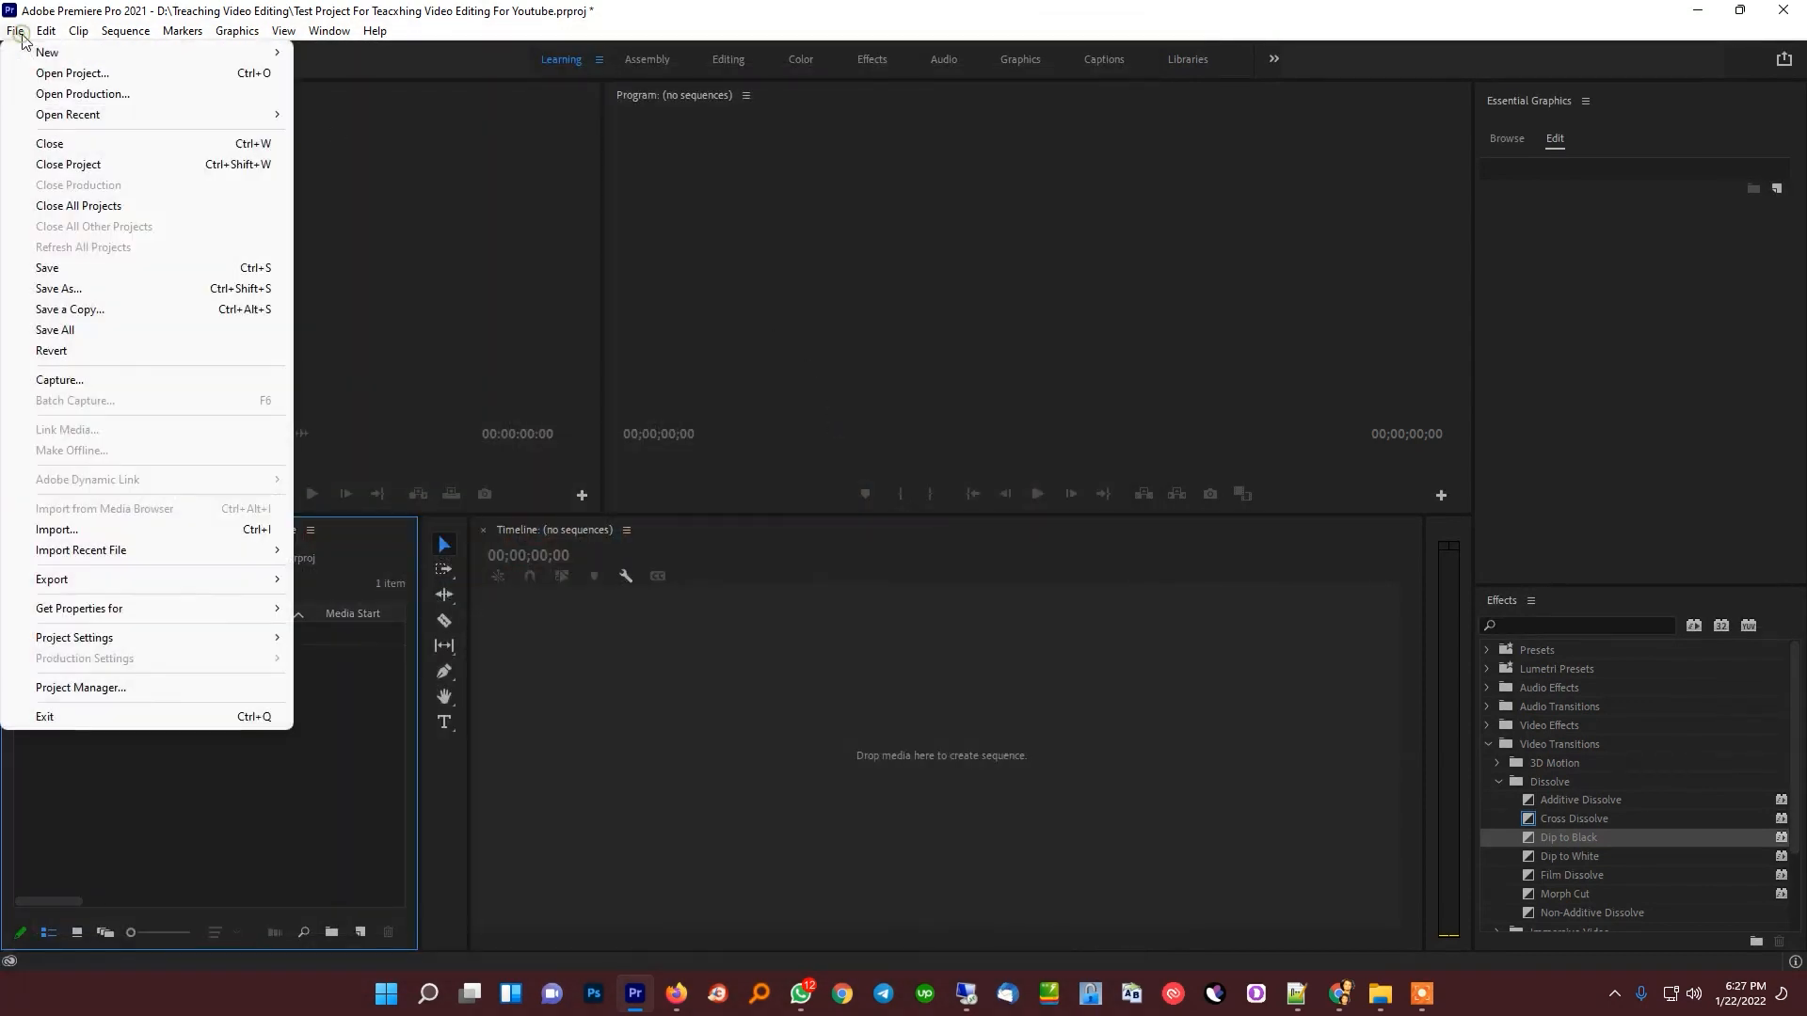
pyautogui.click(142, 539)
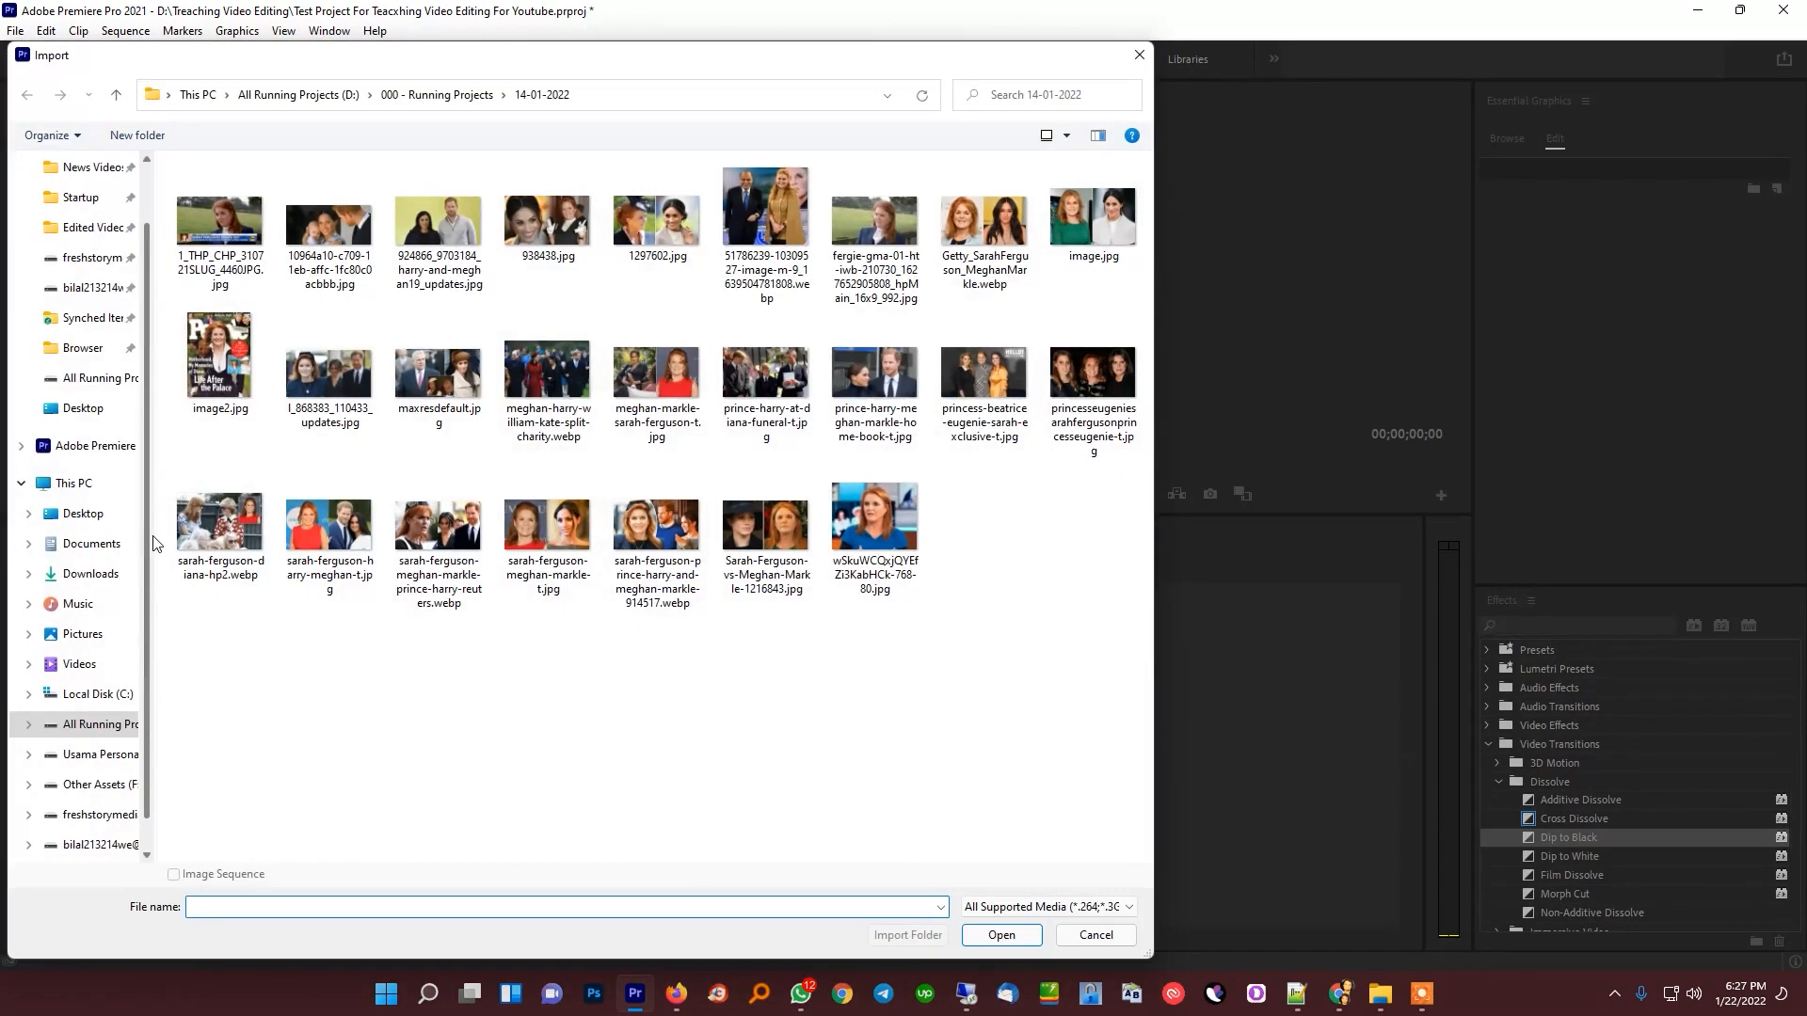
pyautogui.press('Escape')
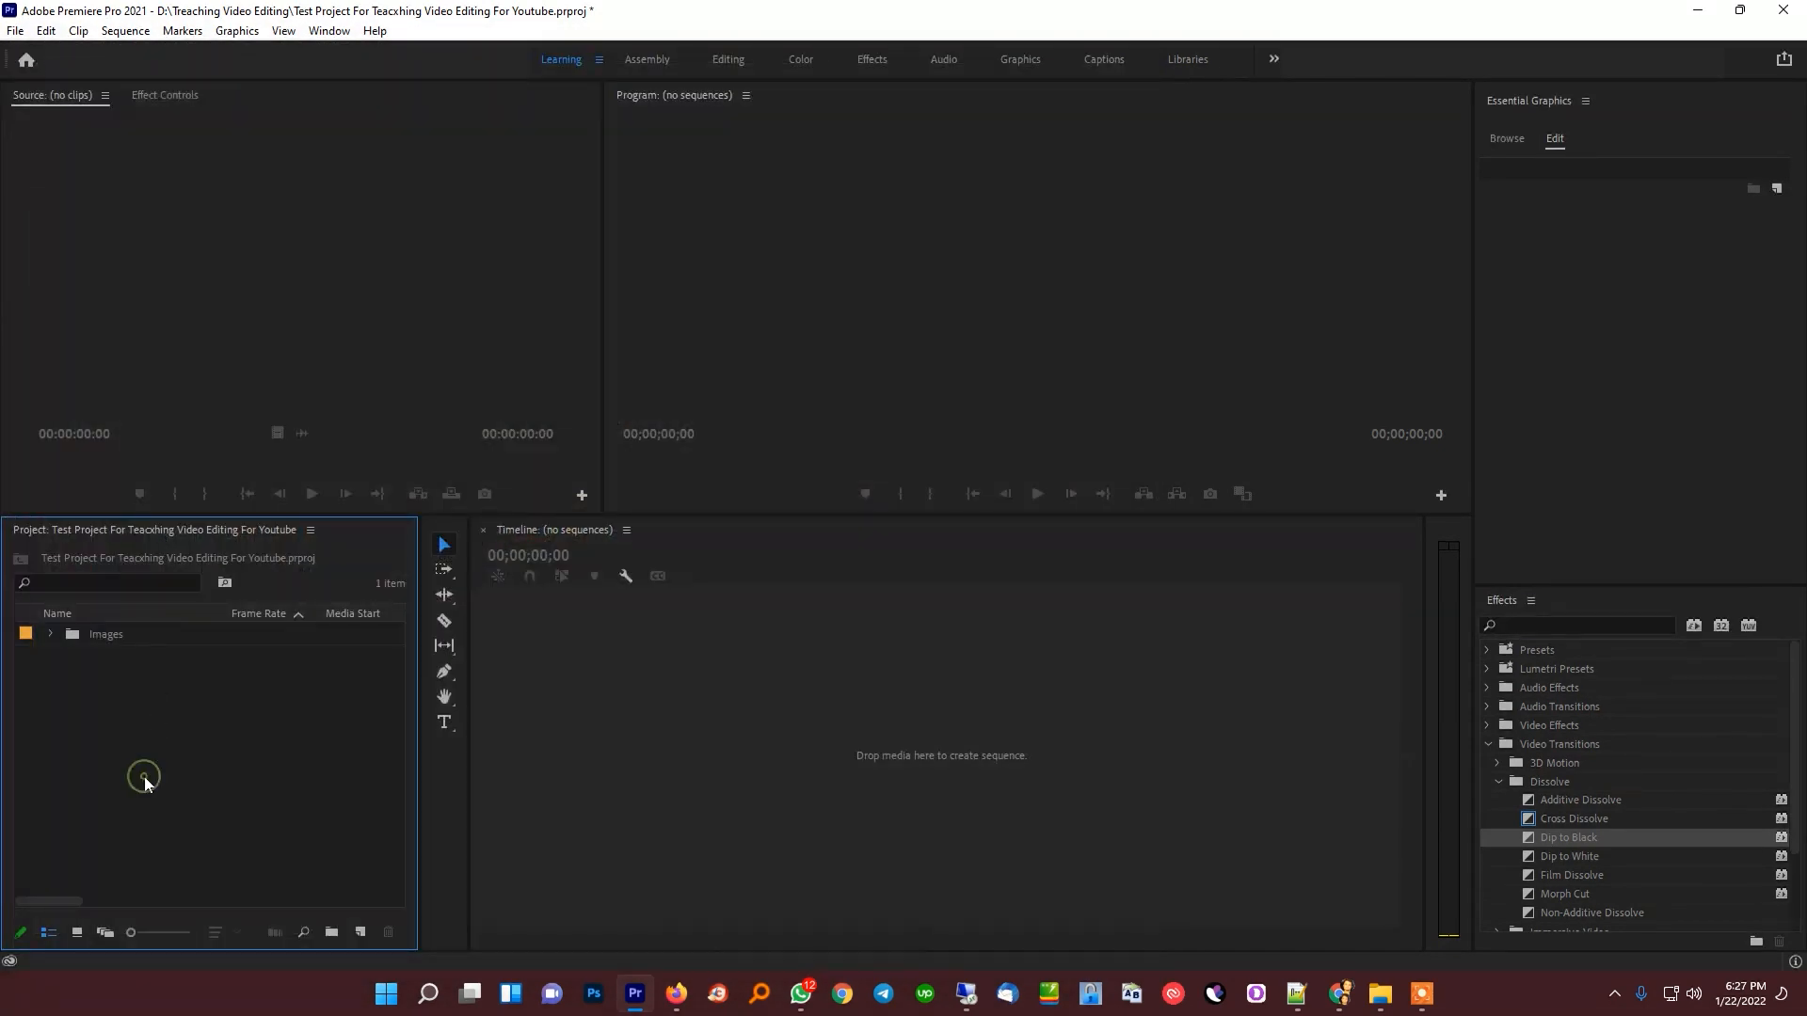
# Import the audio files 1.mp3 and aaa.mp3 from the Downloads folder into the project
pyautogui.doubleClick(112, 845)
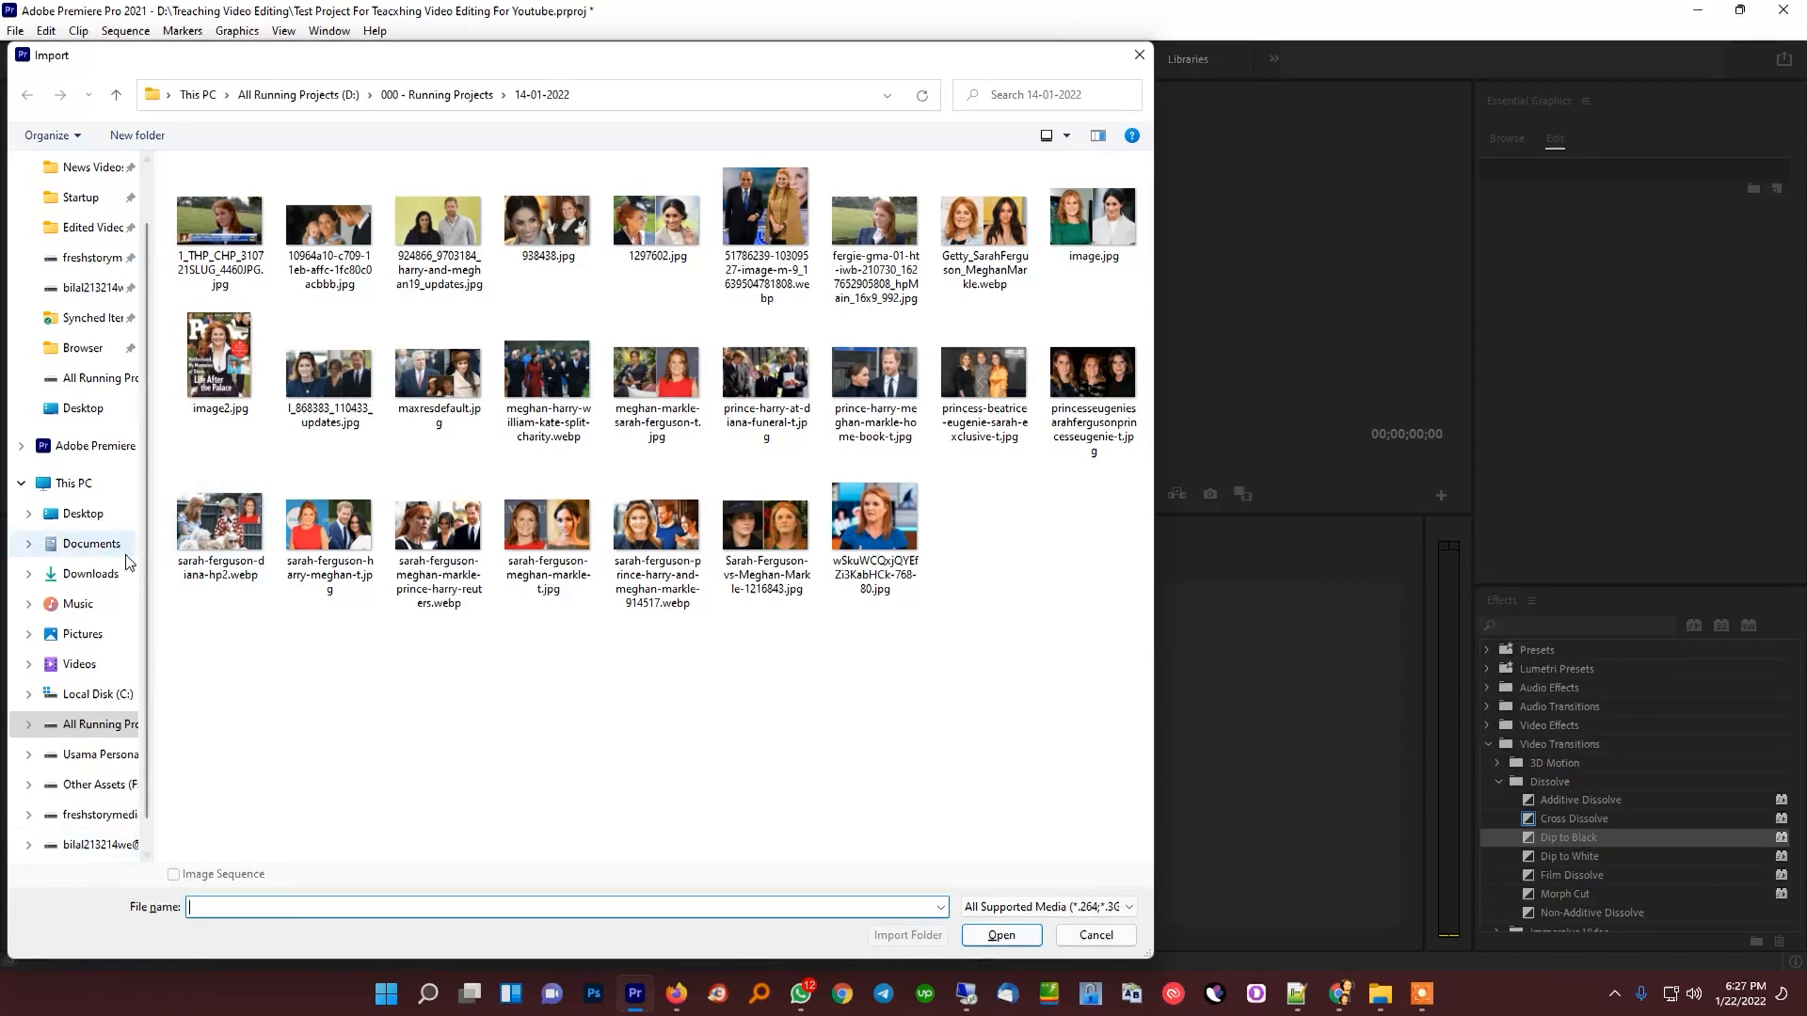
pyautogui.scroll(1, 94, 545)
pyautogui.click(91, 205)
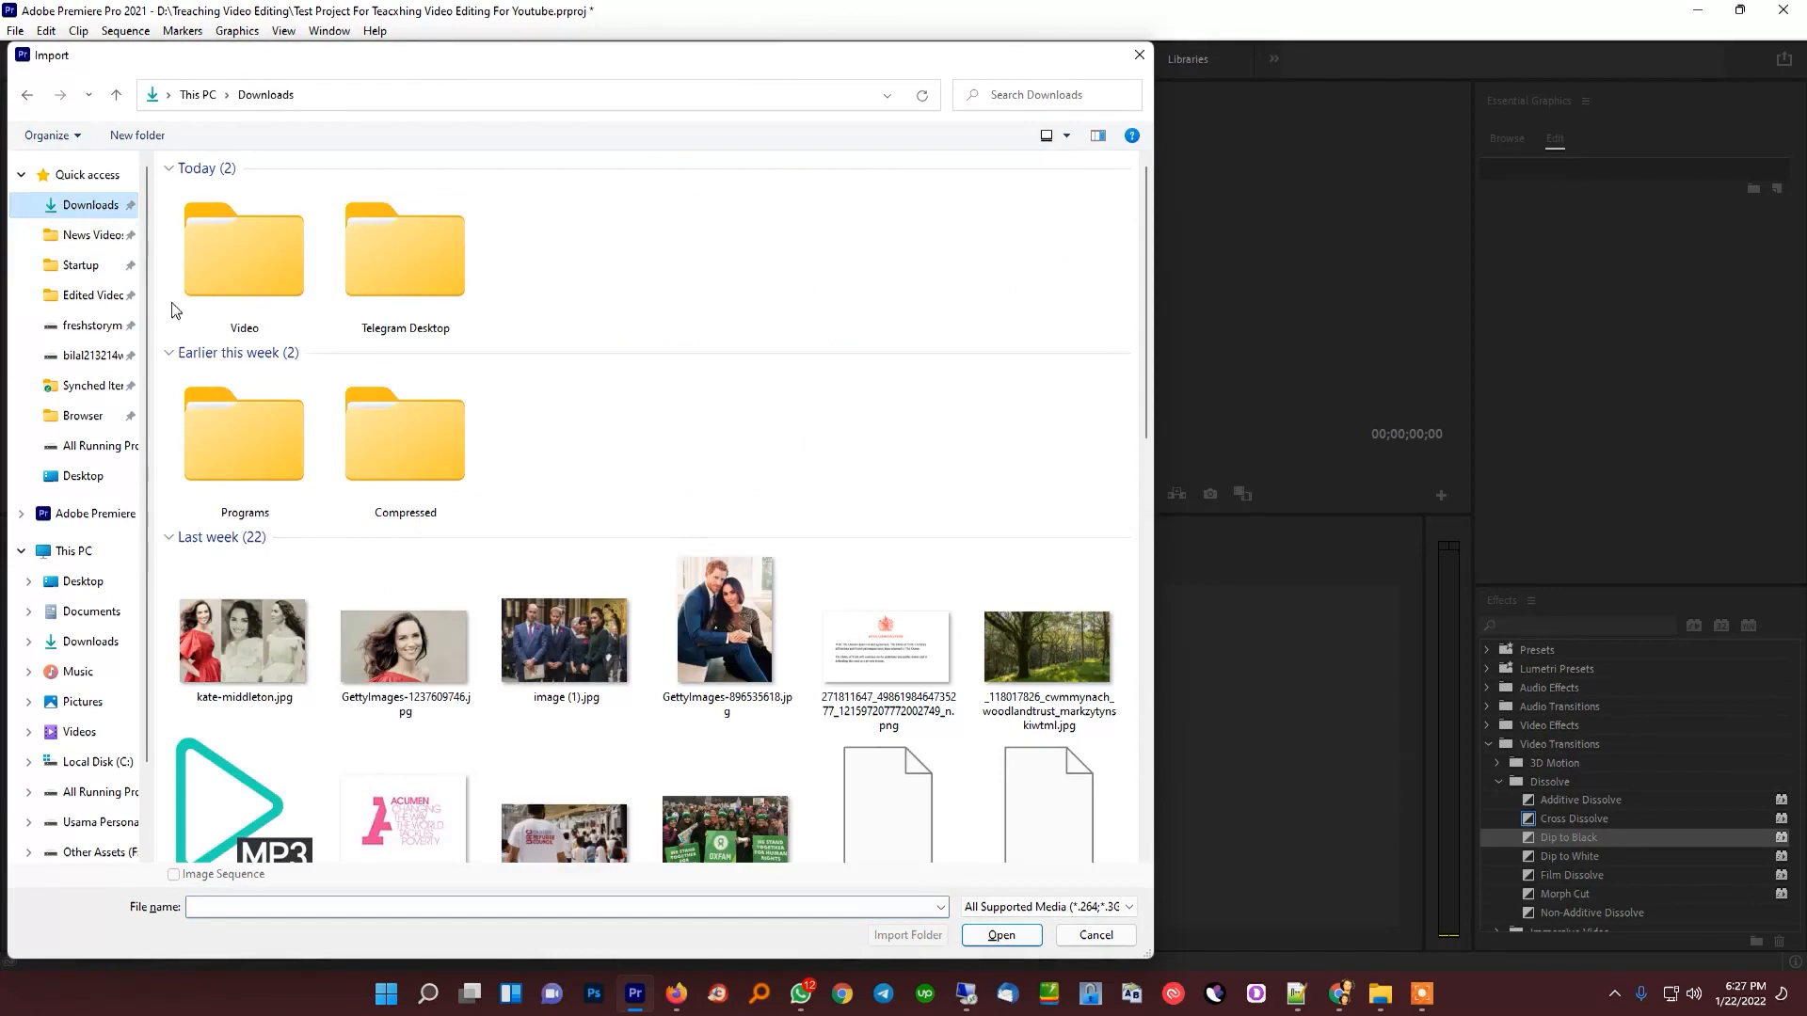
pyautogui.scroll(-4, 480, 581)
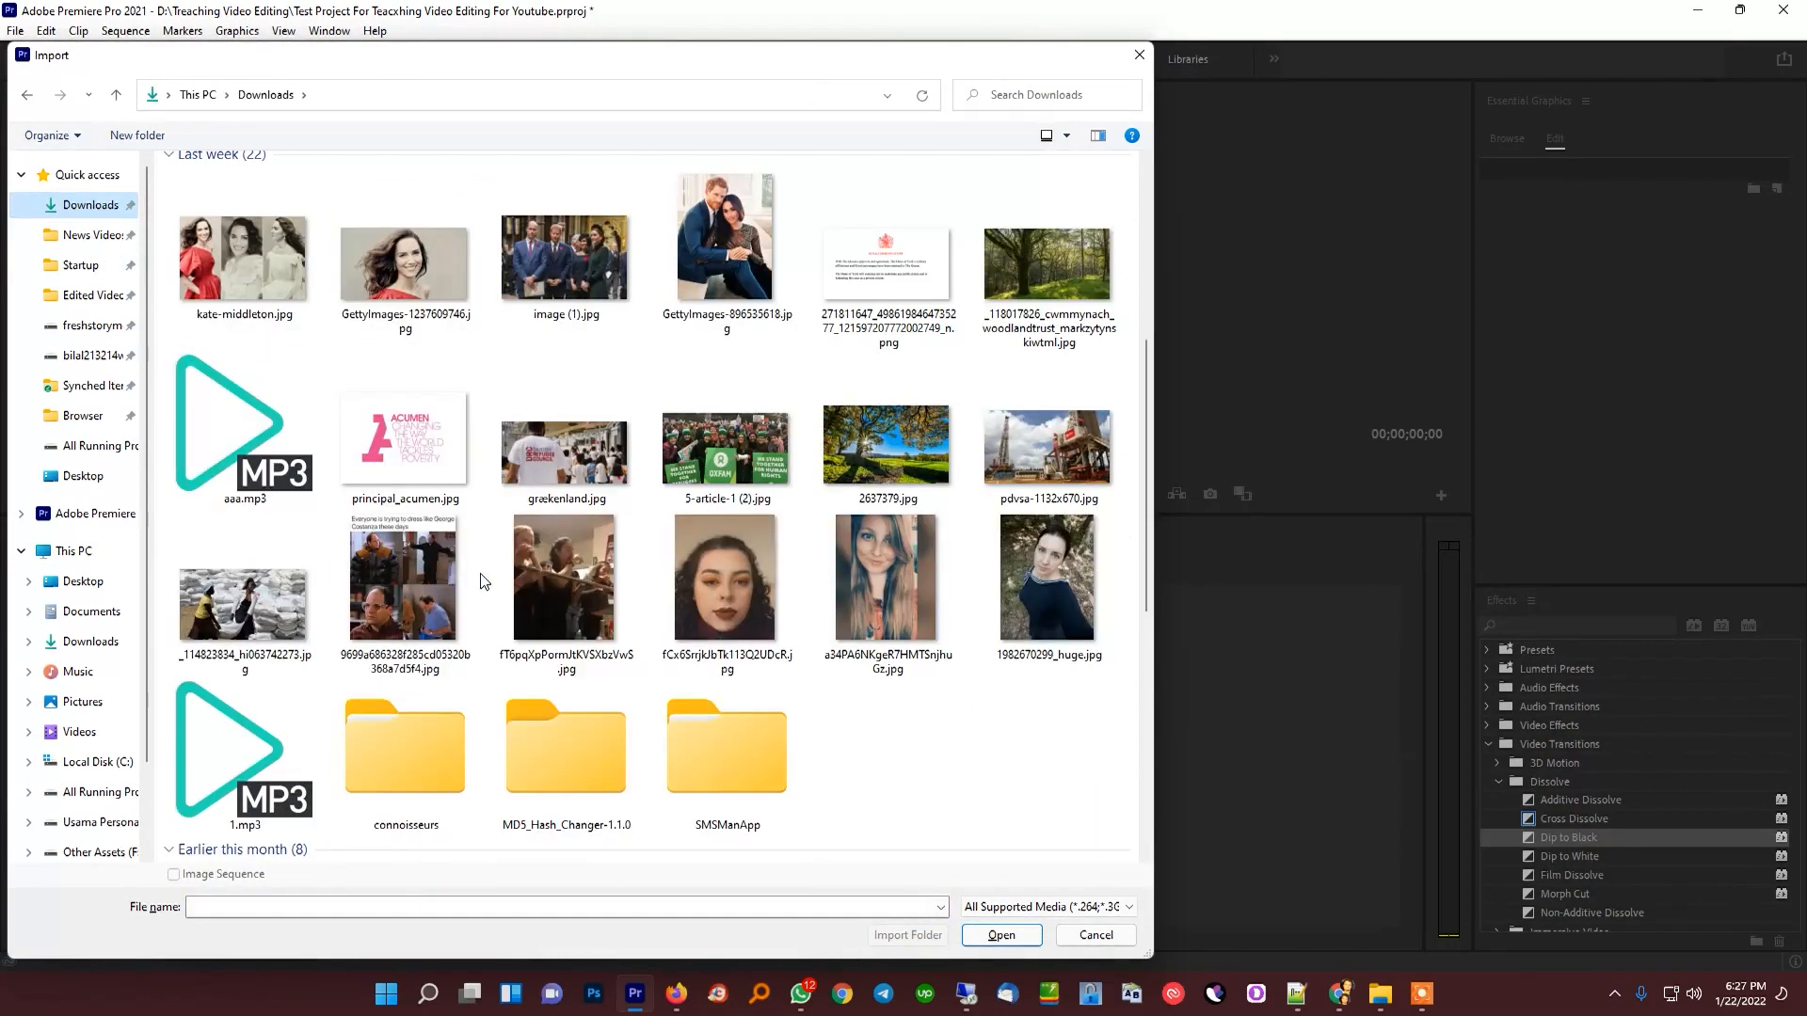
pyautogui.scroll(-7, 466, 600)
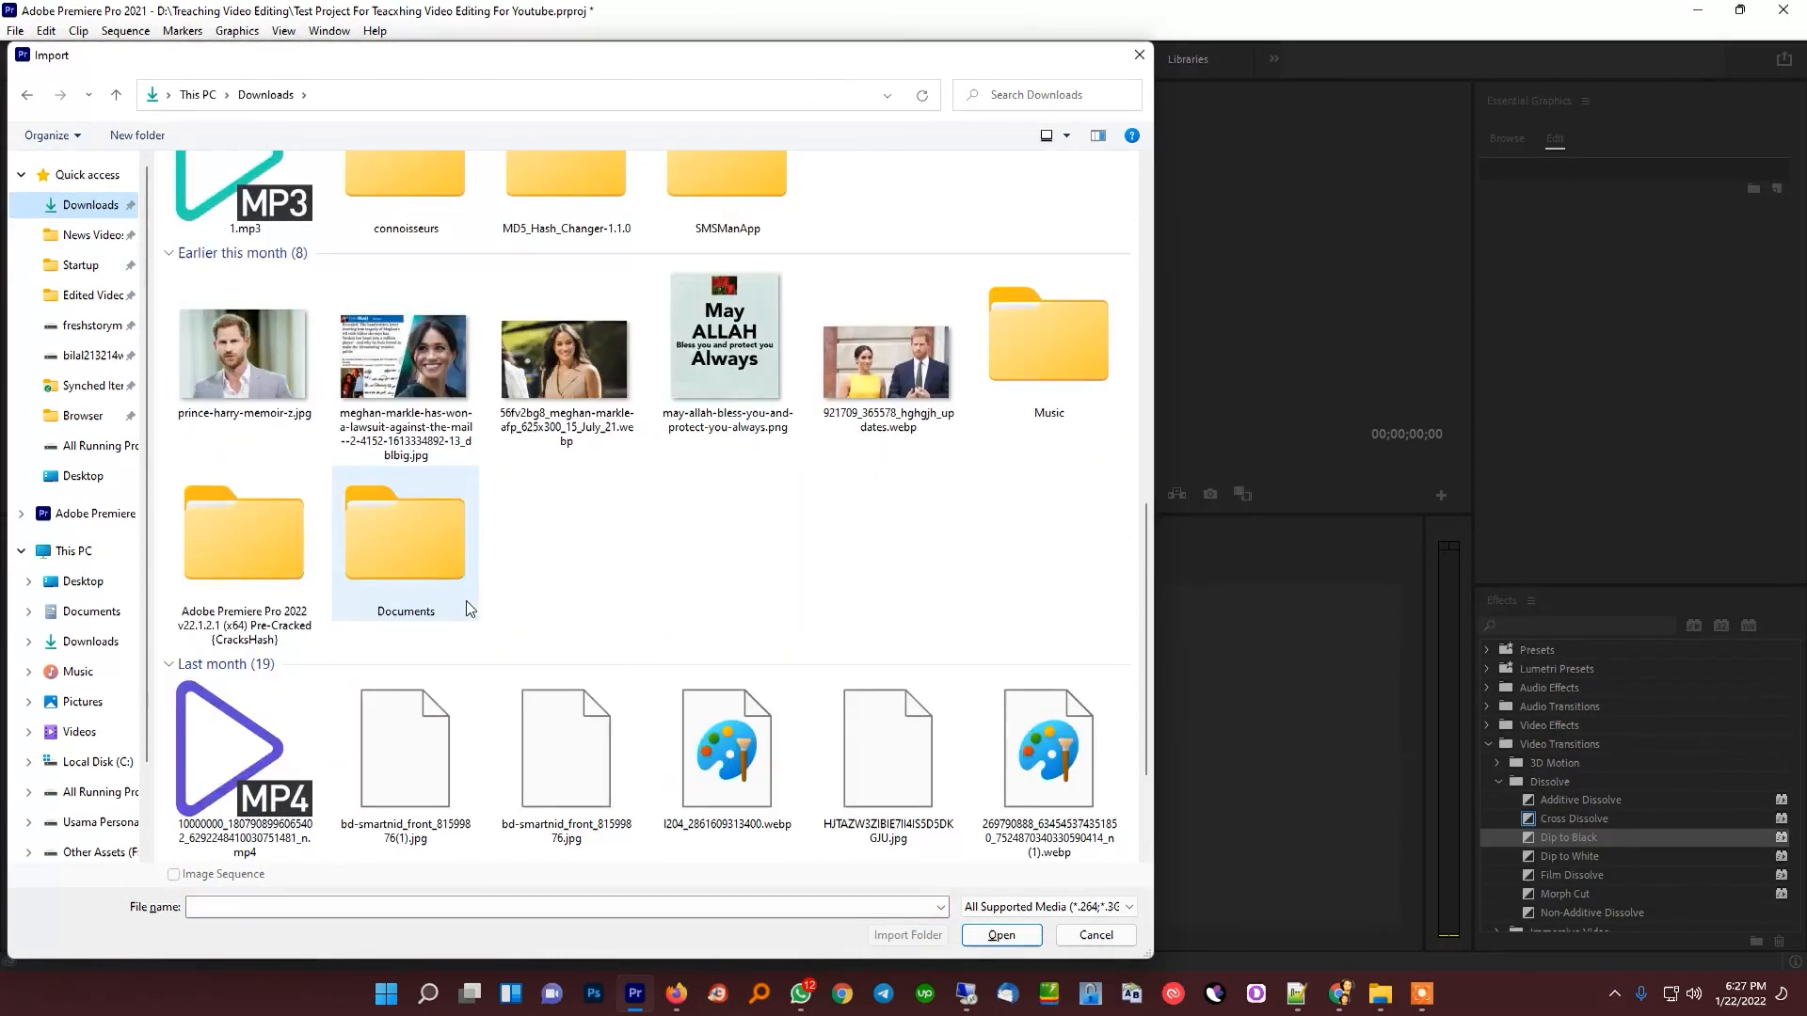
pyautogui.scroll(7, 360, 449)
pyautogui.click(247, 734)
pyautogui.keyDown('ctrl'); pyautogui.click(258, 421); pyautogui.keyUp('ctrl')
pyautogui.press('Return')
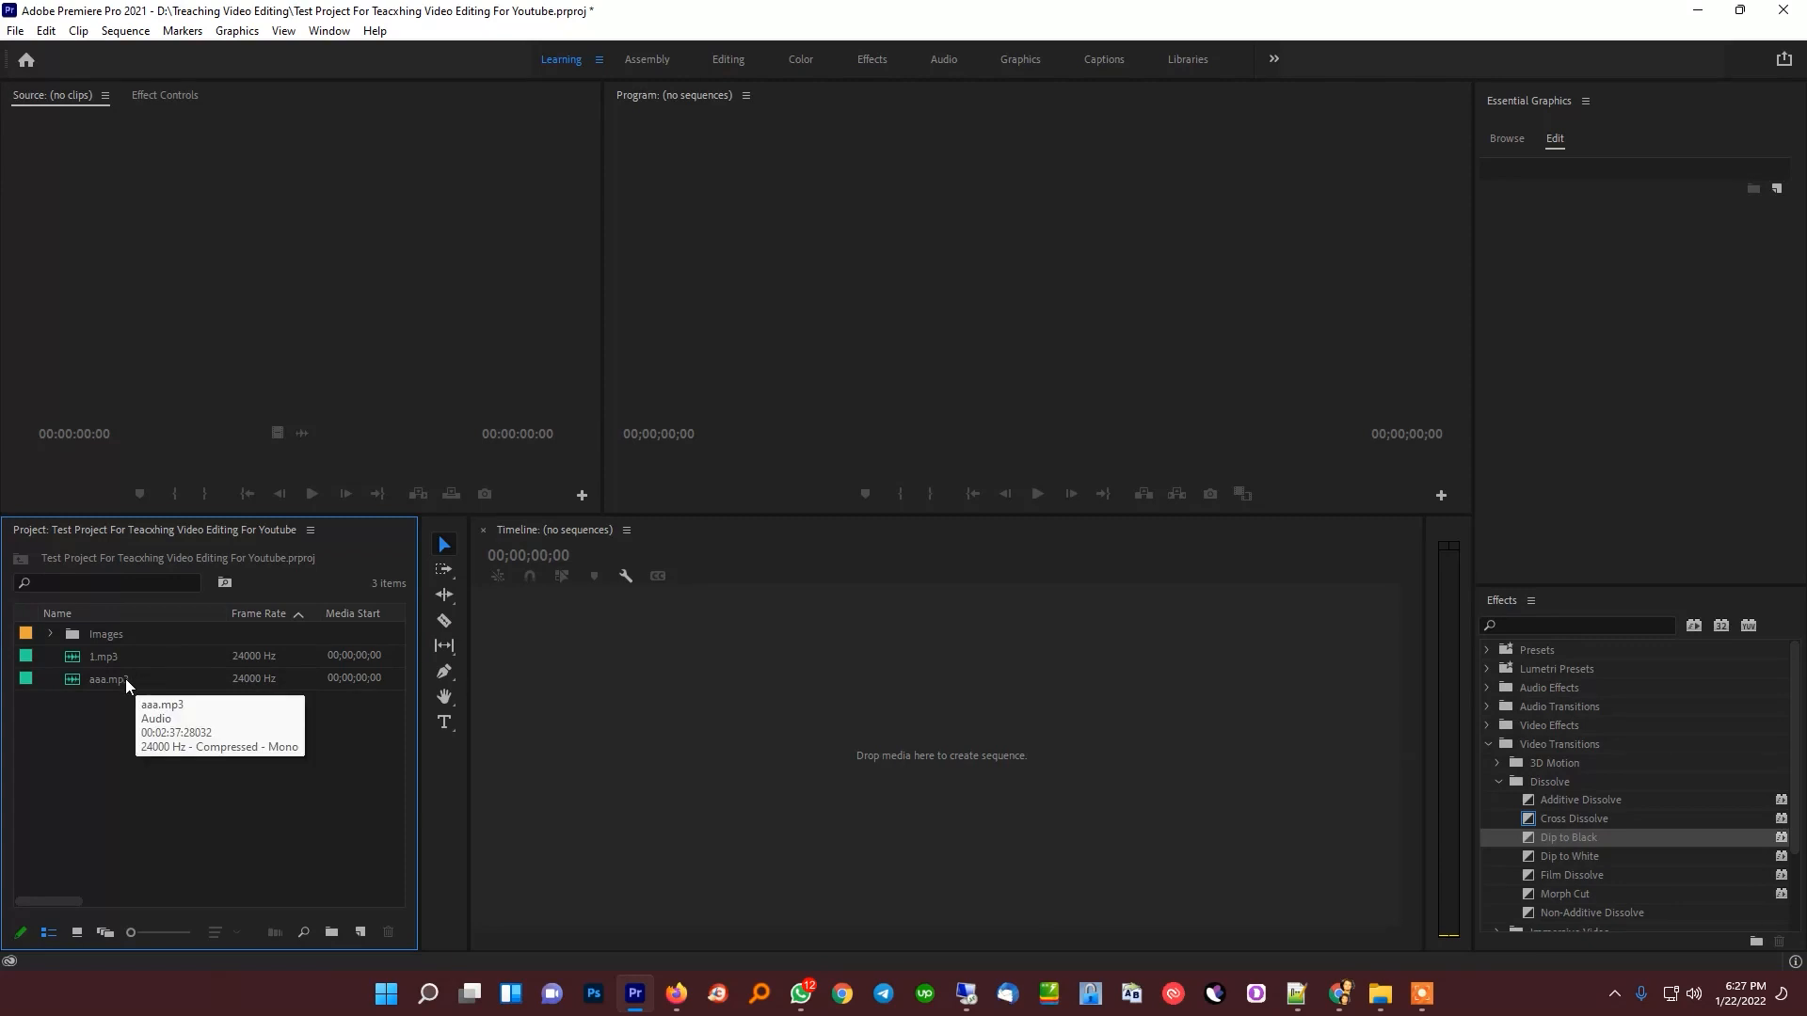
# Load 1.mp3 into the Source monitor and play a few seconds of it from the beginning
pyautogui.doubleClick(64, 654)
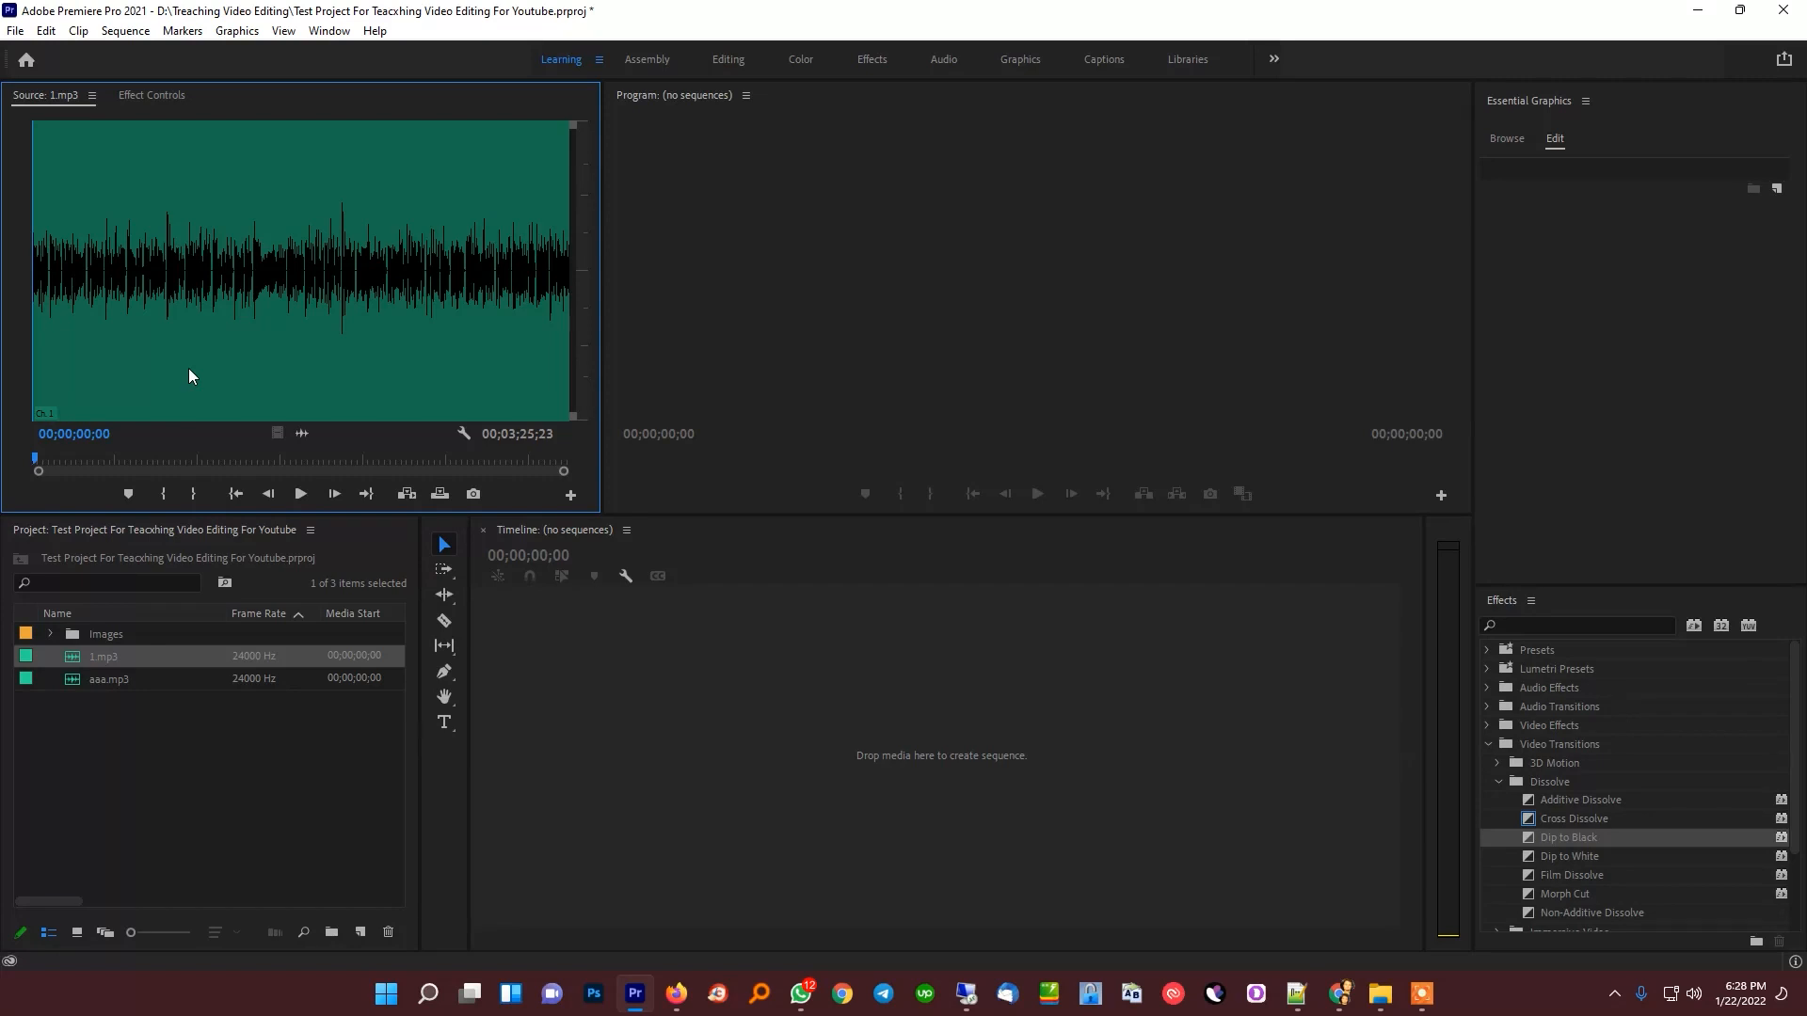
pyautogui.click(43, 461)
pyautogui.click(124, 322)
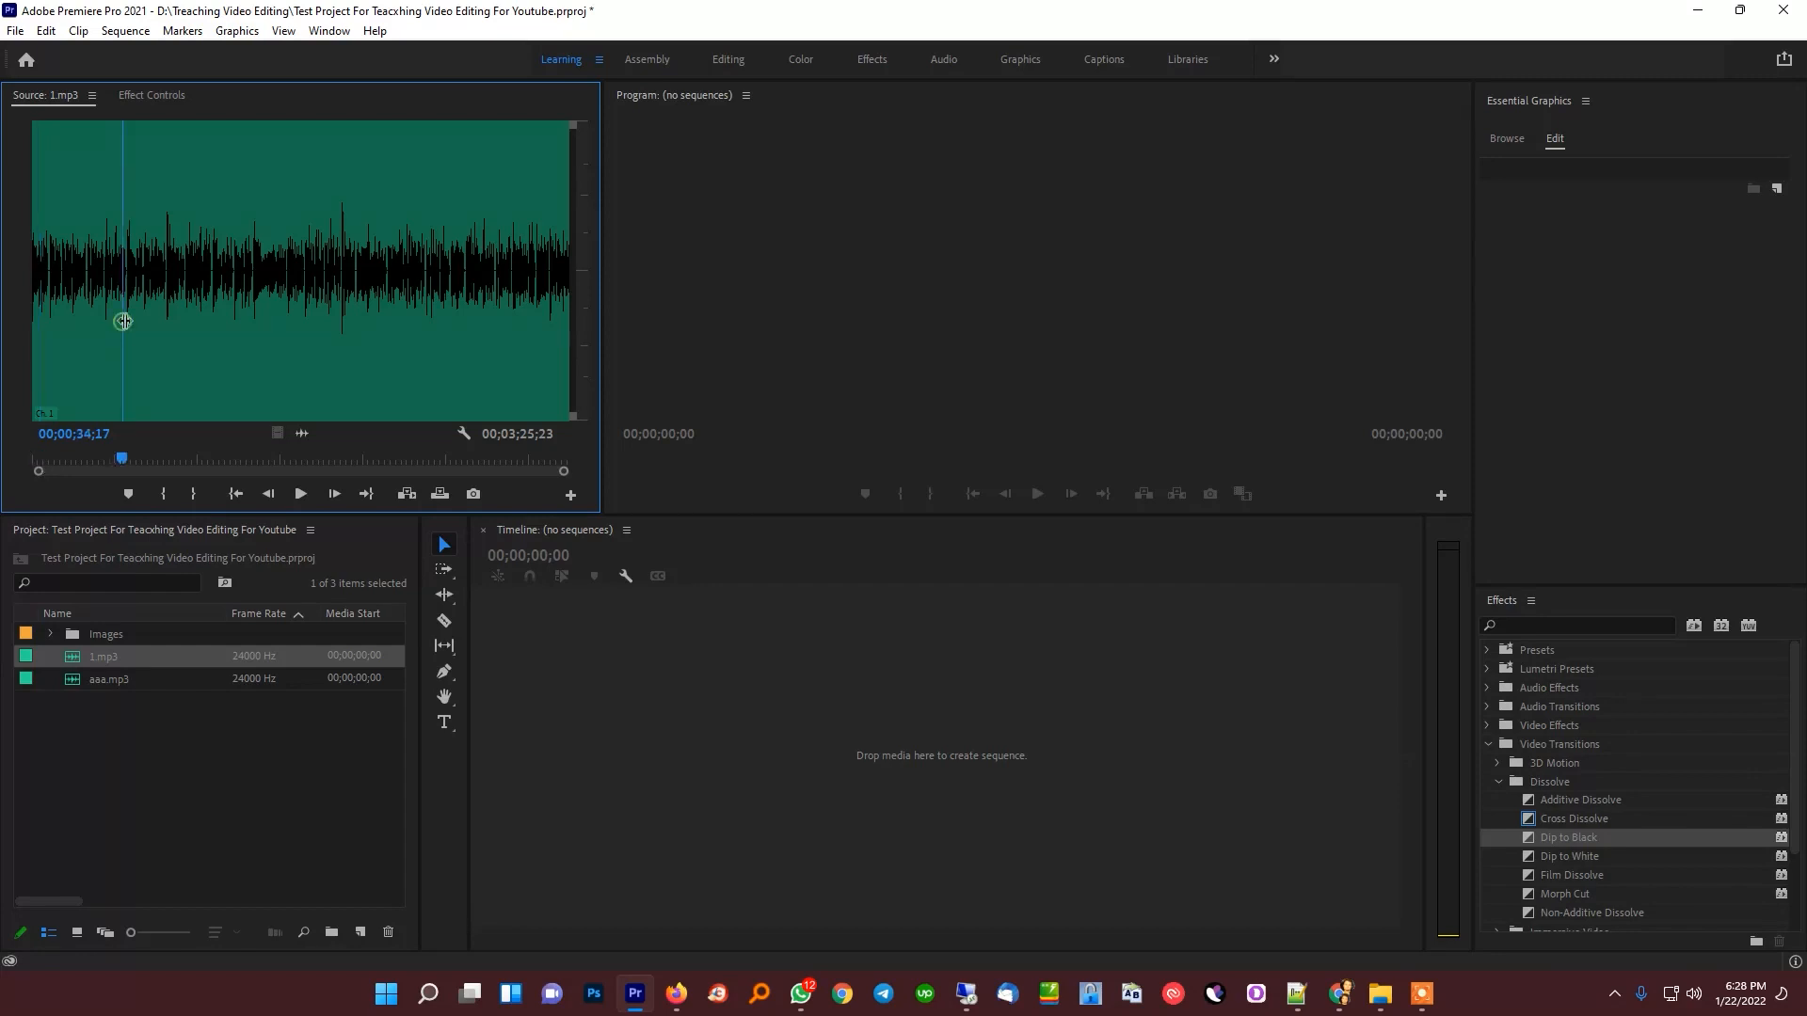
pyautogui.moveTo(118, 461); pyautogui.dragTo(11, 463)
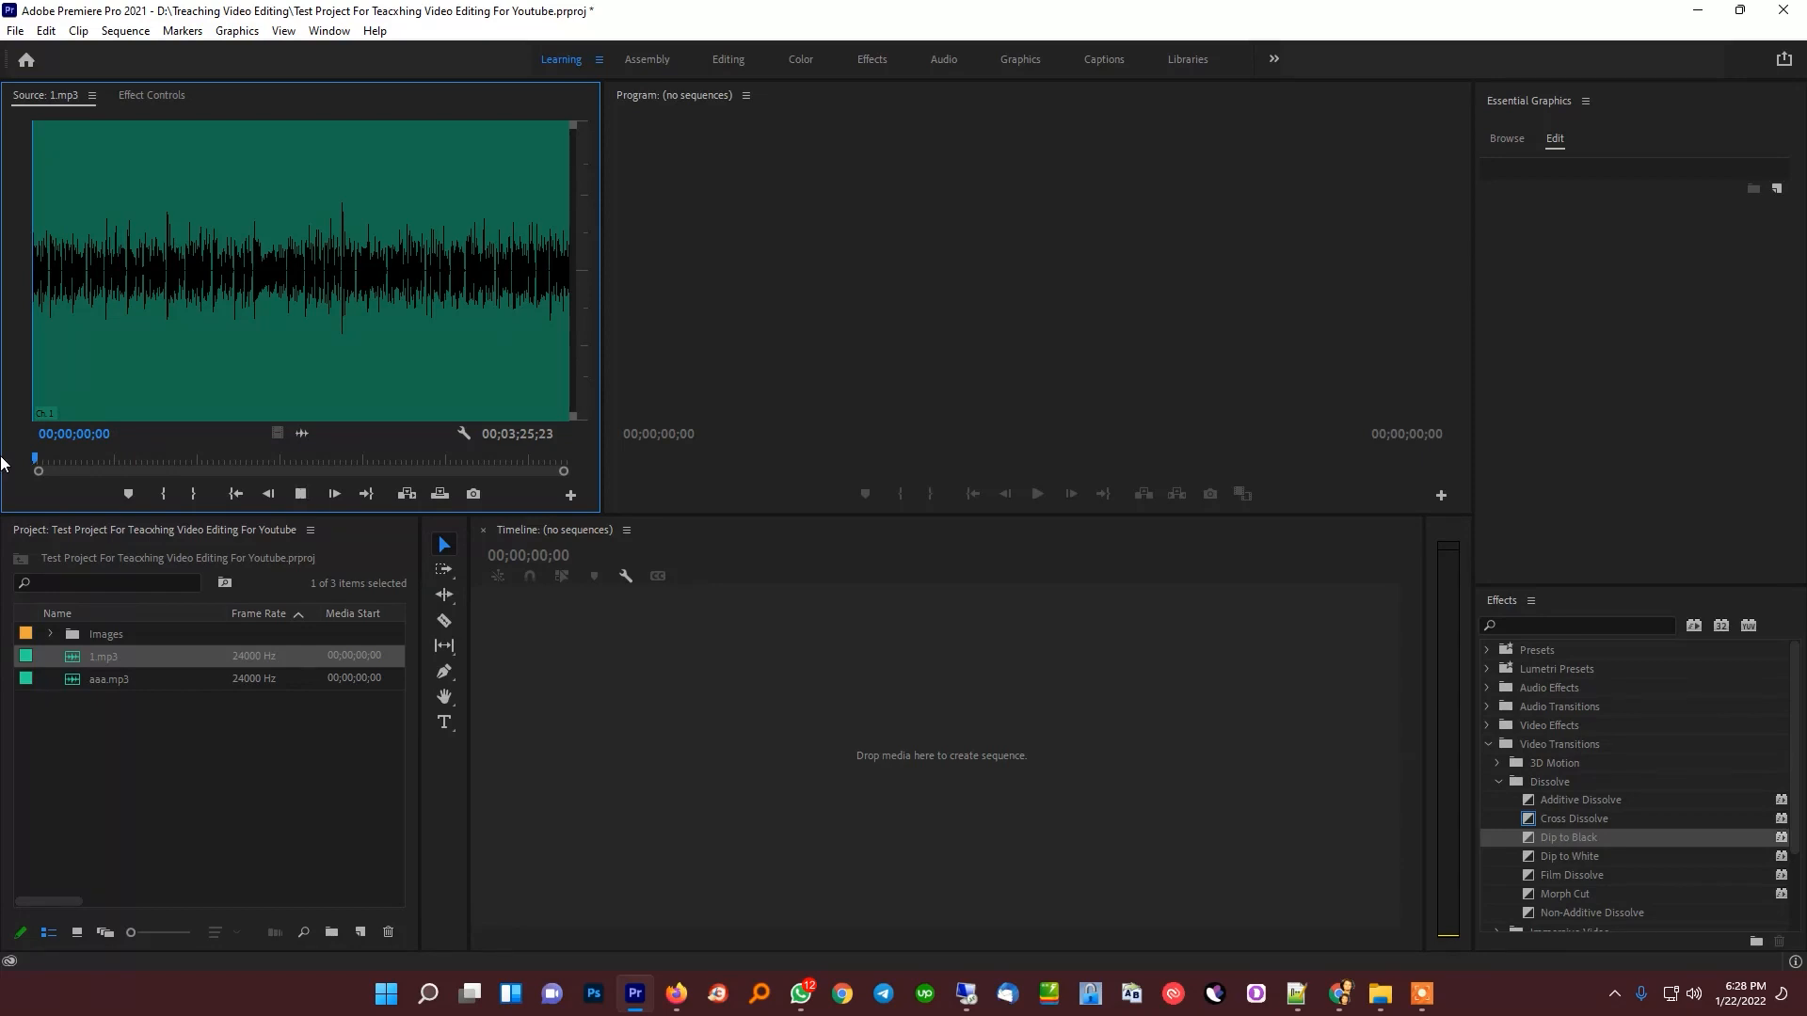
pyautogui.press('space')
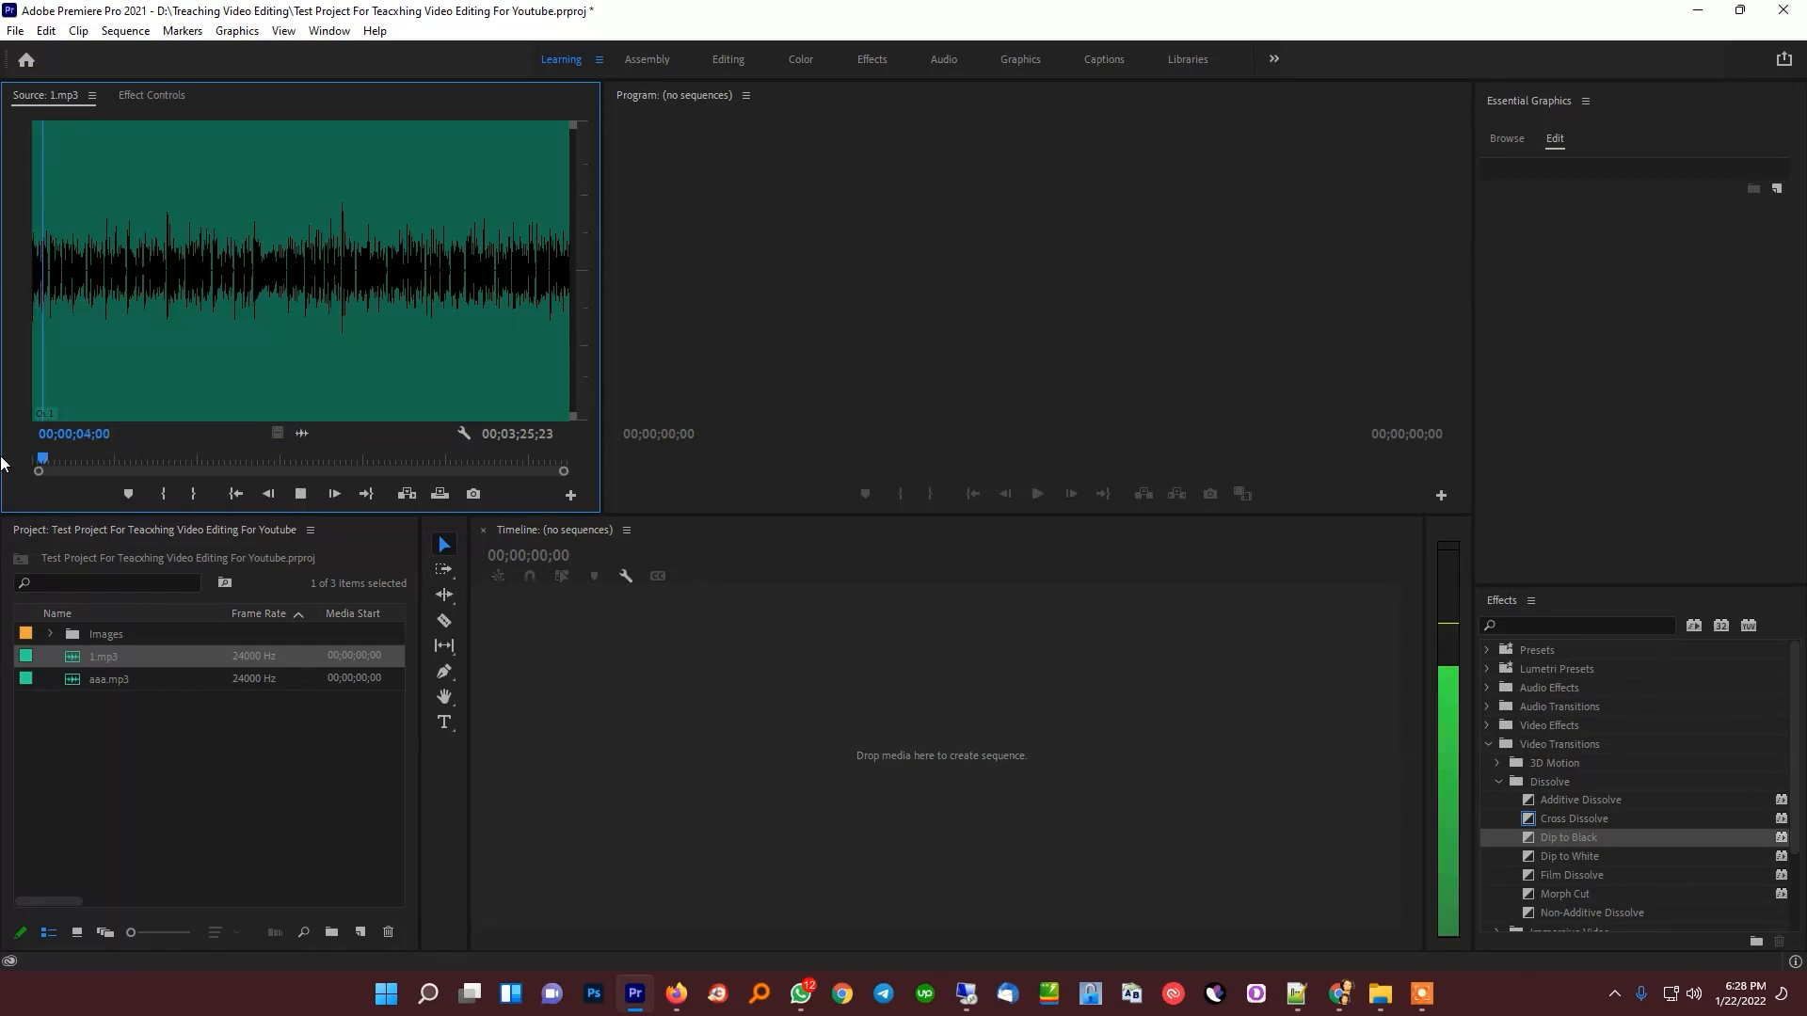
pyautogui.press('space')
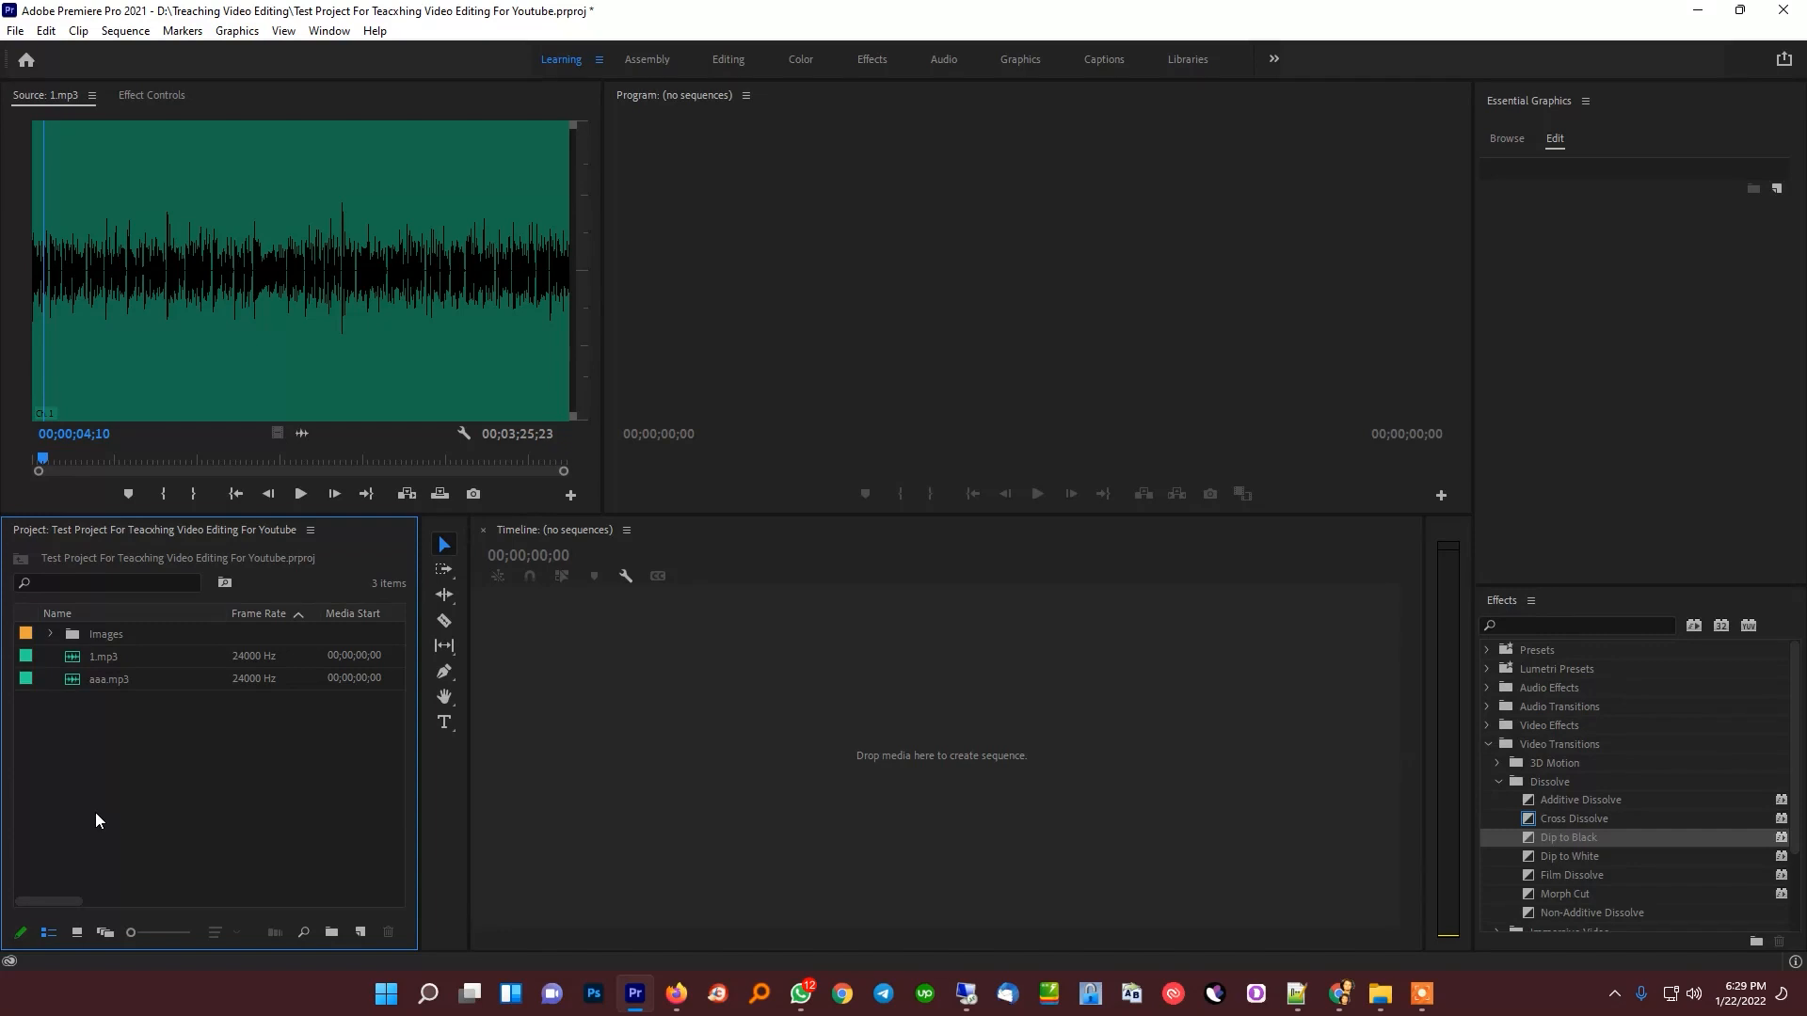
pyautogui.click(1423, 1005)
pyautogui.click(1223, 813)
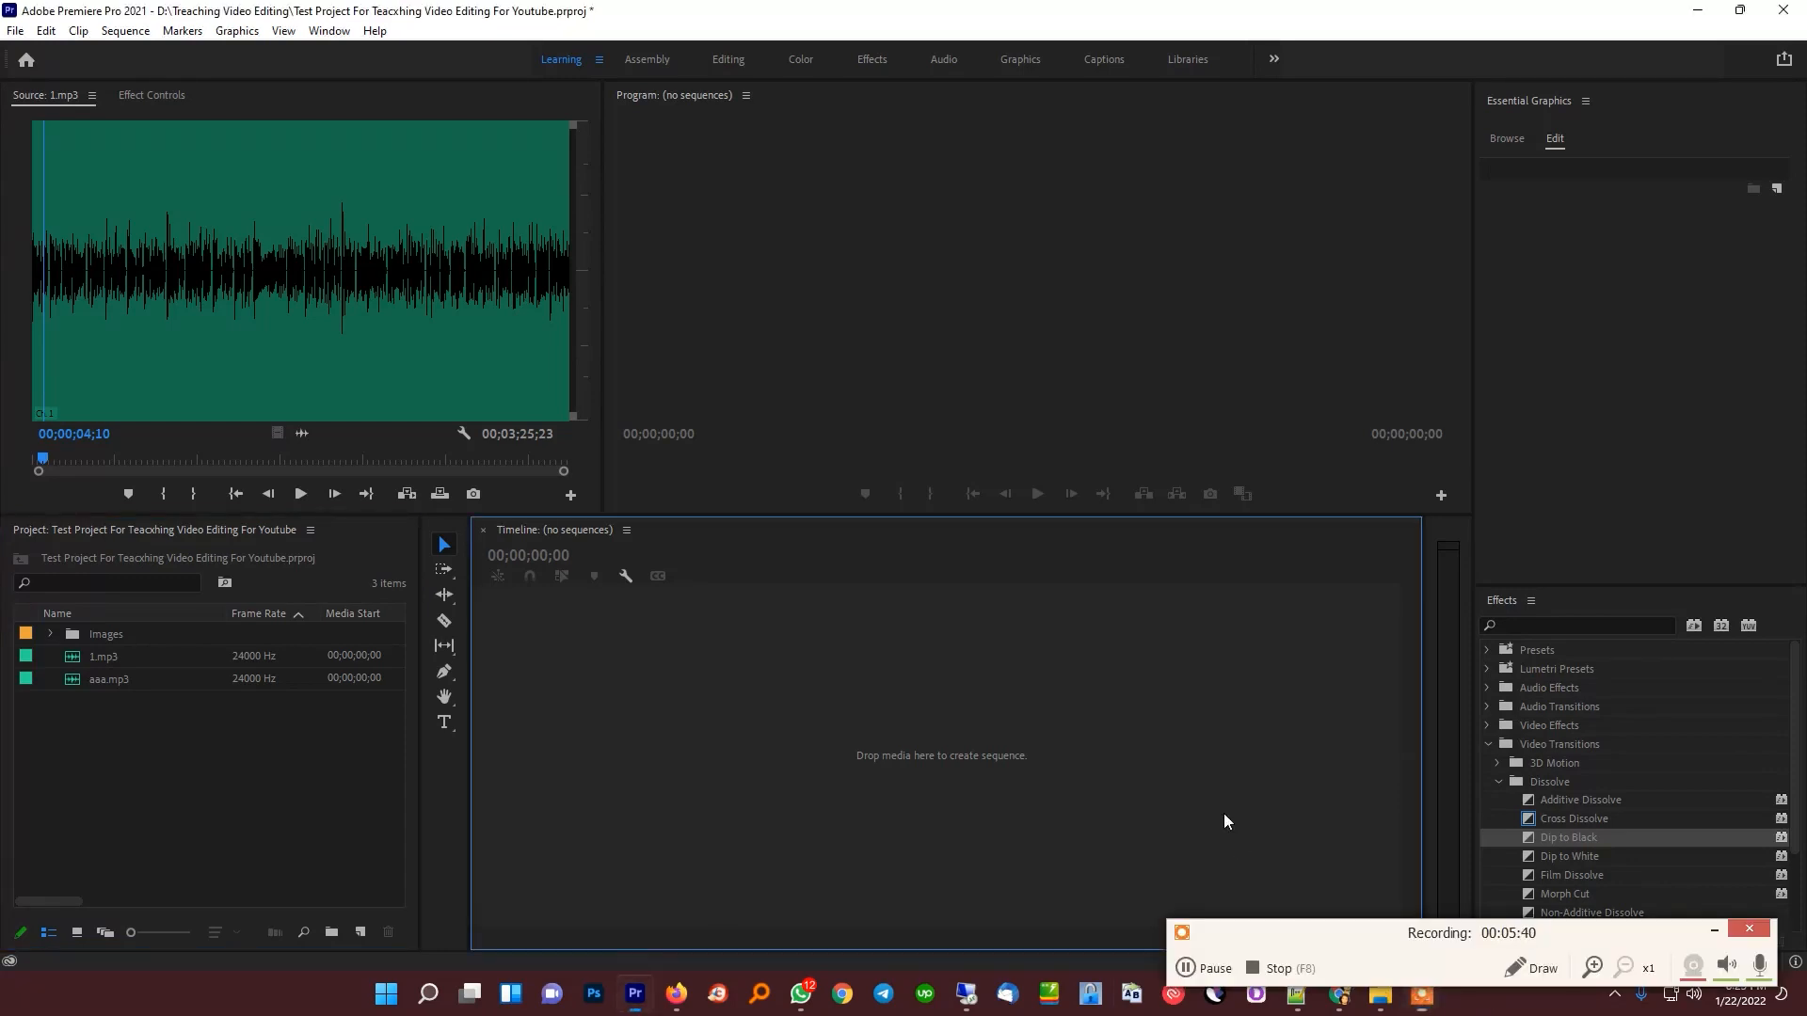
pyautogui.click(1713, 931)
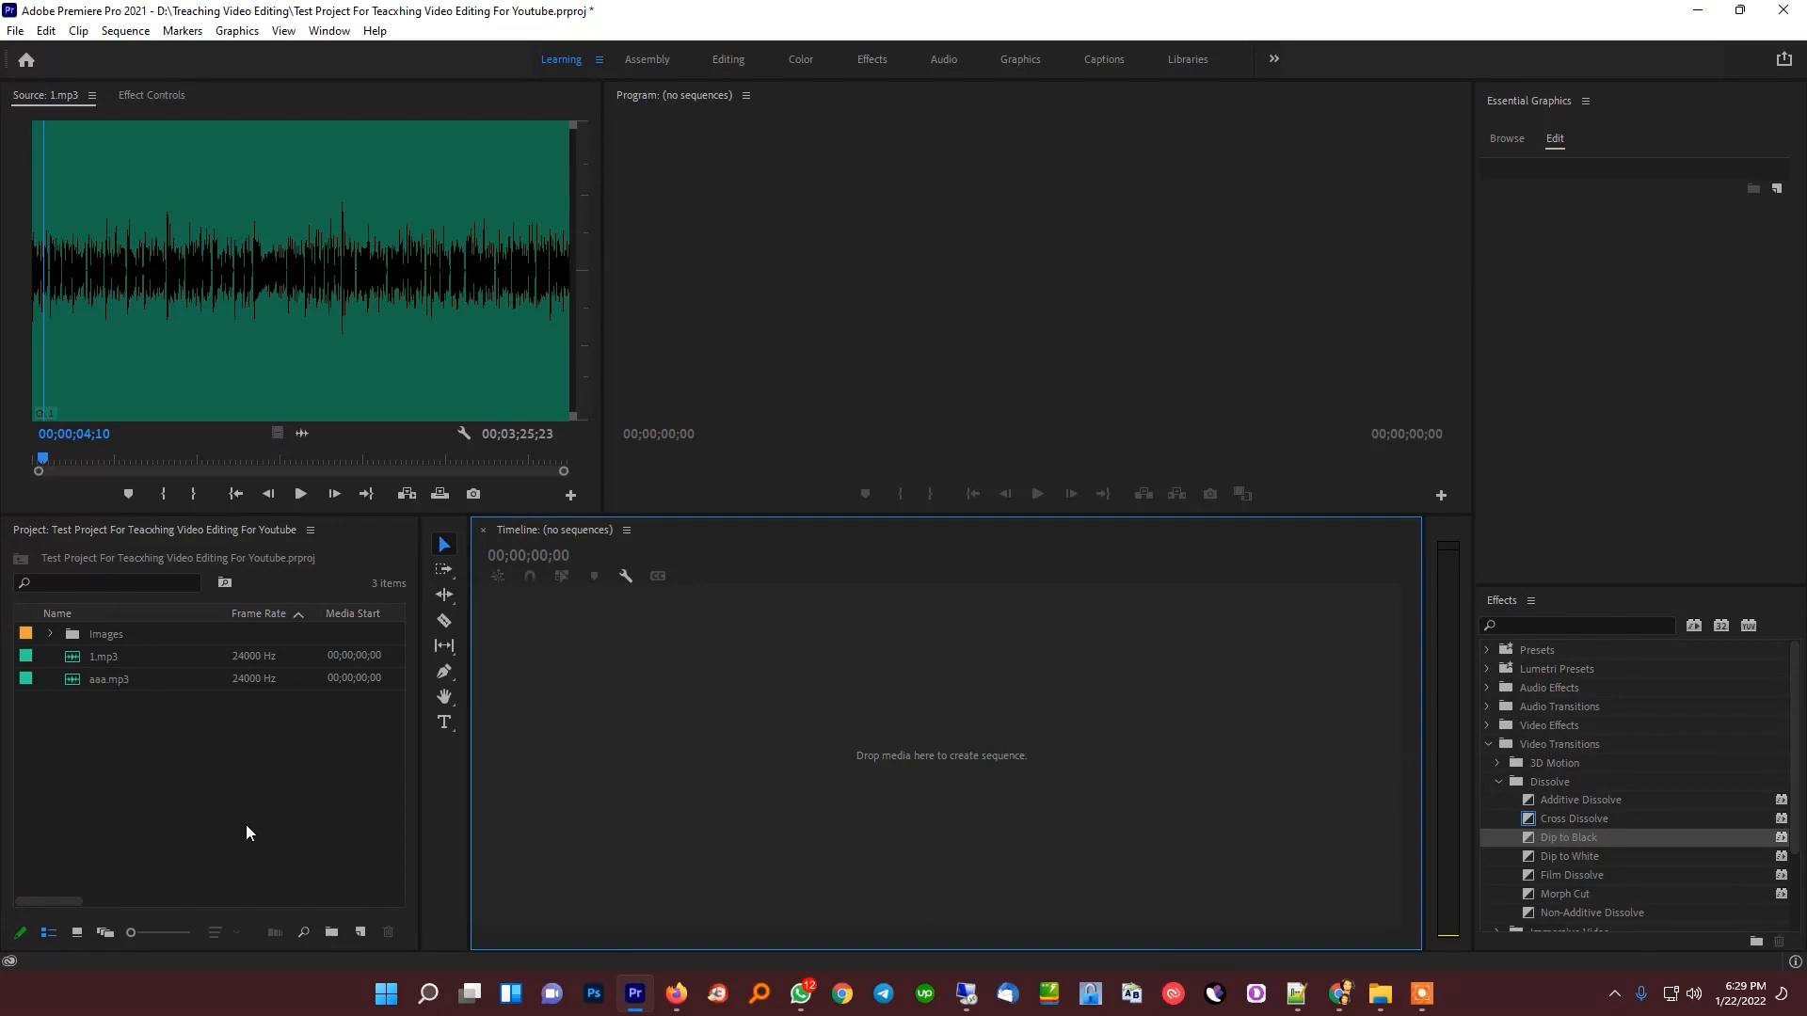
# Start a new sequence and set its editing mode to Custom with a timebase of 29.97 frames/second
pyautogui.rightClick(150, 805)
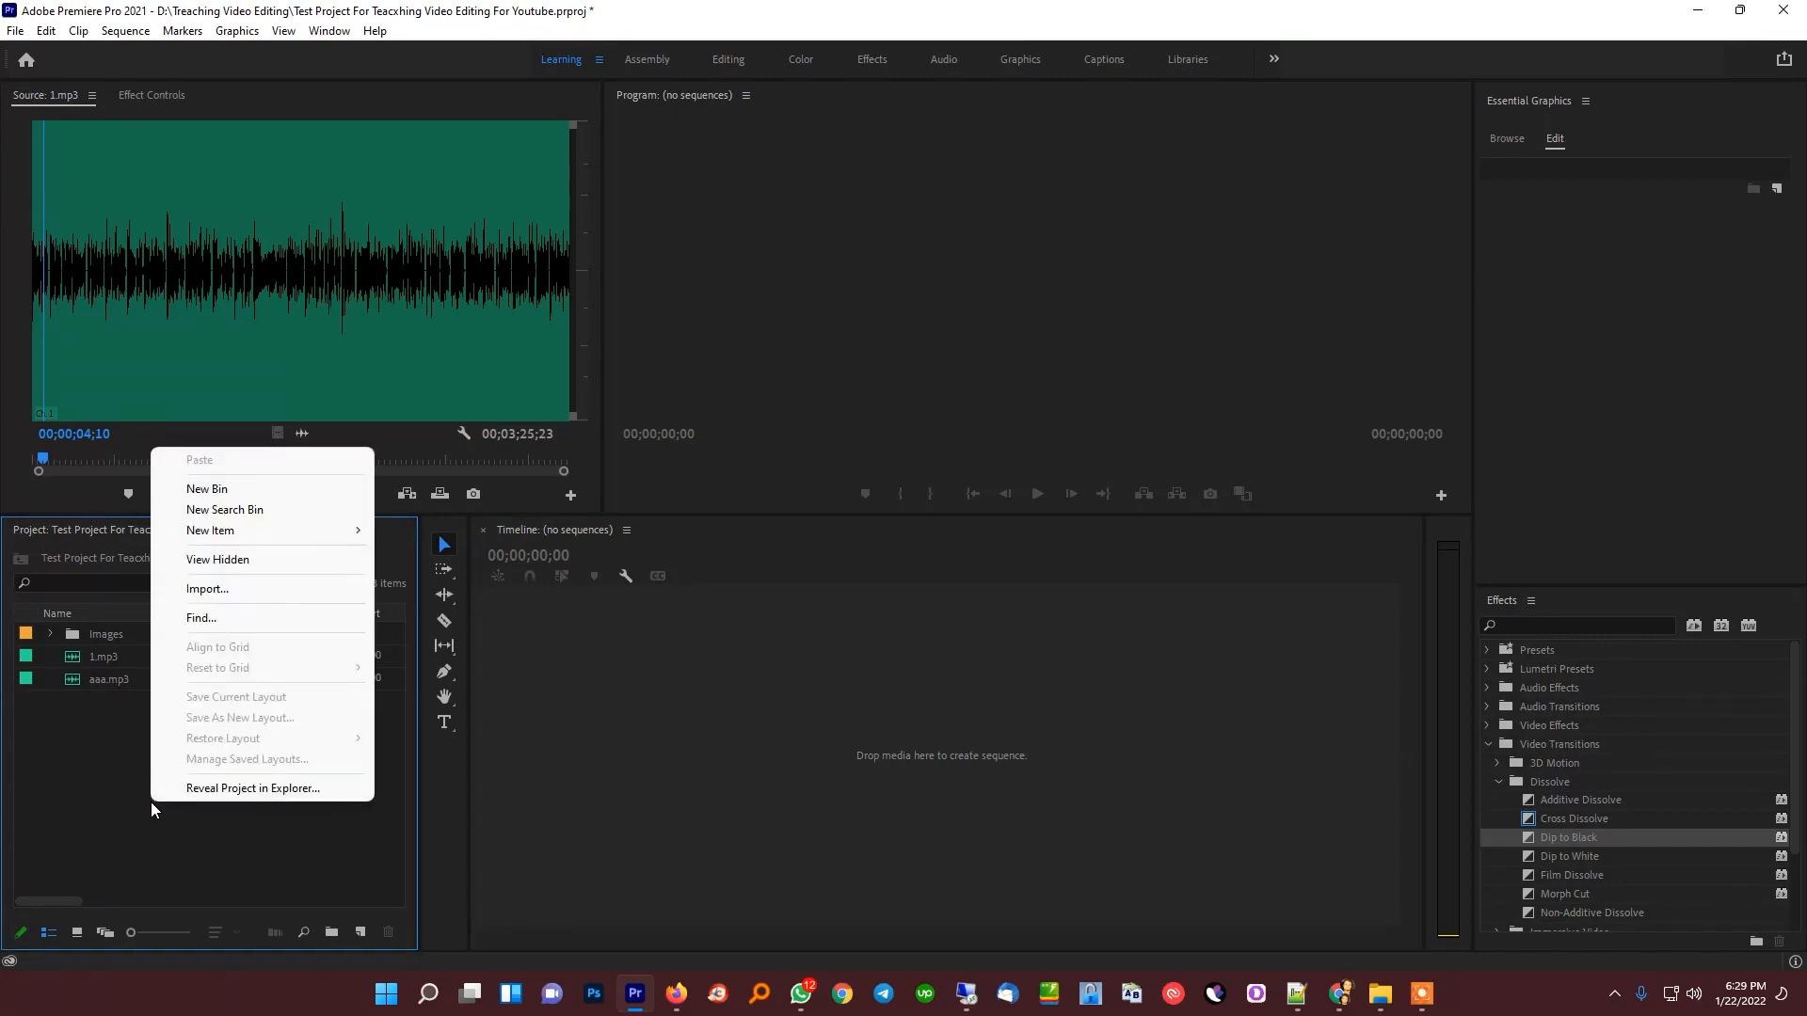
pyautogui.moveTo(299, 540)
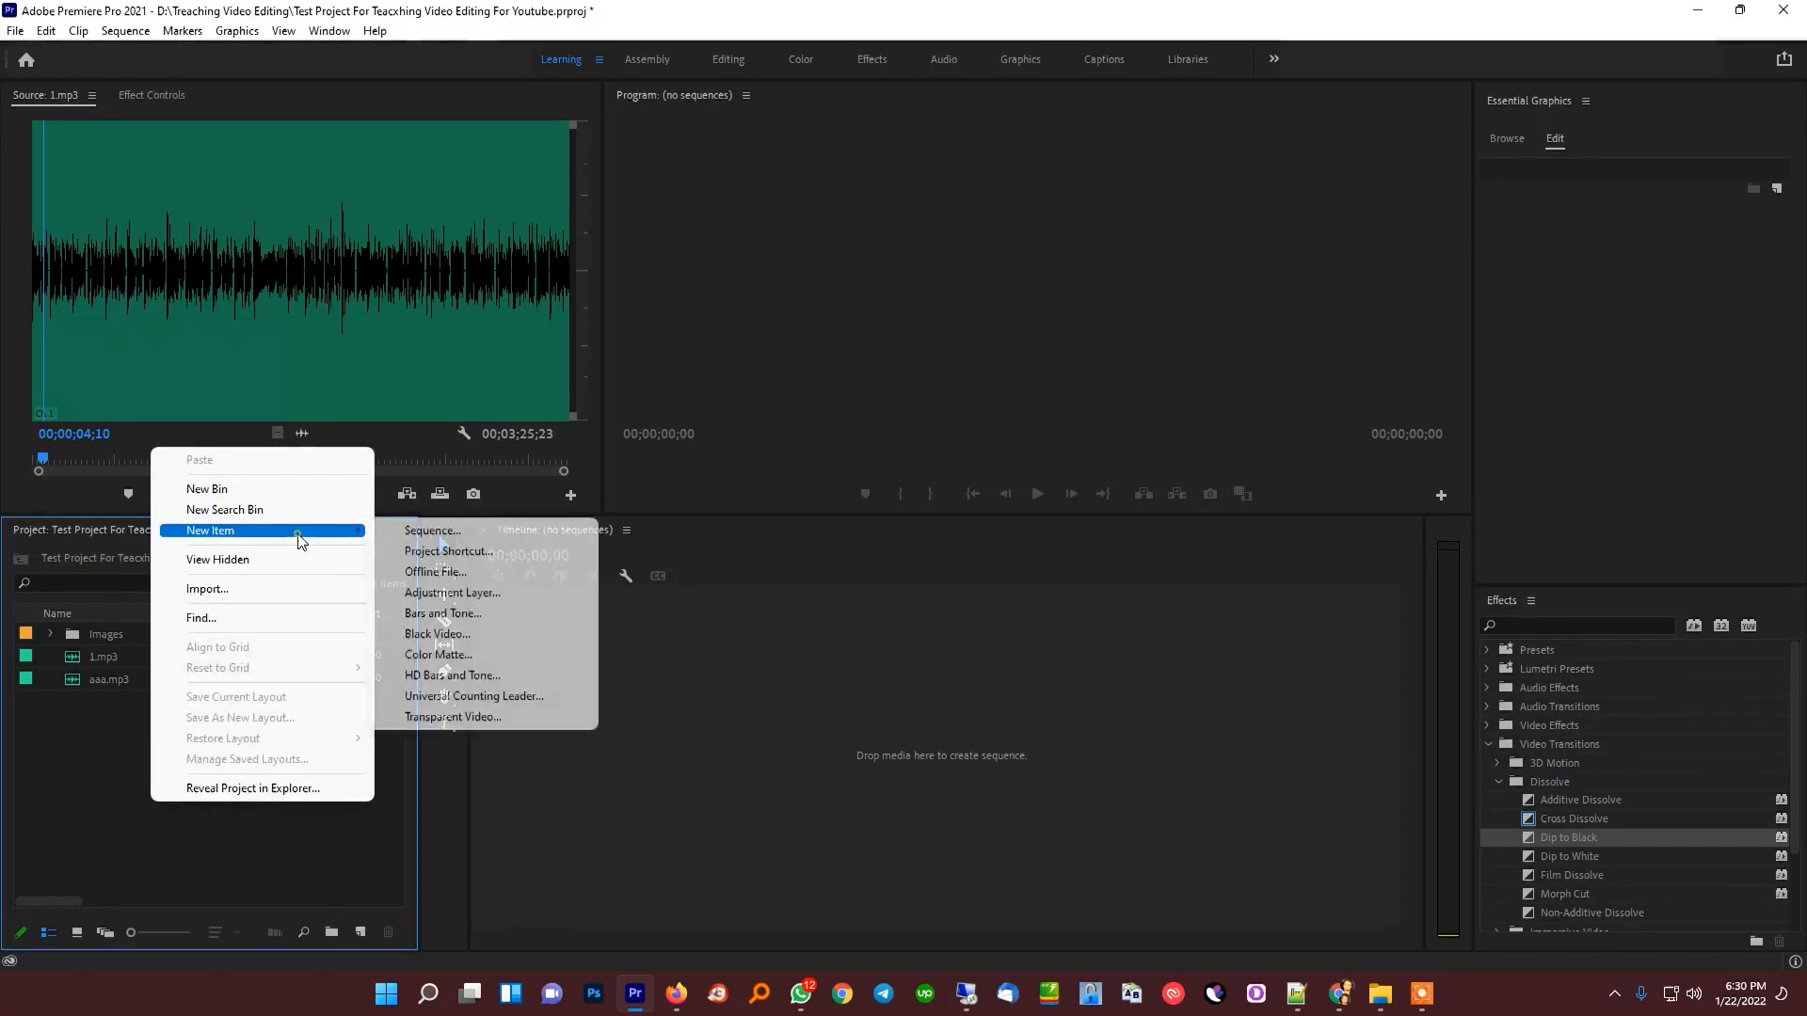
pyautogui.click(431, 534)
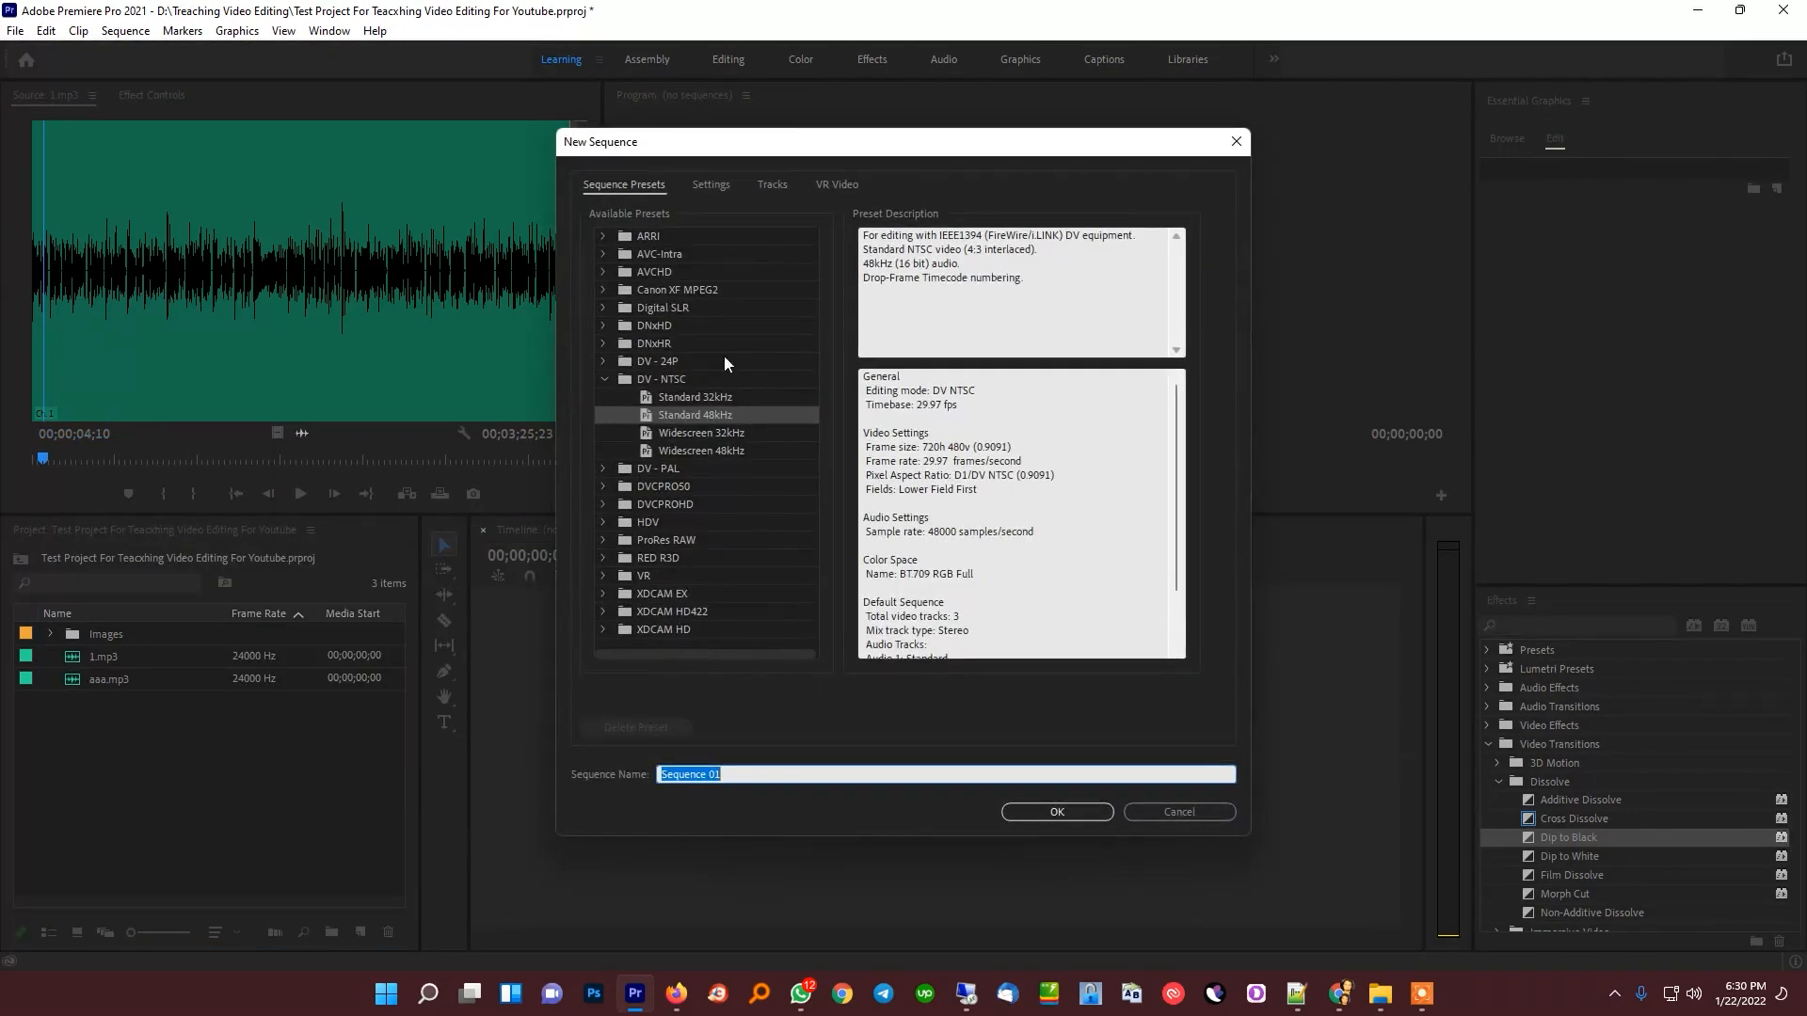
pyautogui.click(704, 184)
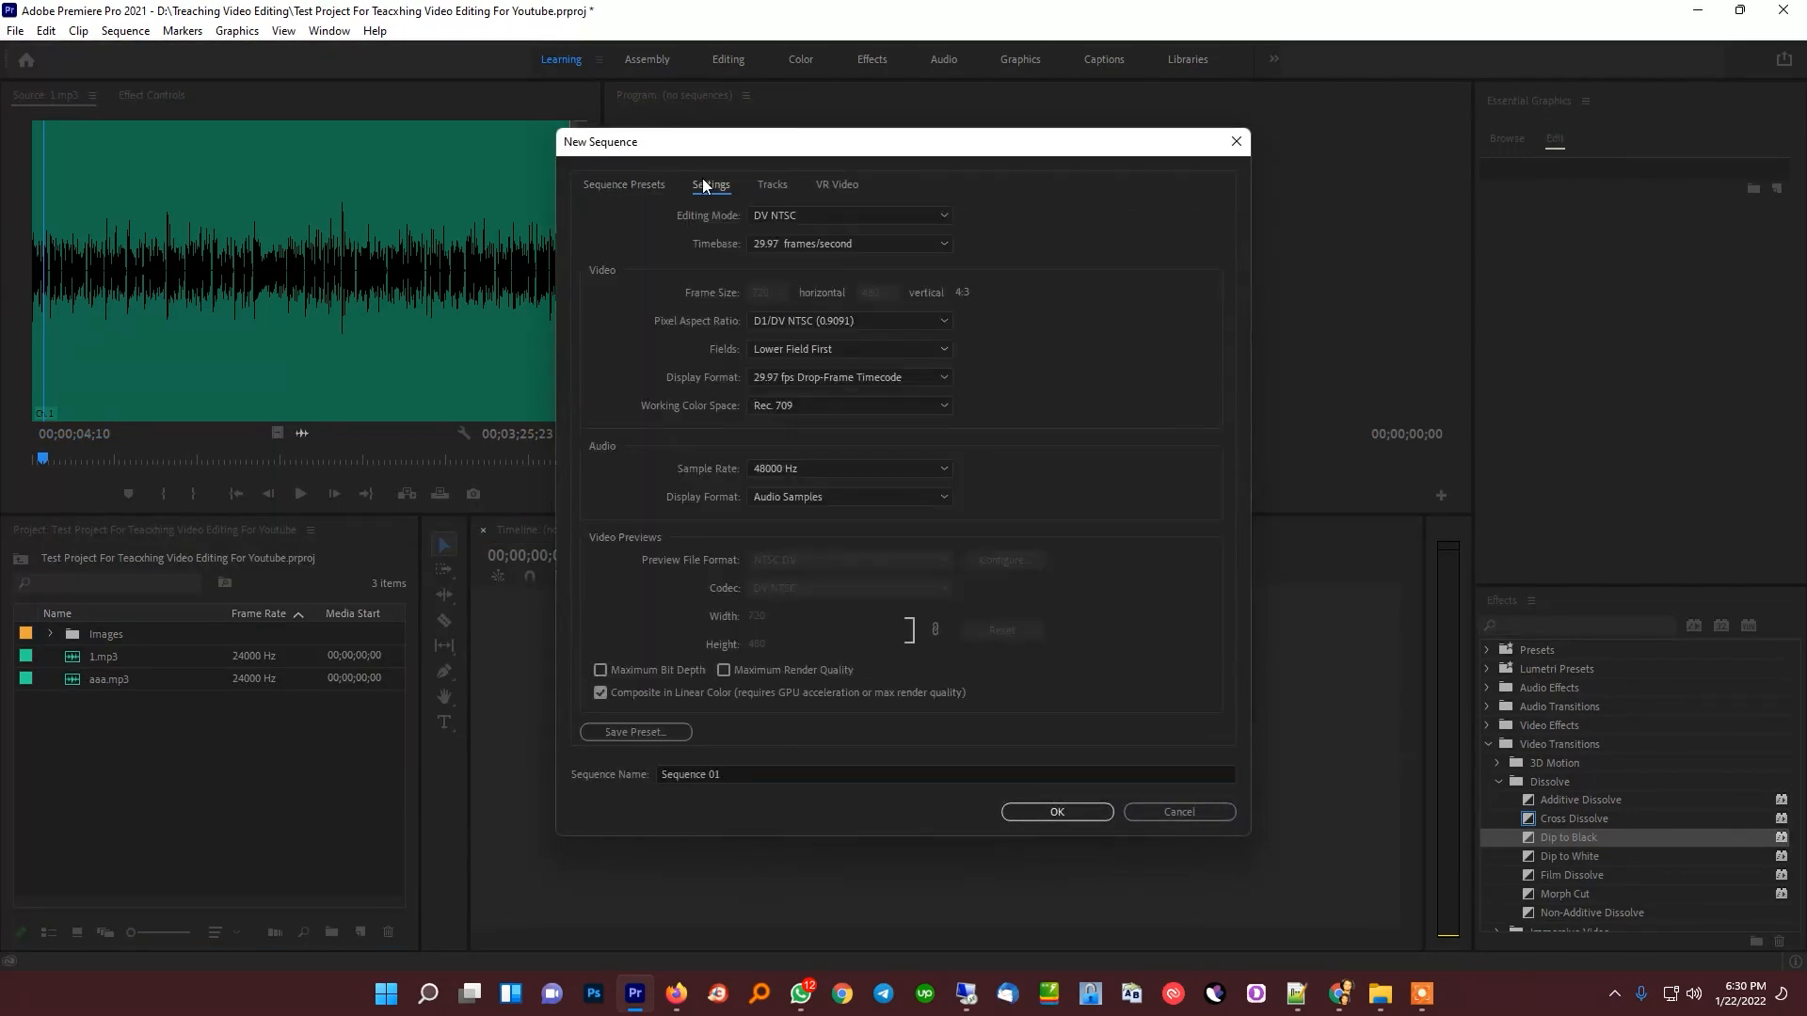
pyautogui.click(817, 216)
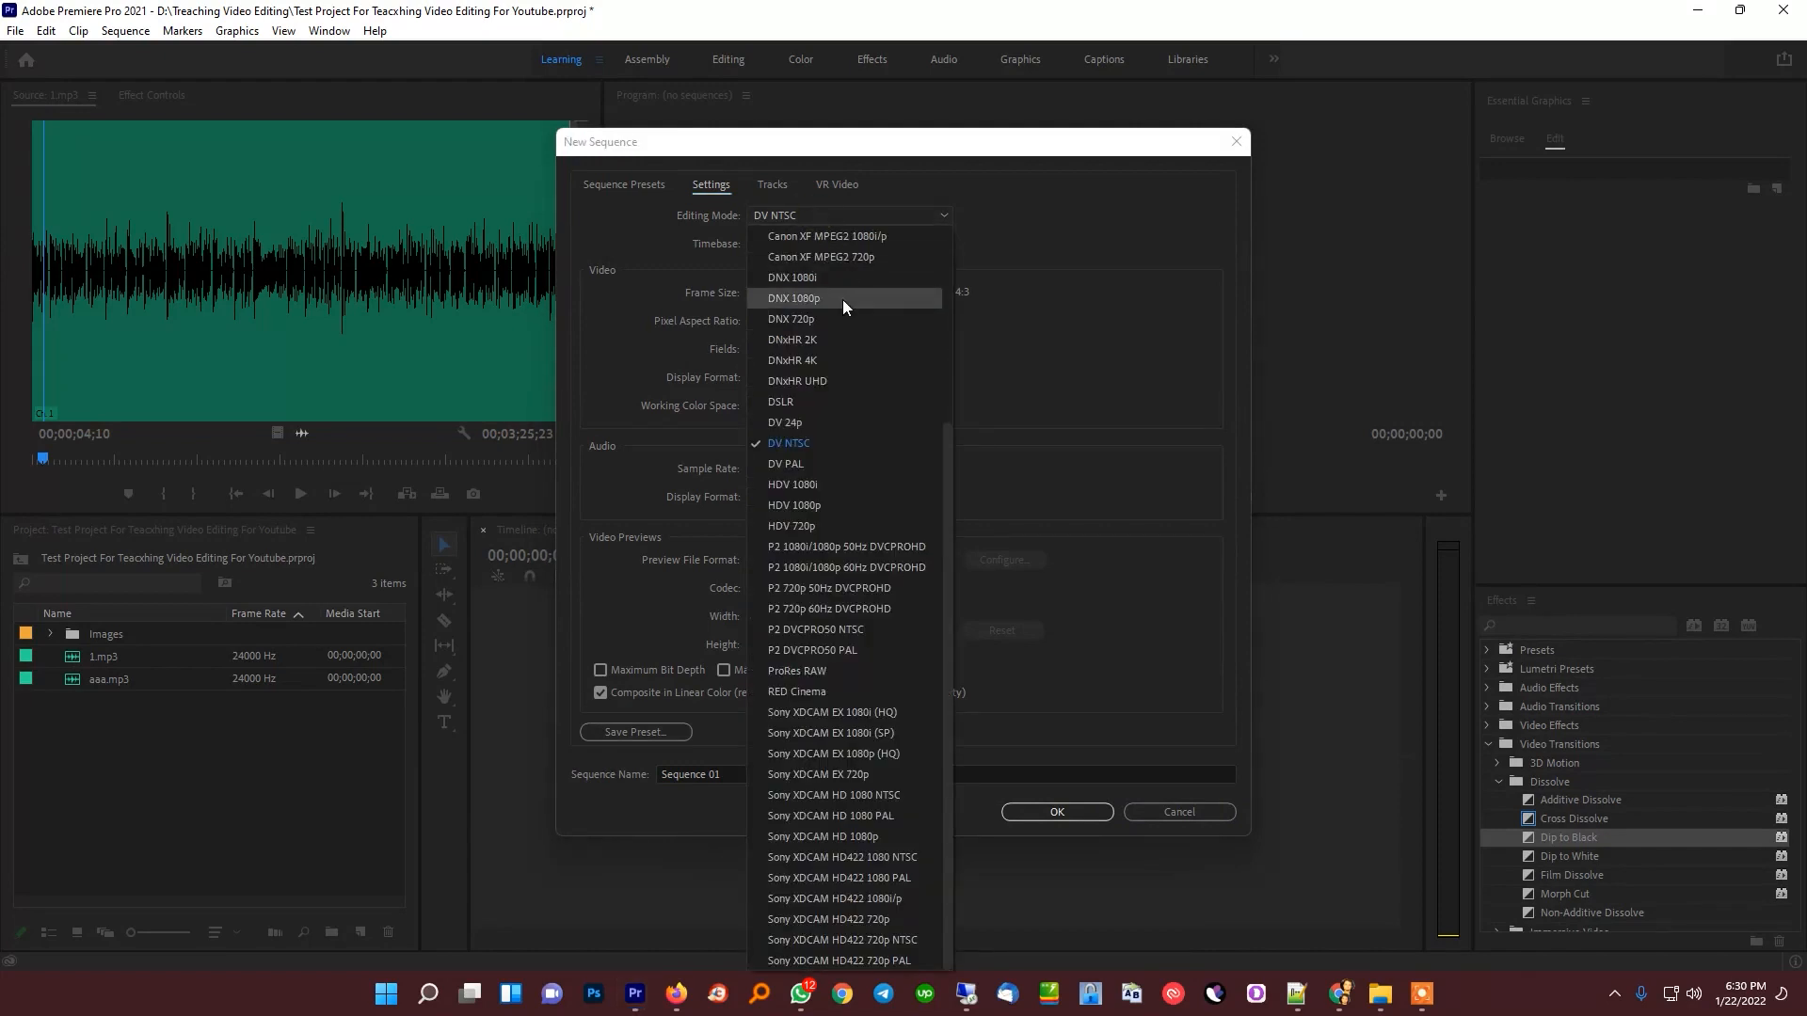
pyautogui.scroll(5, 843, 299)
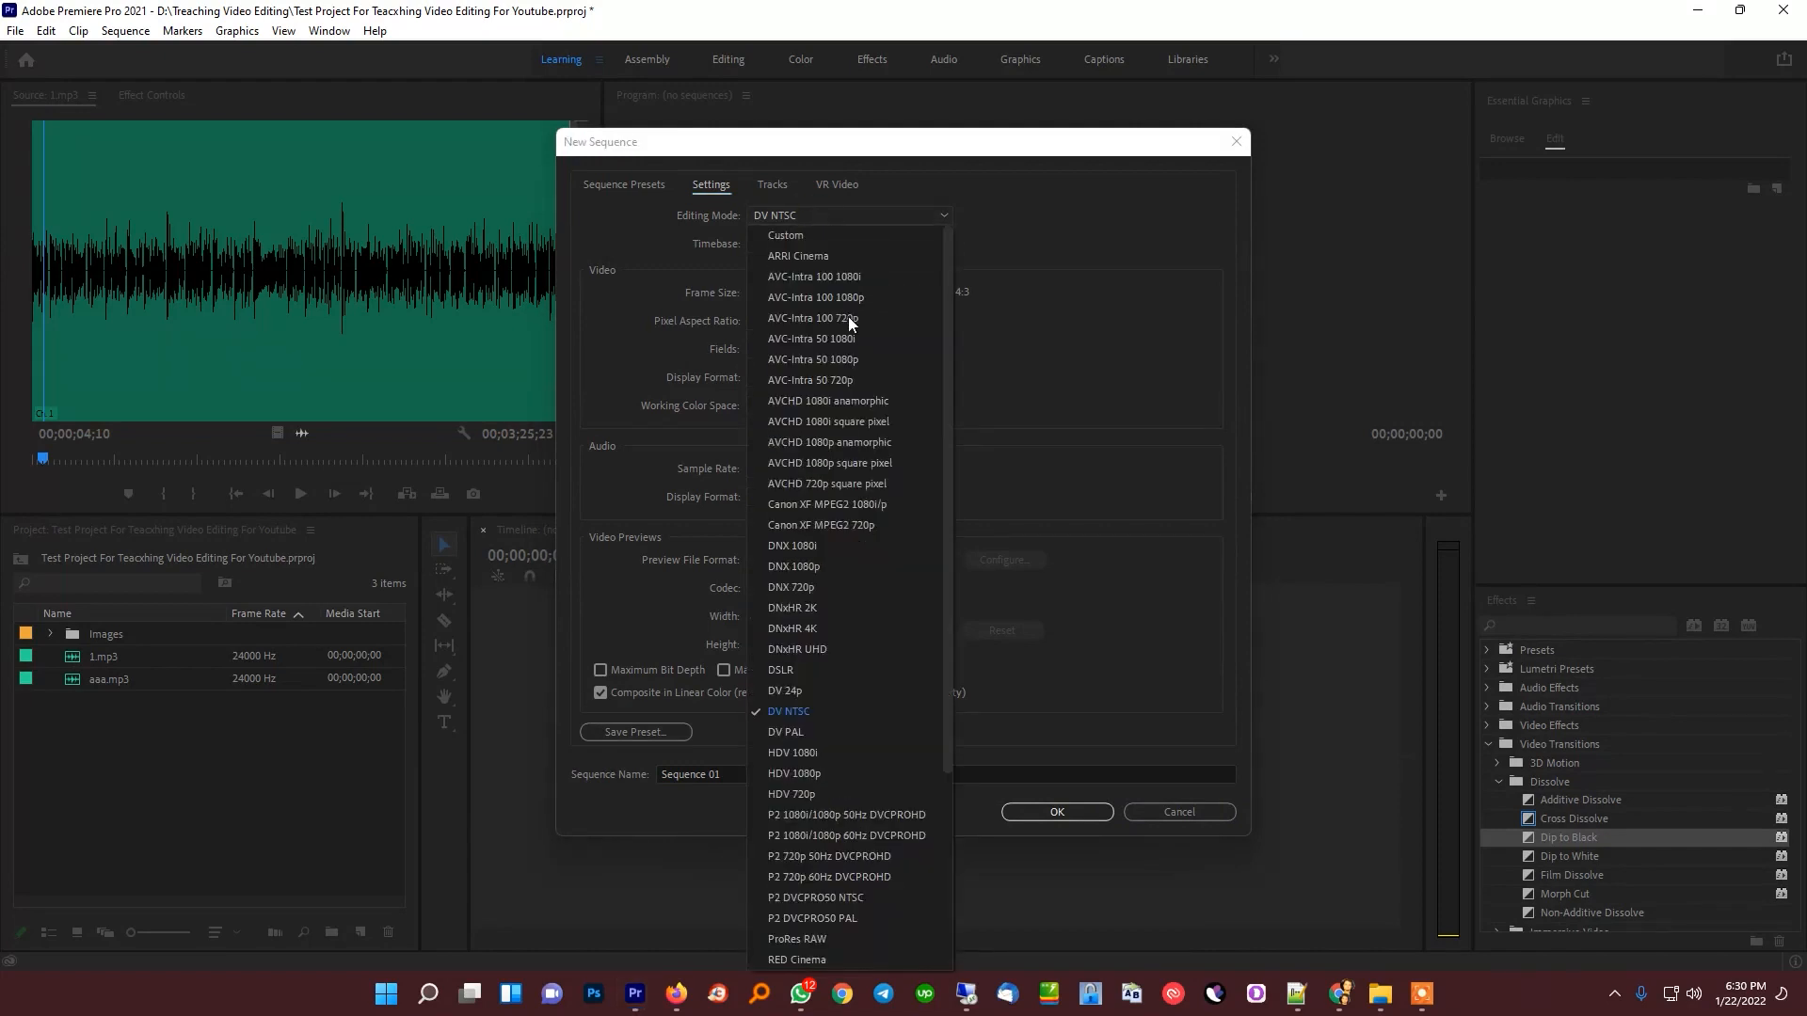
pyautogui.click(823, 234)
pyautogui.click(818, 244)
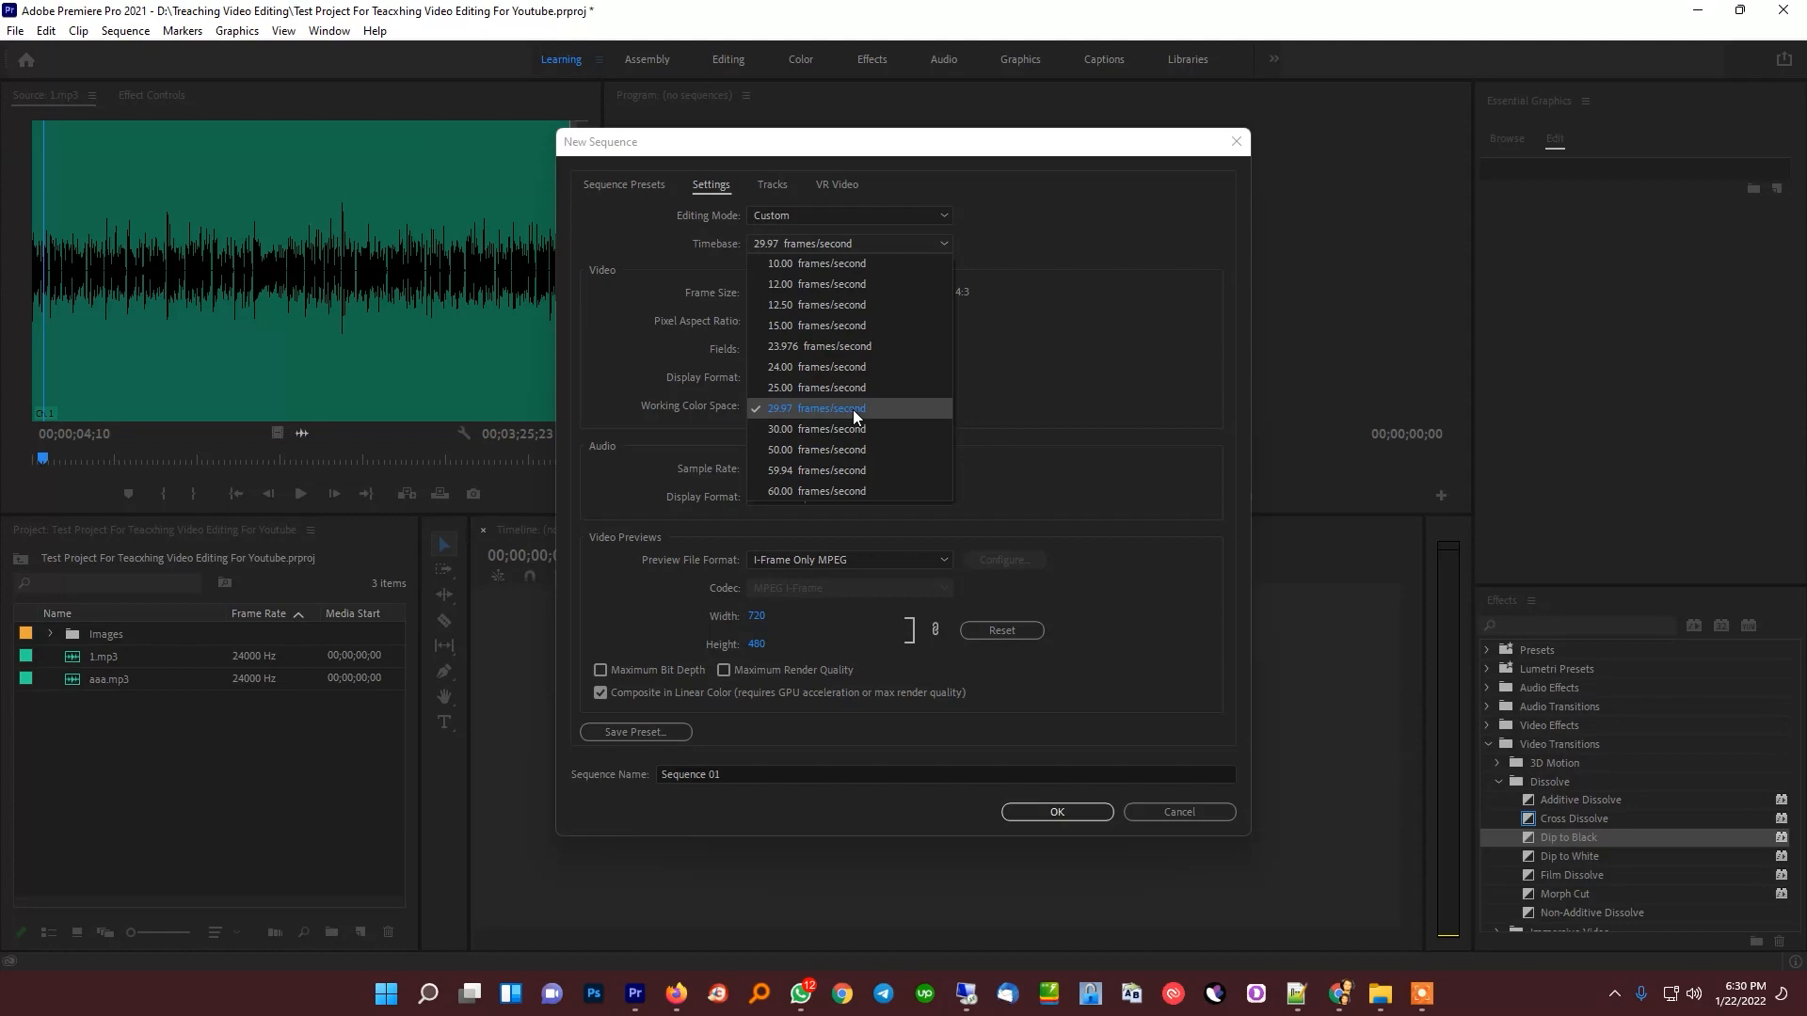
pyautogui.click(855, 410)
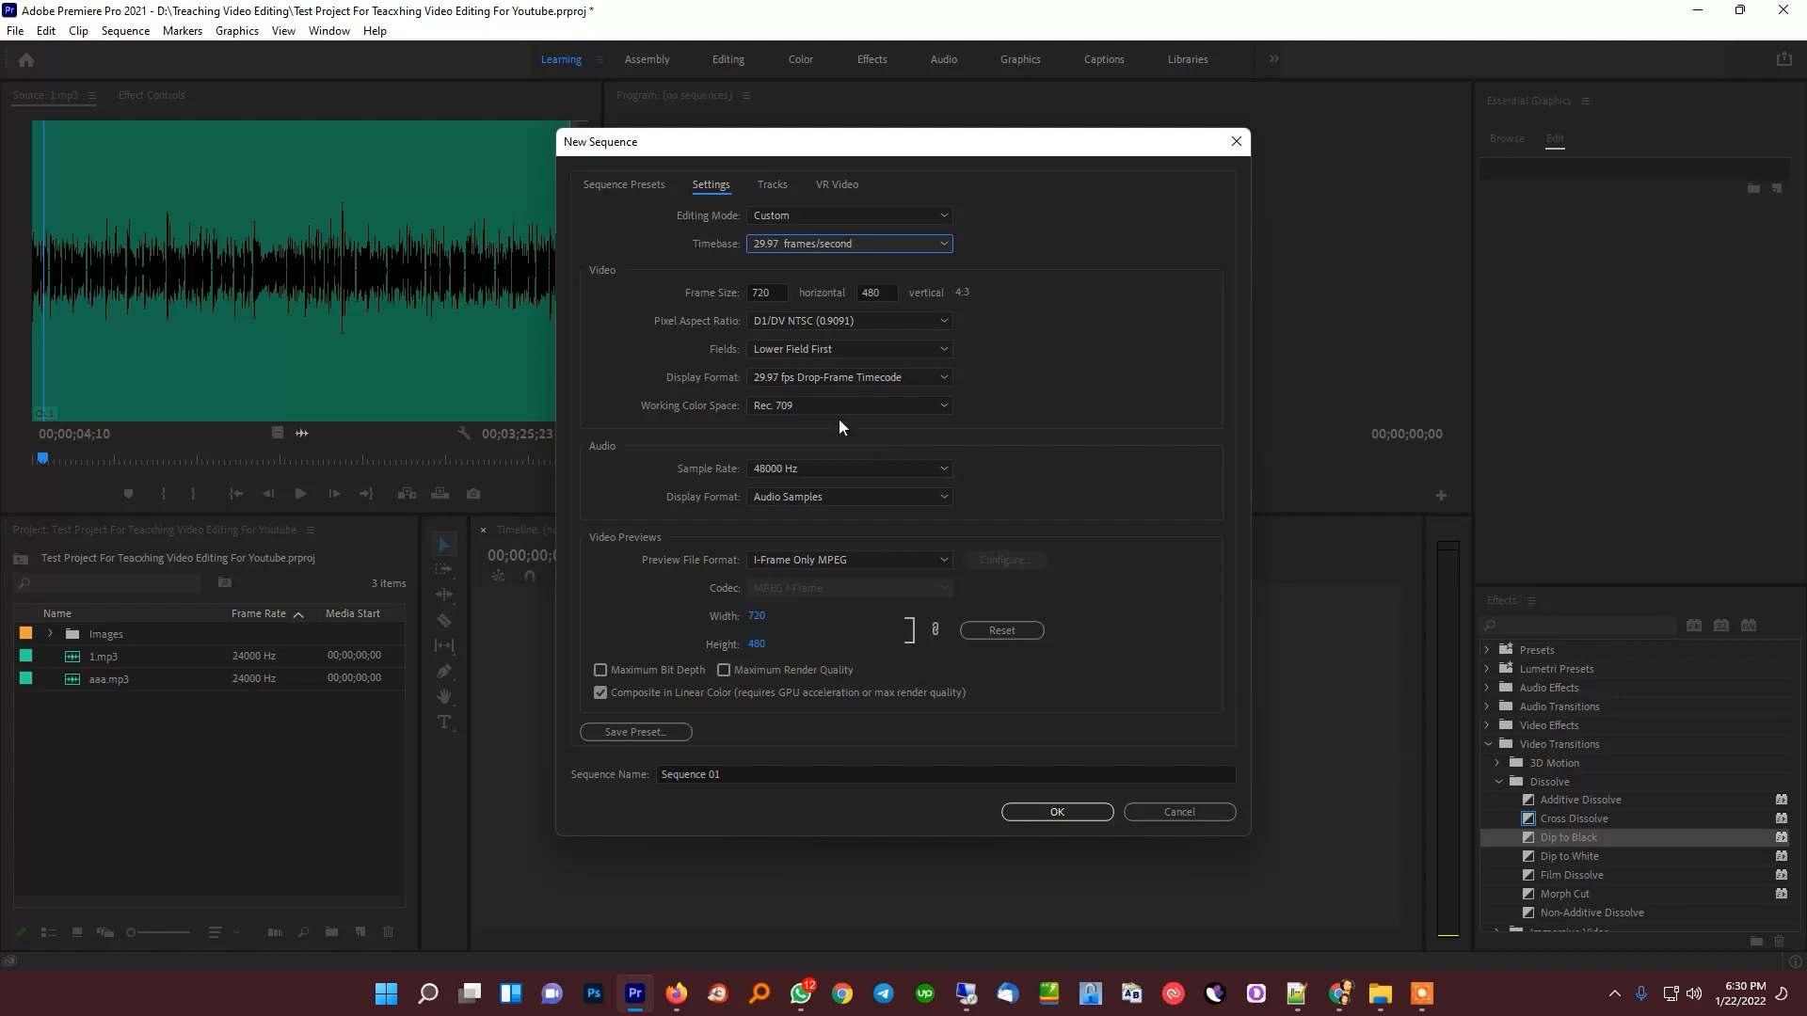
# Set the new sequence's frame size to 1920 horizontal by 1080 vertical
pyautogui.click(762, 292)
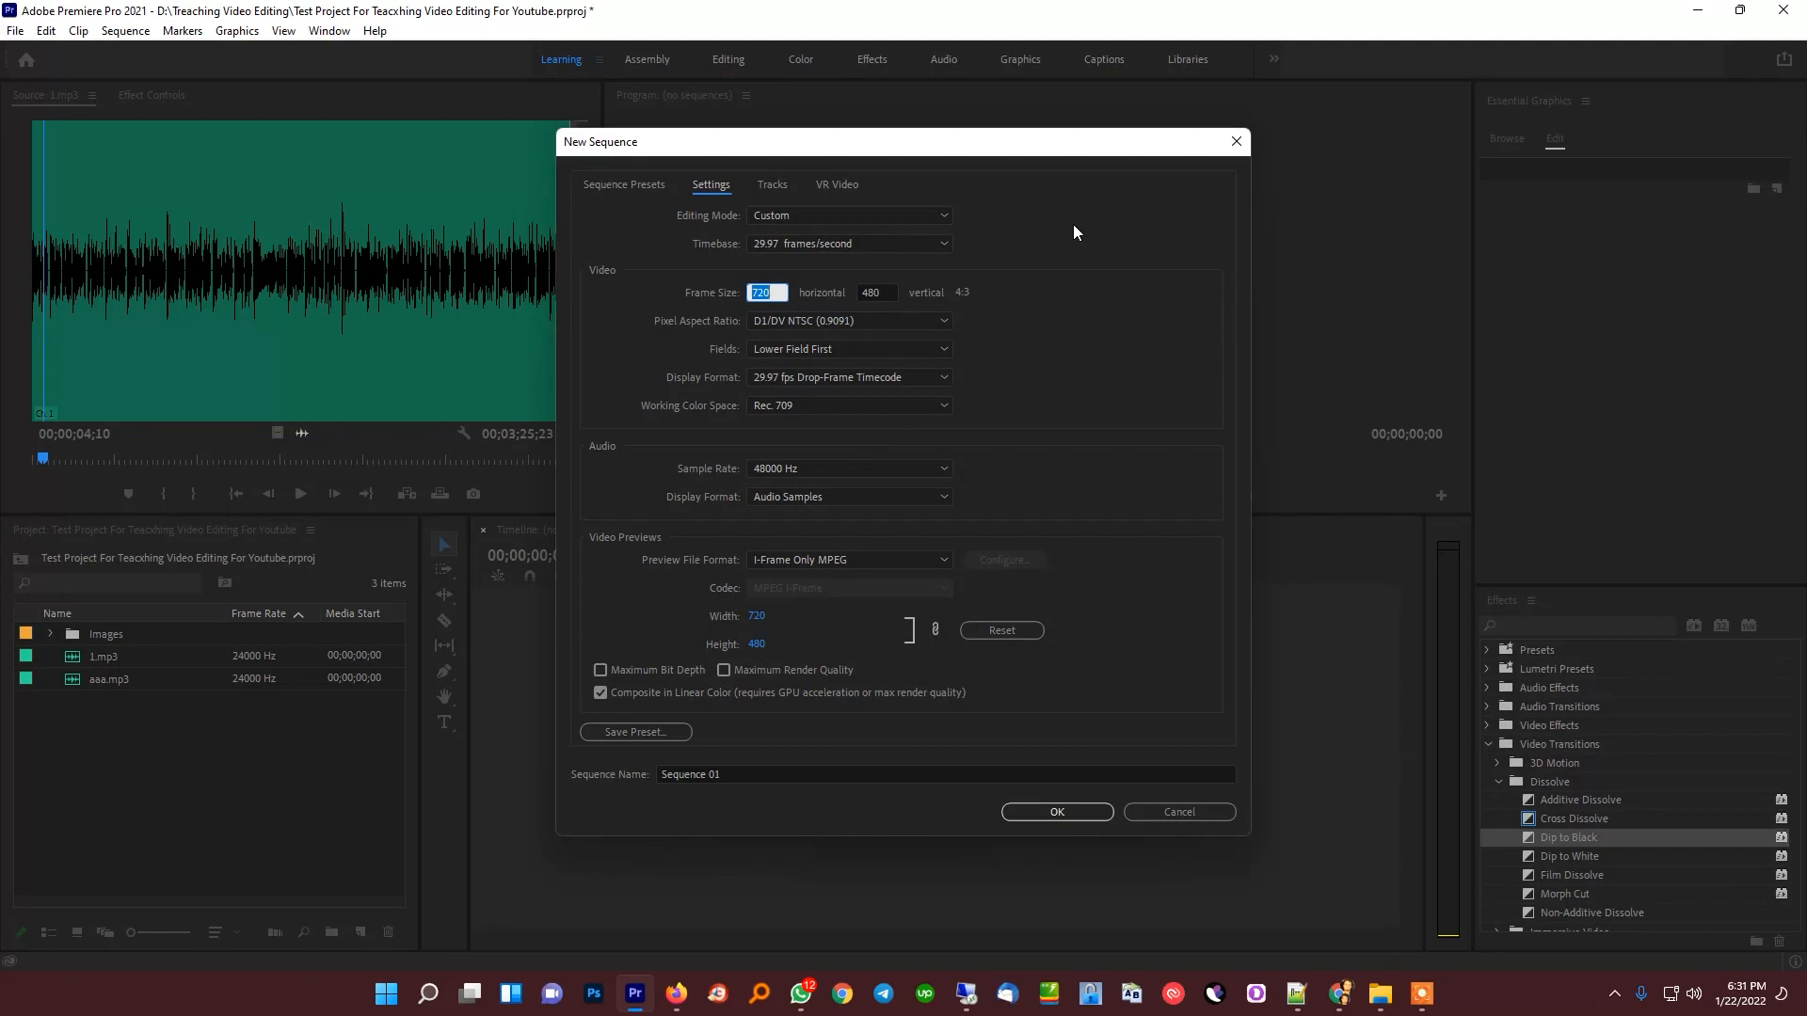
pyautogui.write('192')
pyautogui.click(868, 293)
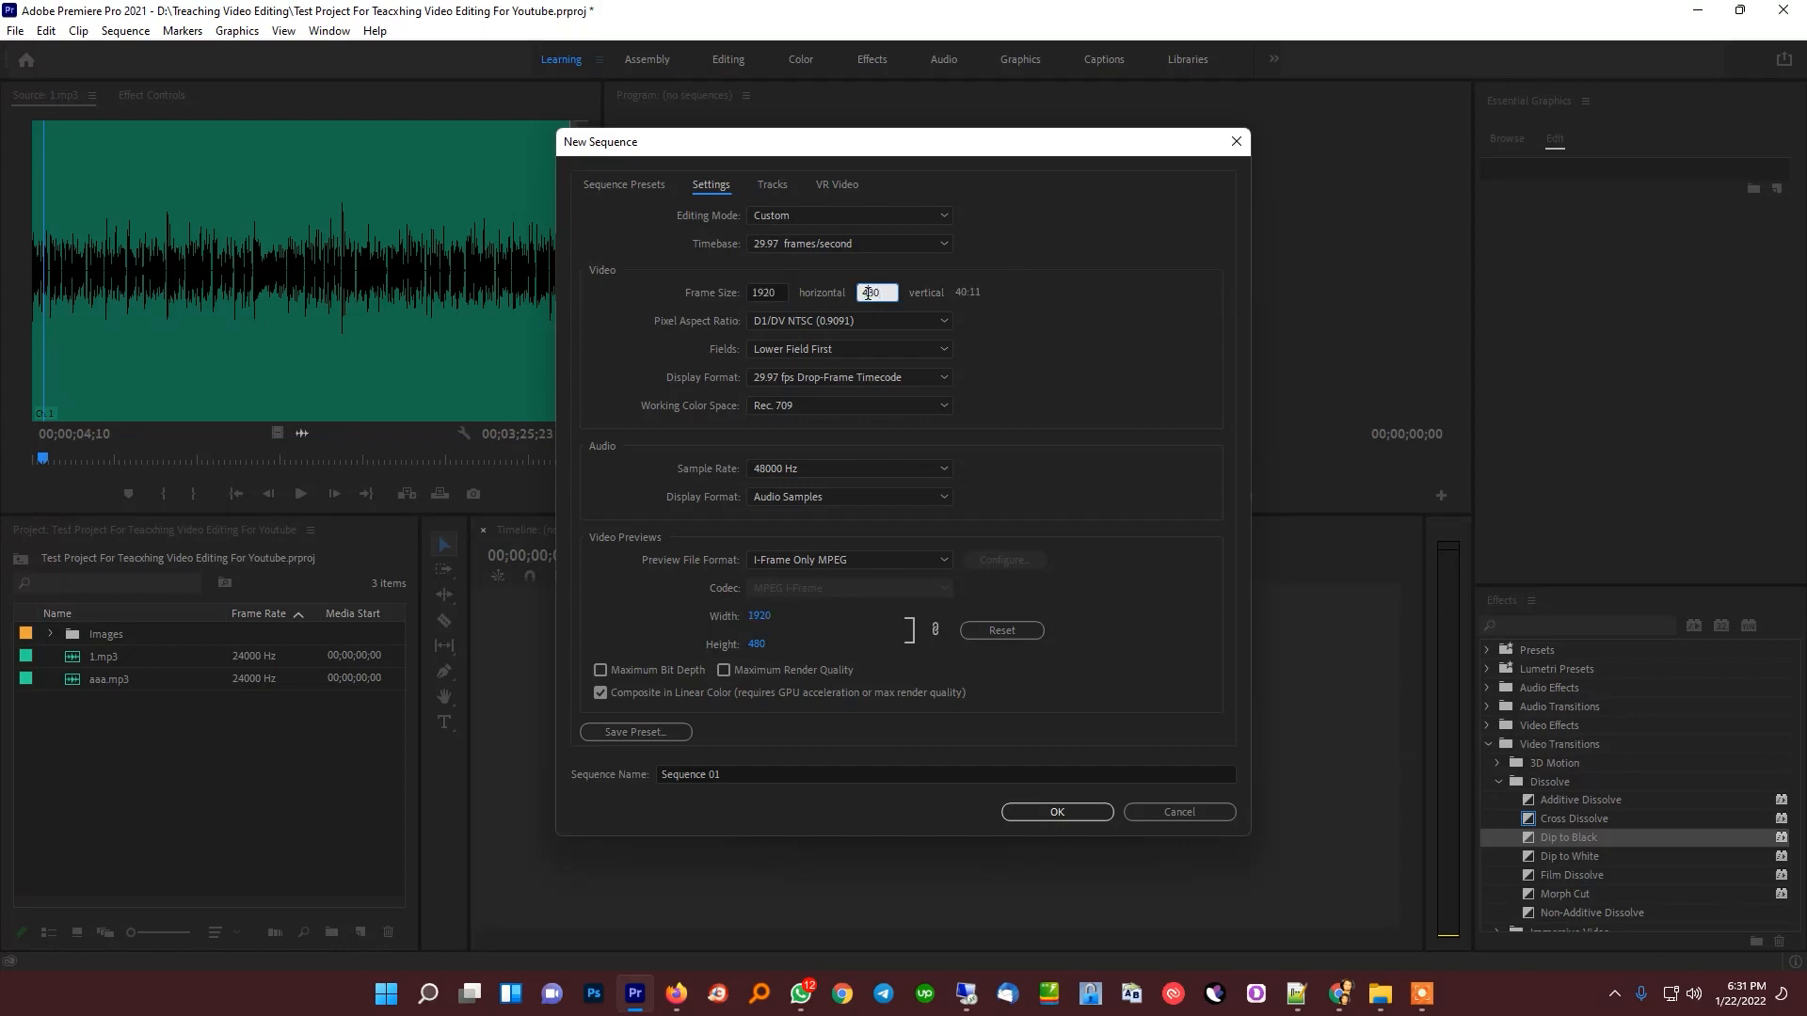
pyautogui.write('1080')
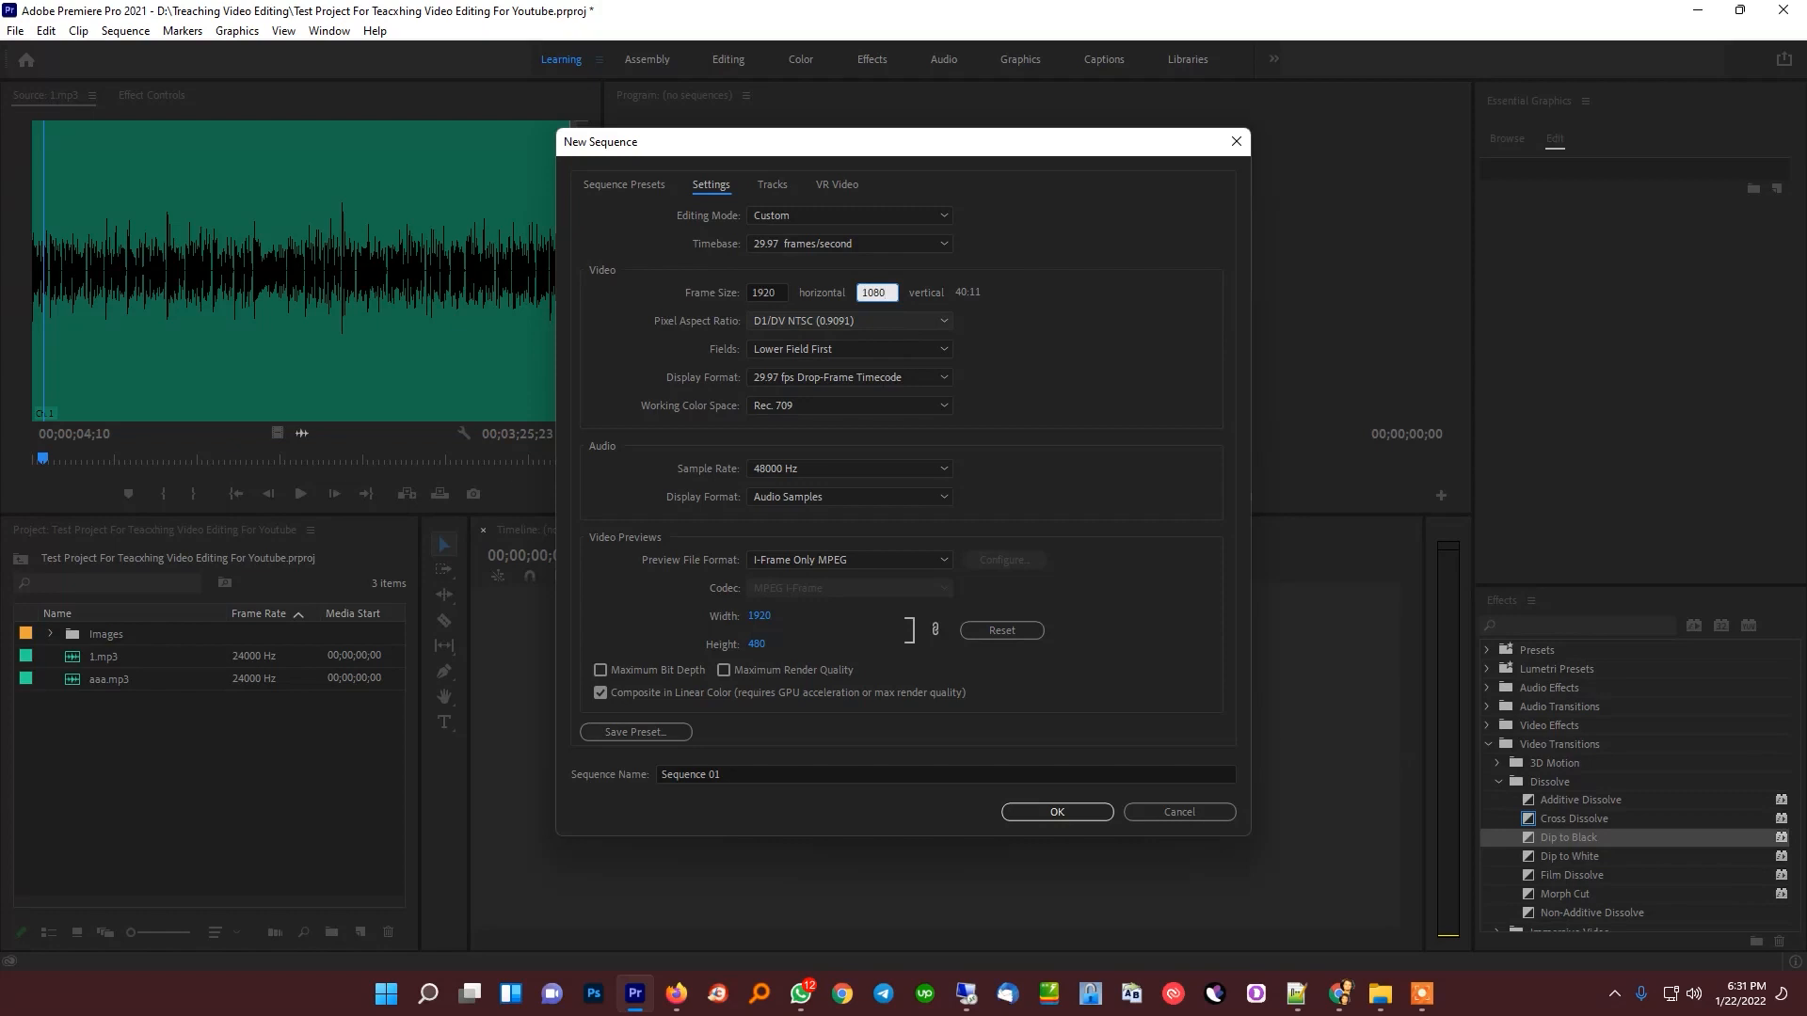
pyautogui.click(1001, 328)
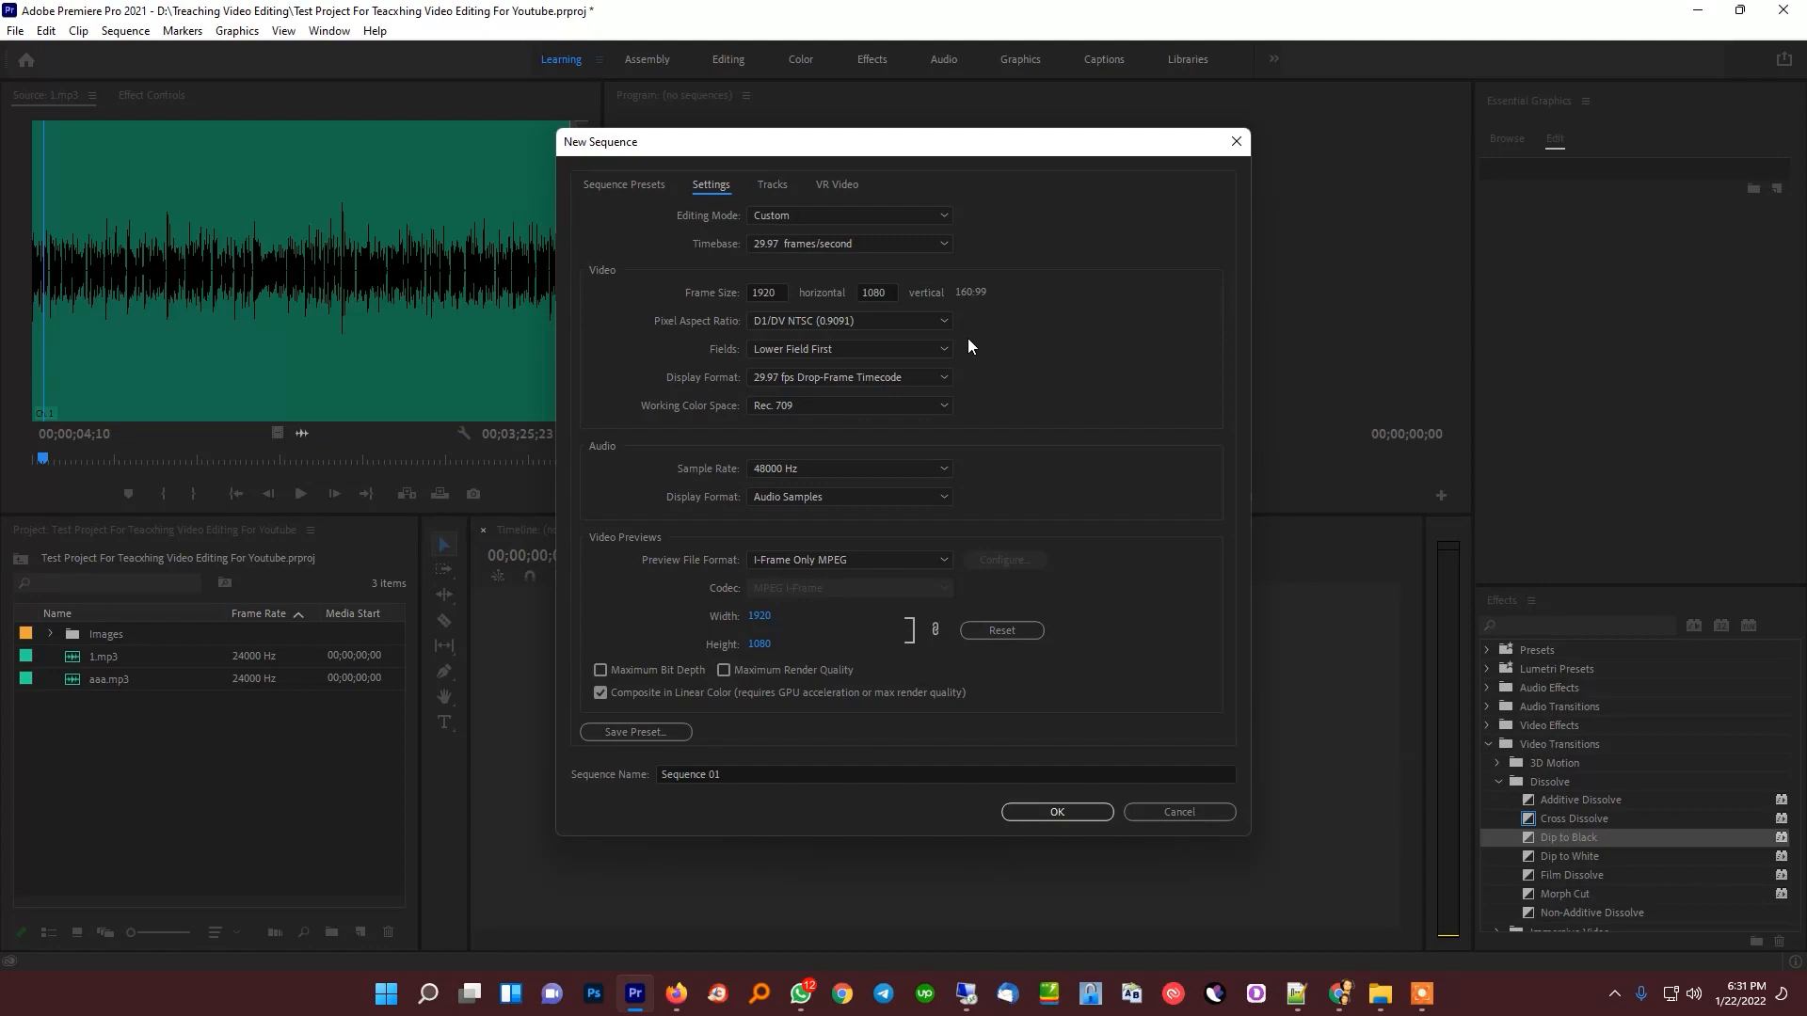
# Set the pixel aspect ratio to Square Pixels (1.0) and the fields to No Fields (Progressive Scan)
pyautogui.click(882, 319)
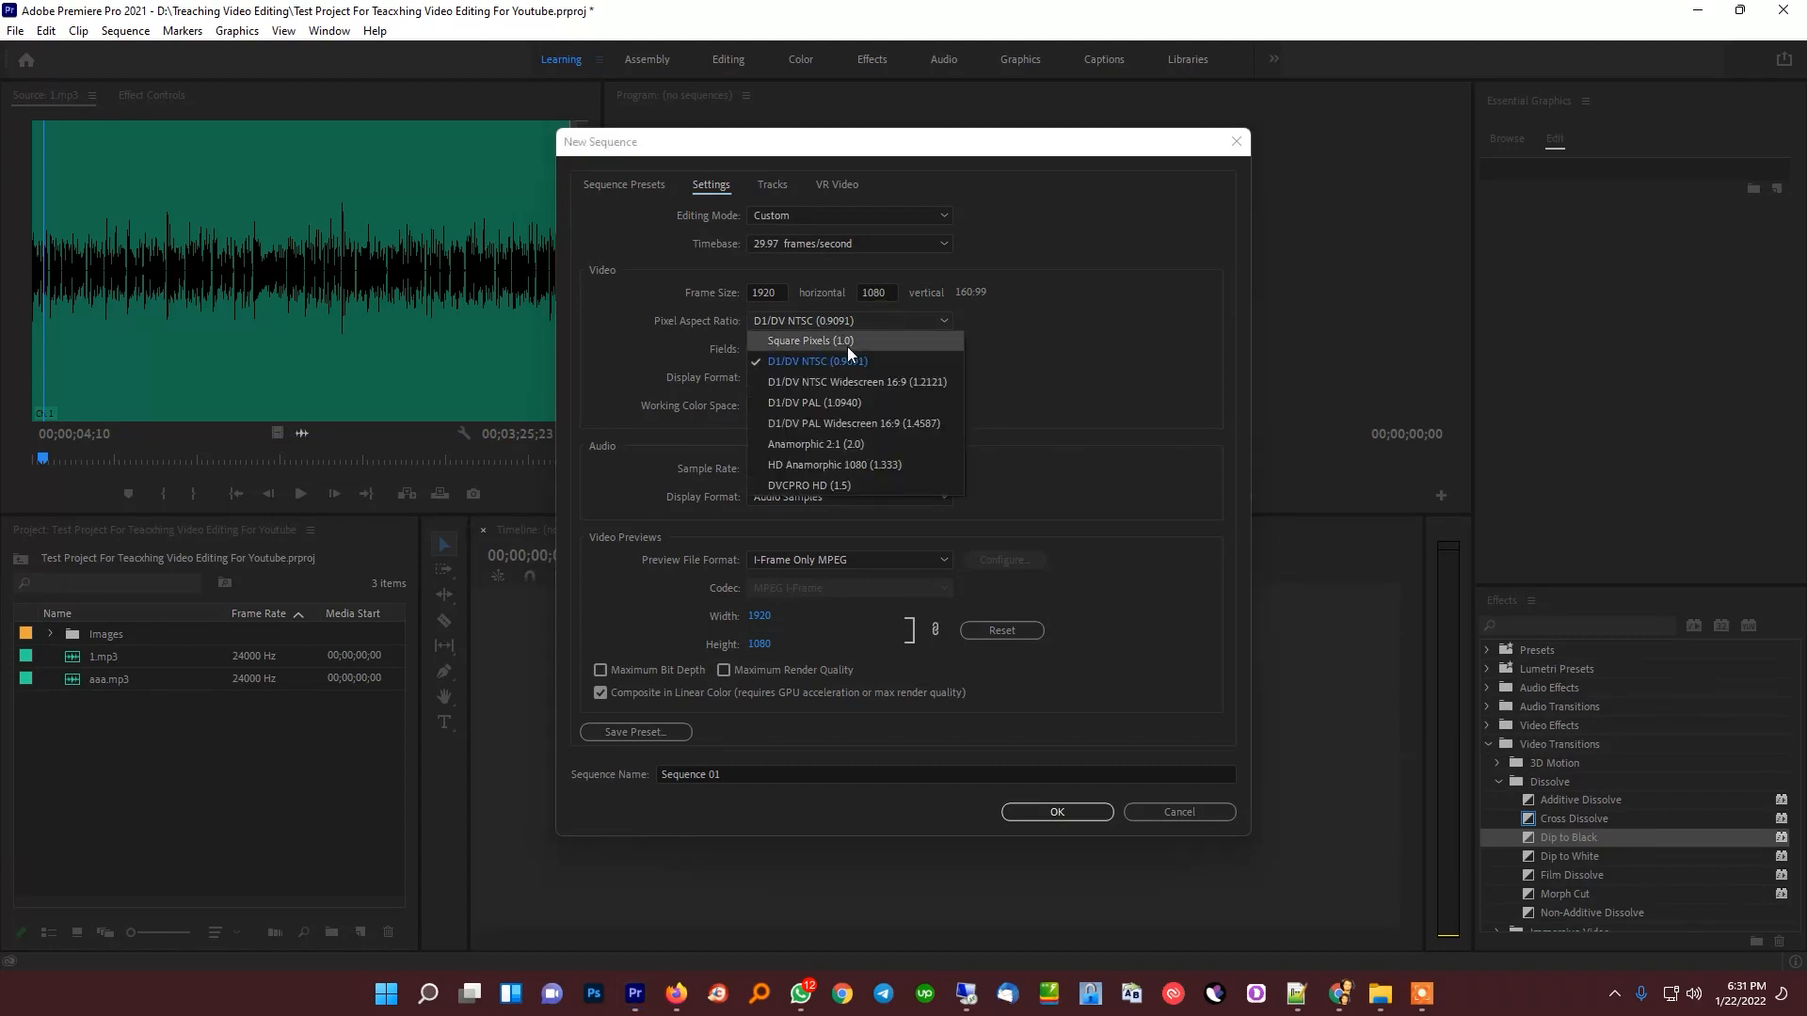
pyautogui.click(847, 344)
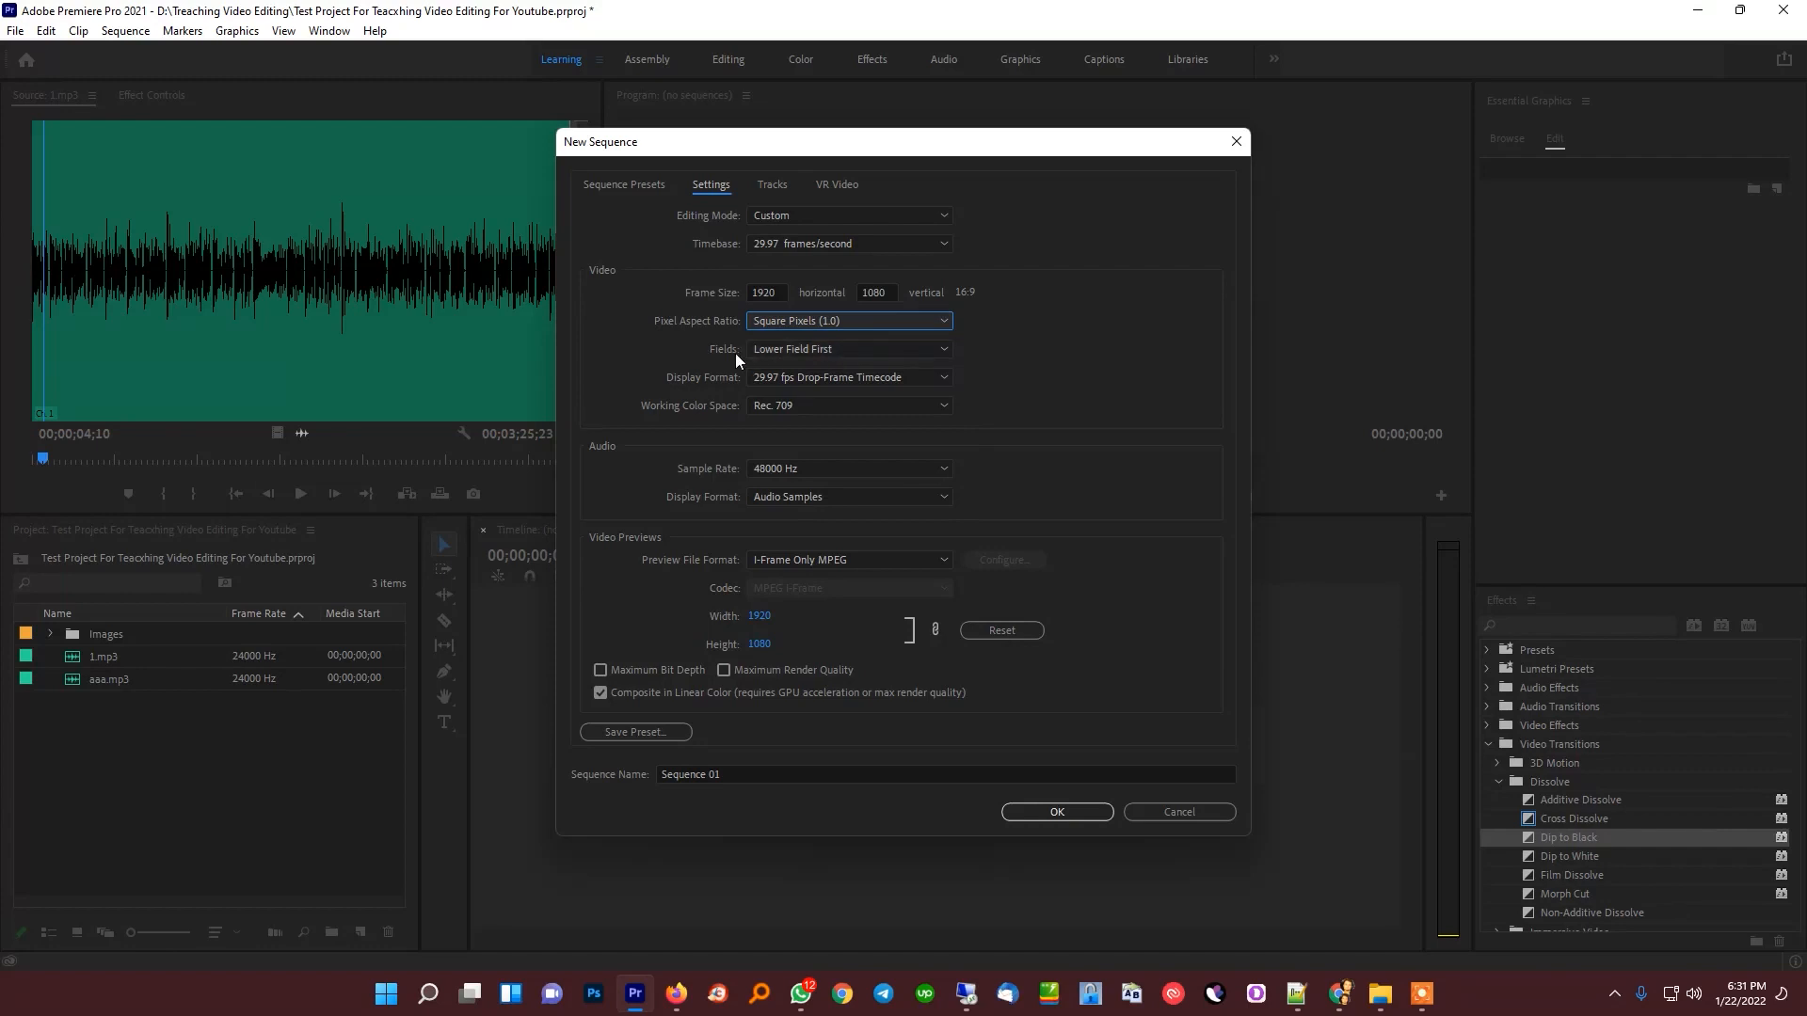
pyautogui.click(781, 349)
pyautogui.click(820, 367)
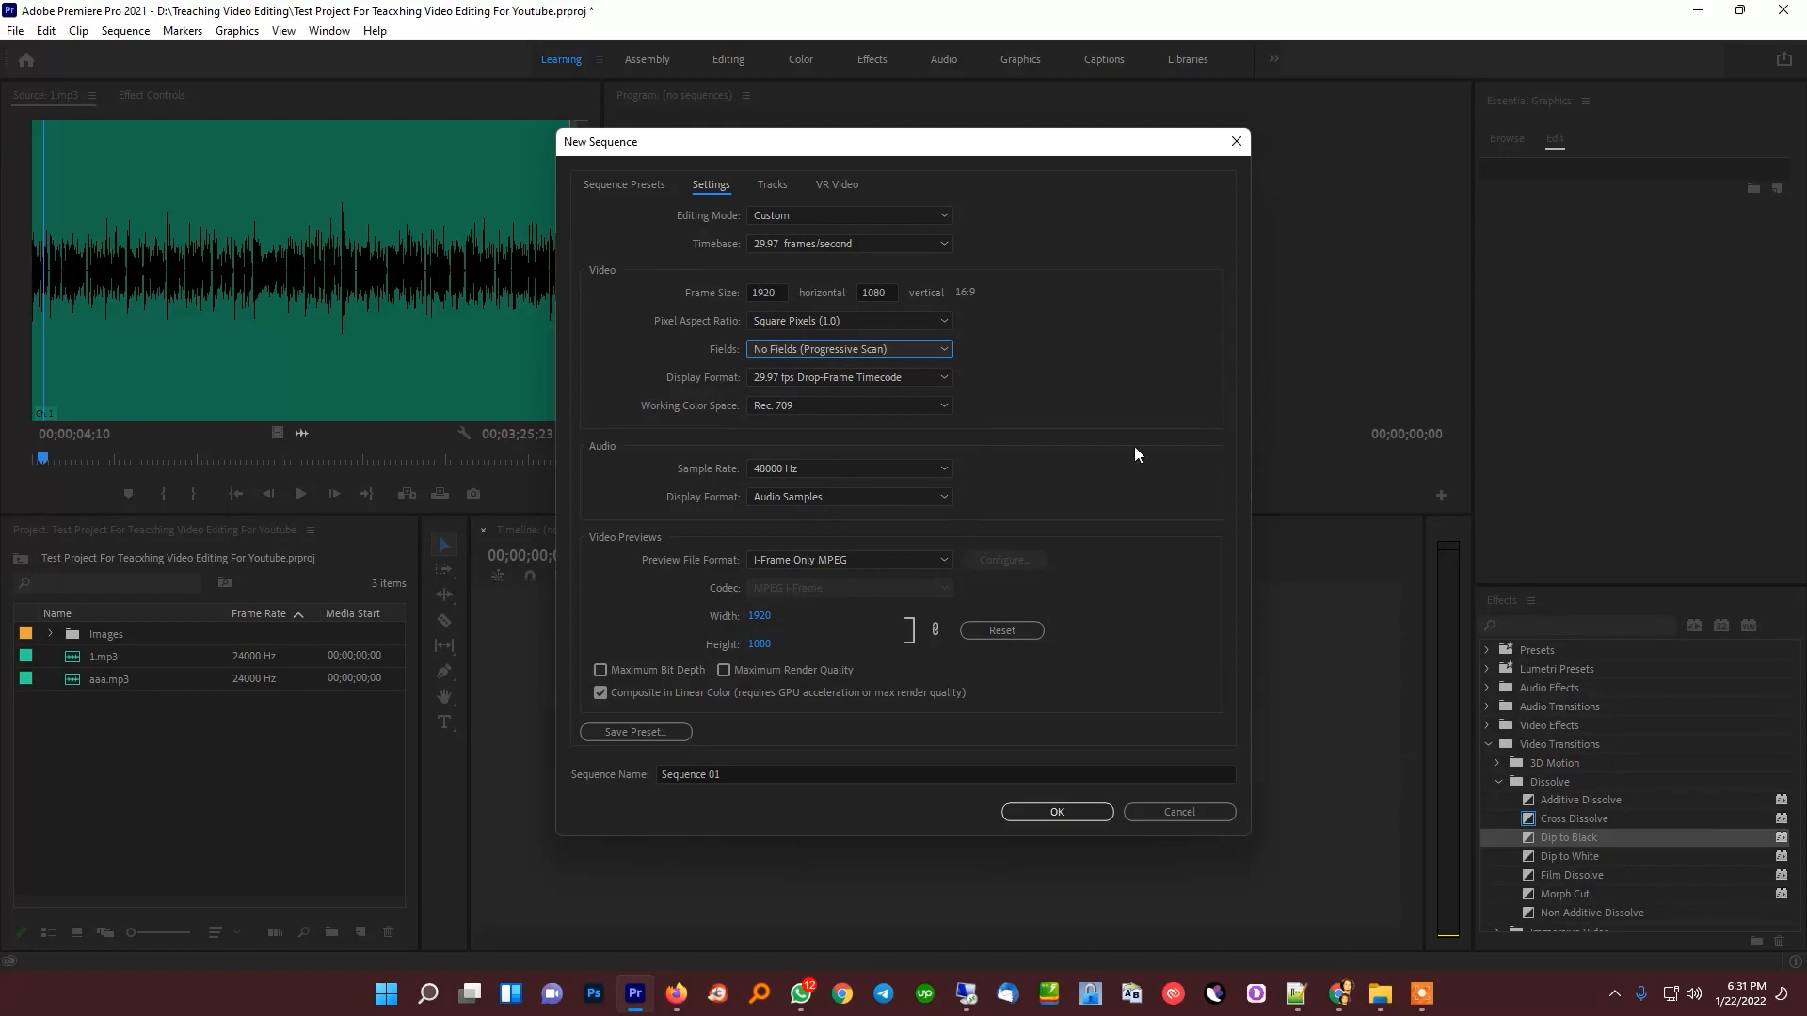
# Name the sequence "Meghan Markle & Sarah Ferguson" and create it
pyautogui.click(918, 769)
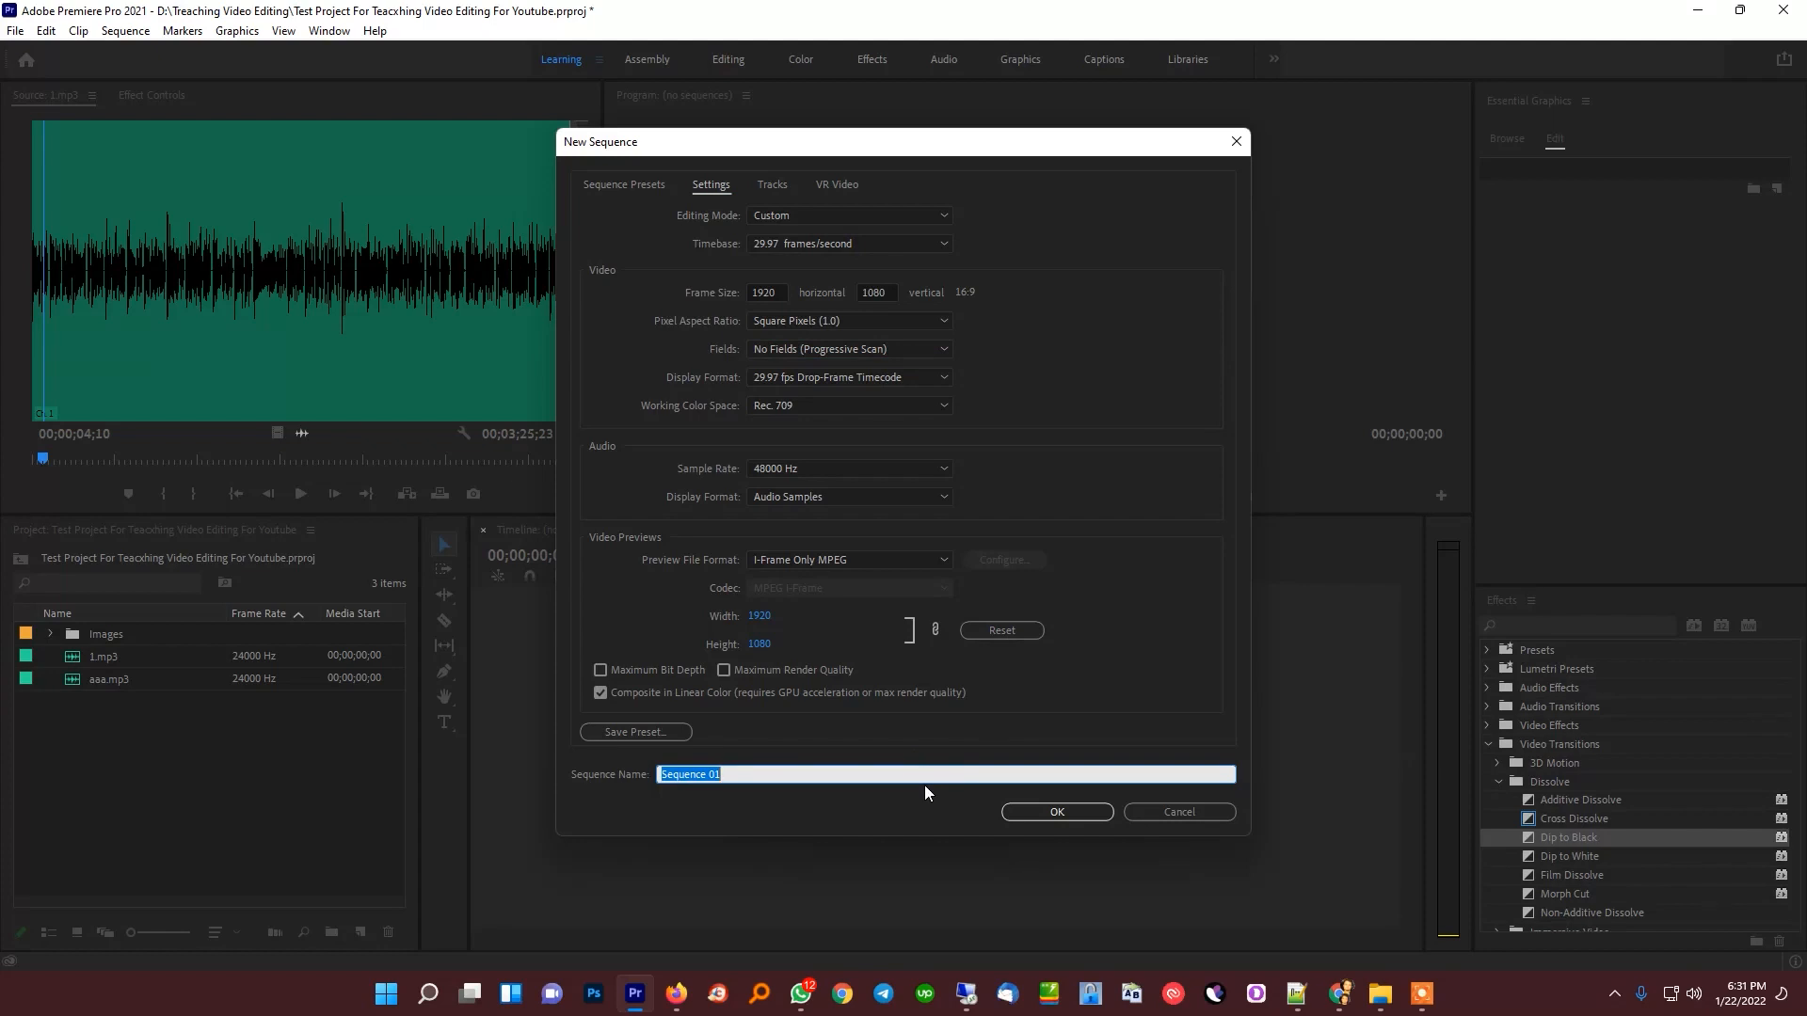
pyautogui.write('Meghan Markle')
pyautogui.write('& Sarah Ferguson')
pyautogui.click(1052, 809)
# Place 1.mp3 at the very start of audio track A1 and increase that track's height to show the waveform
pyautogui.moveTo(94, 678); pyautogui.dragTo(693, 772)
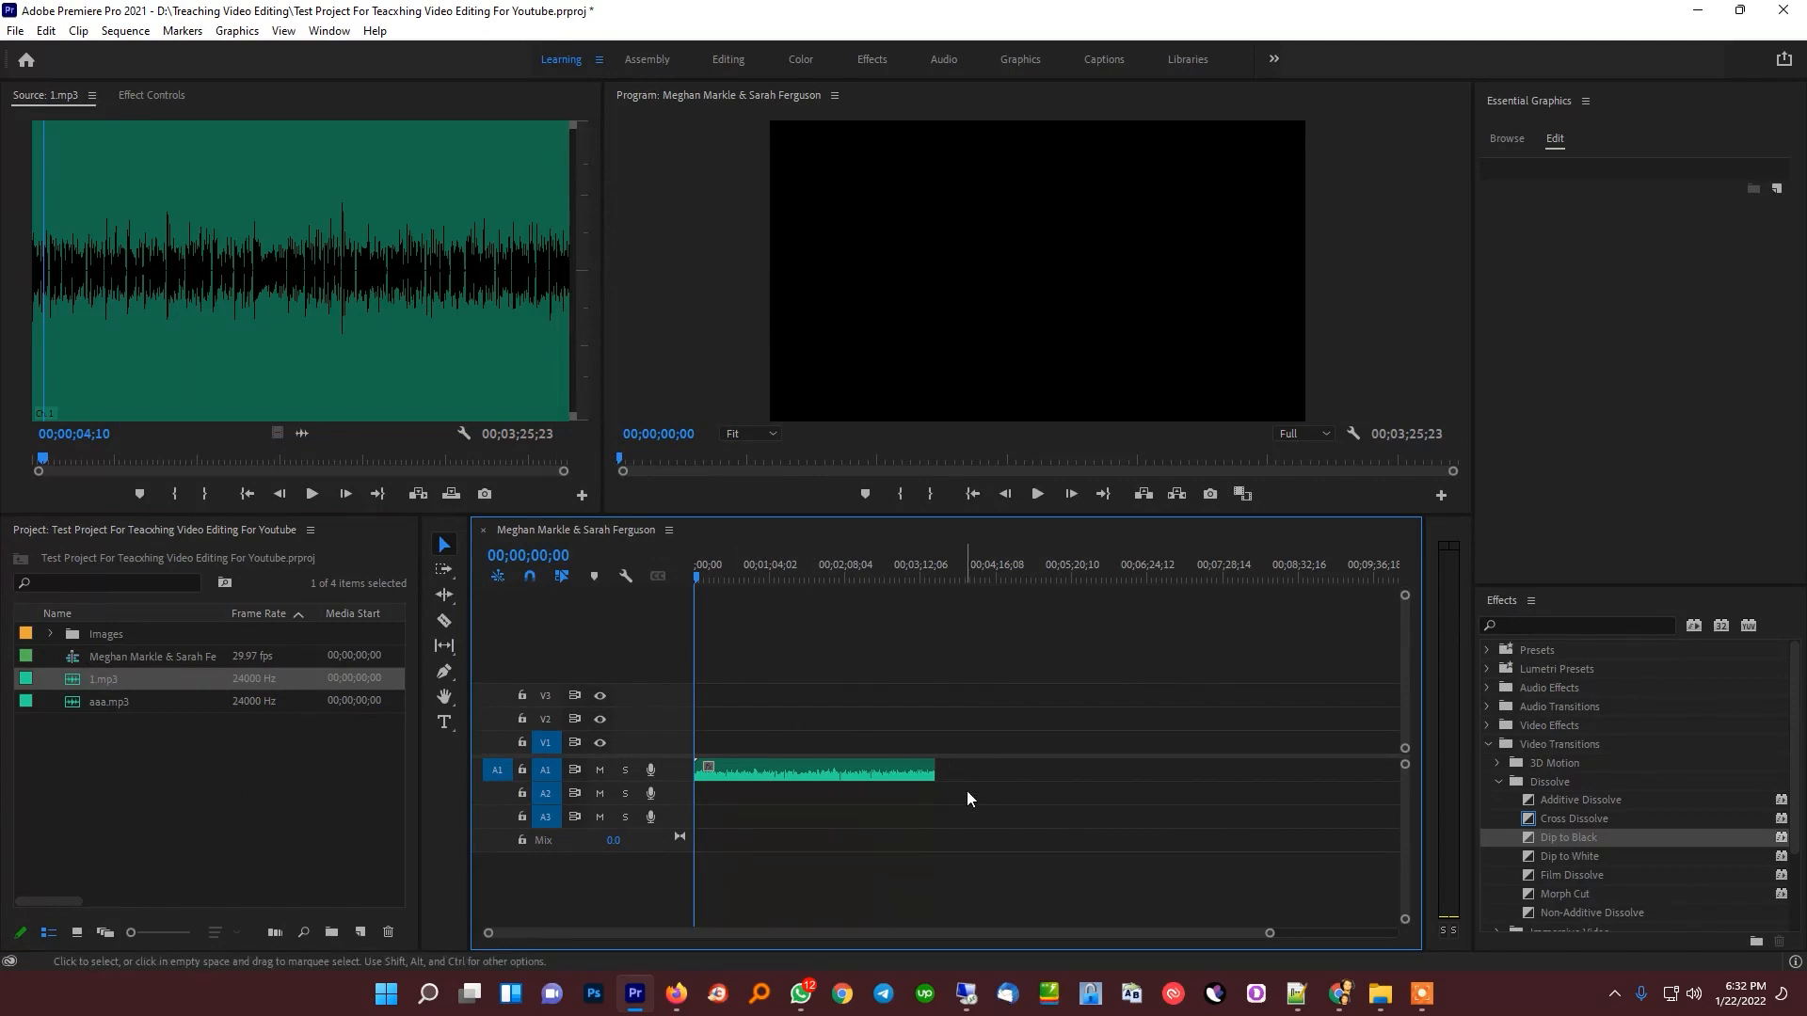
pyautogui.moveTo(121, 679); pyautogui.dragTo(687, 772)
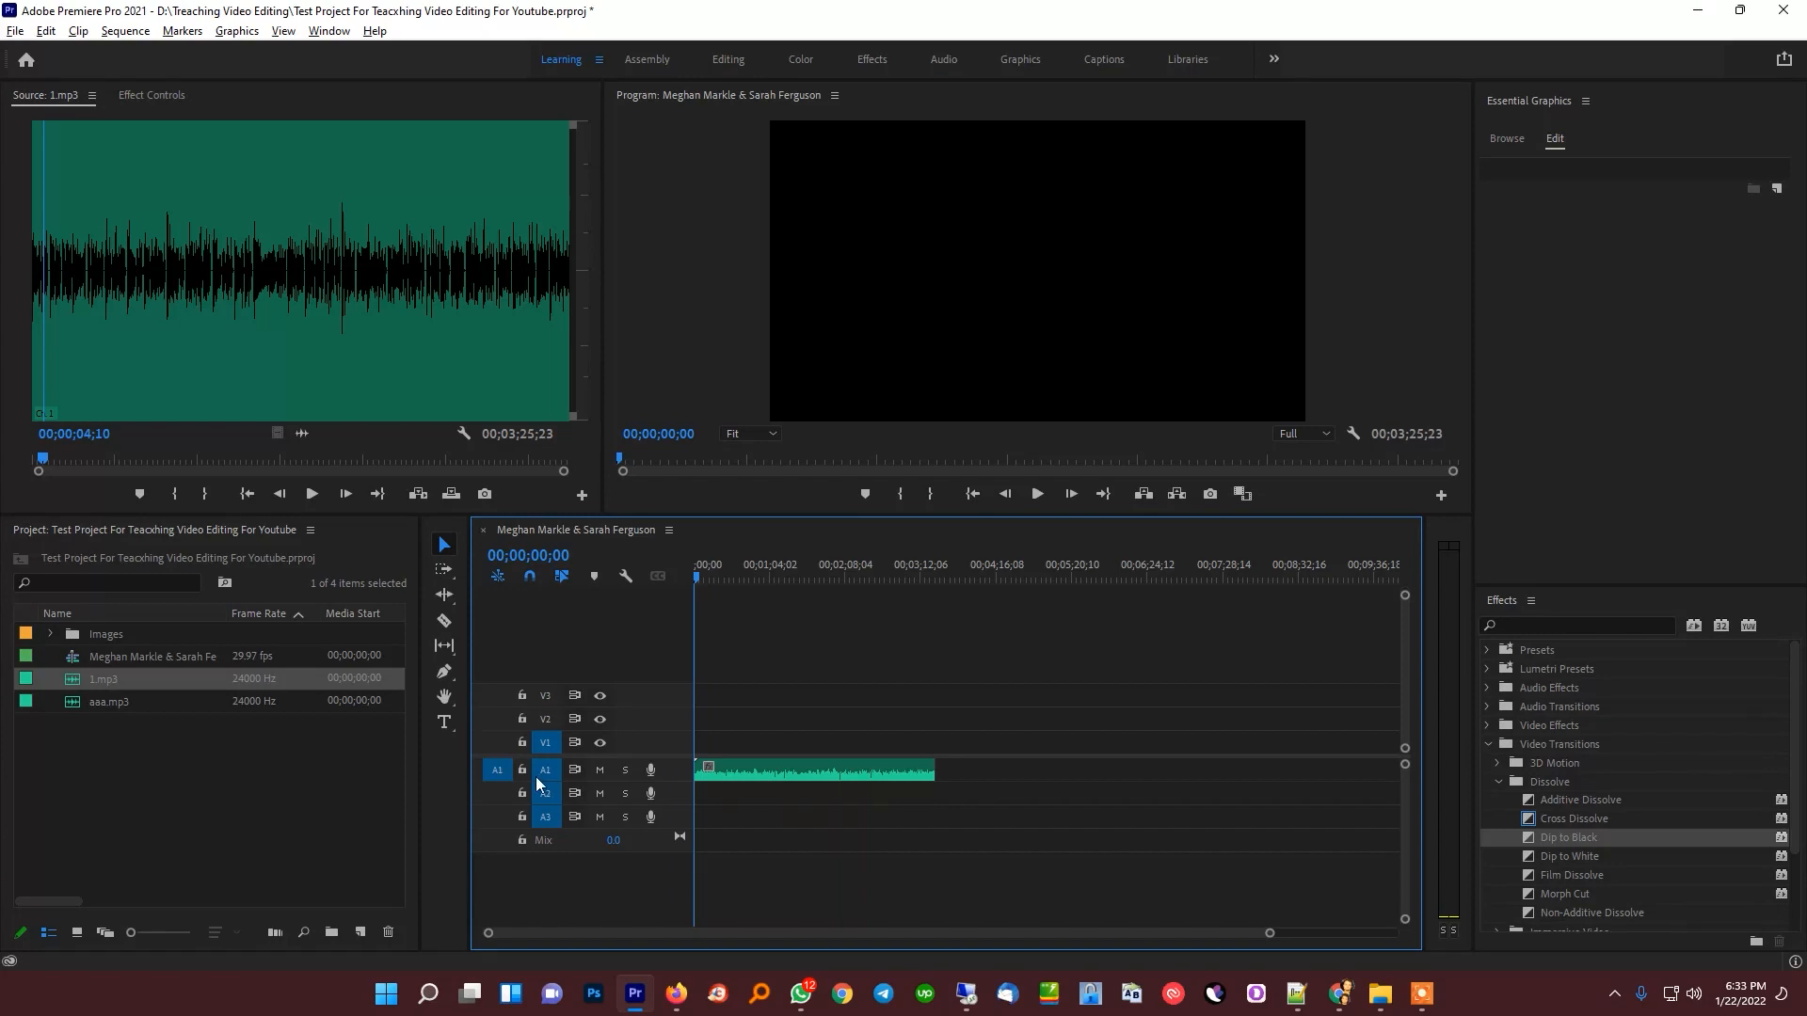
pyautogui.scroll(4, 538, 787)
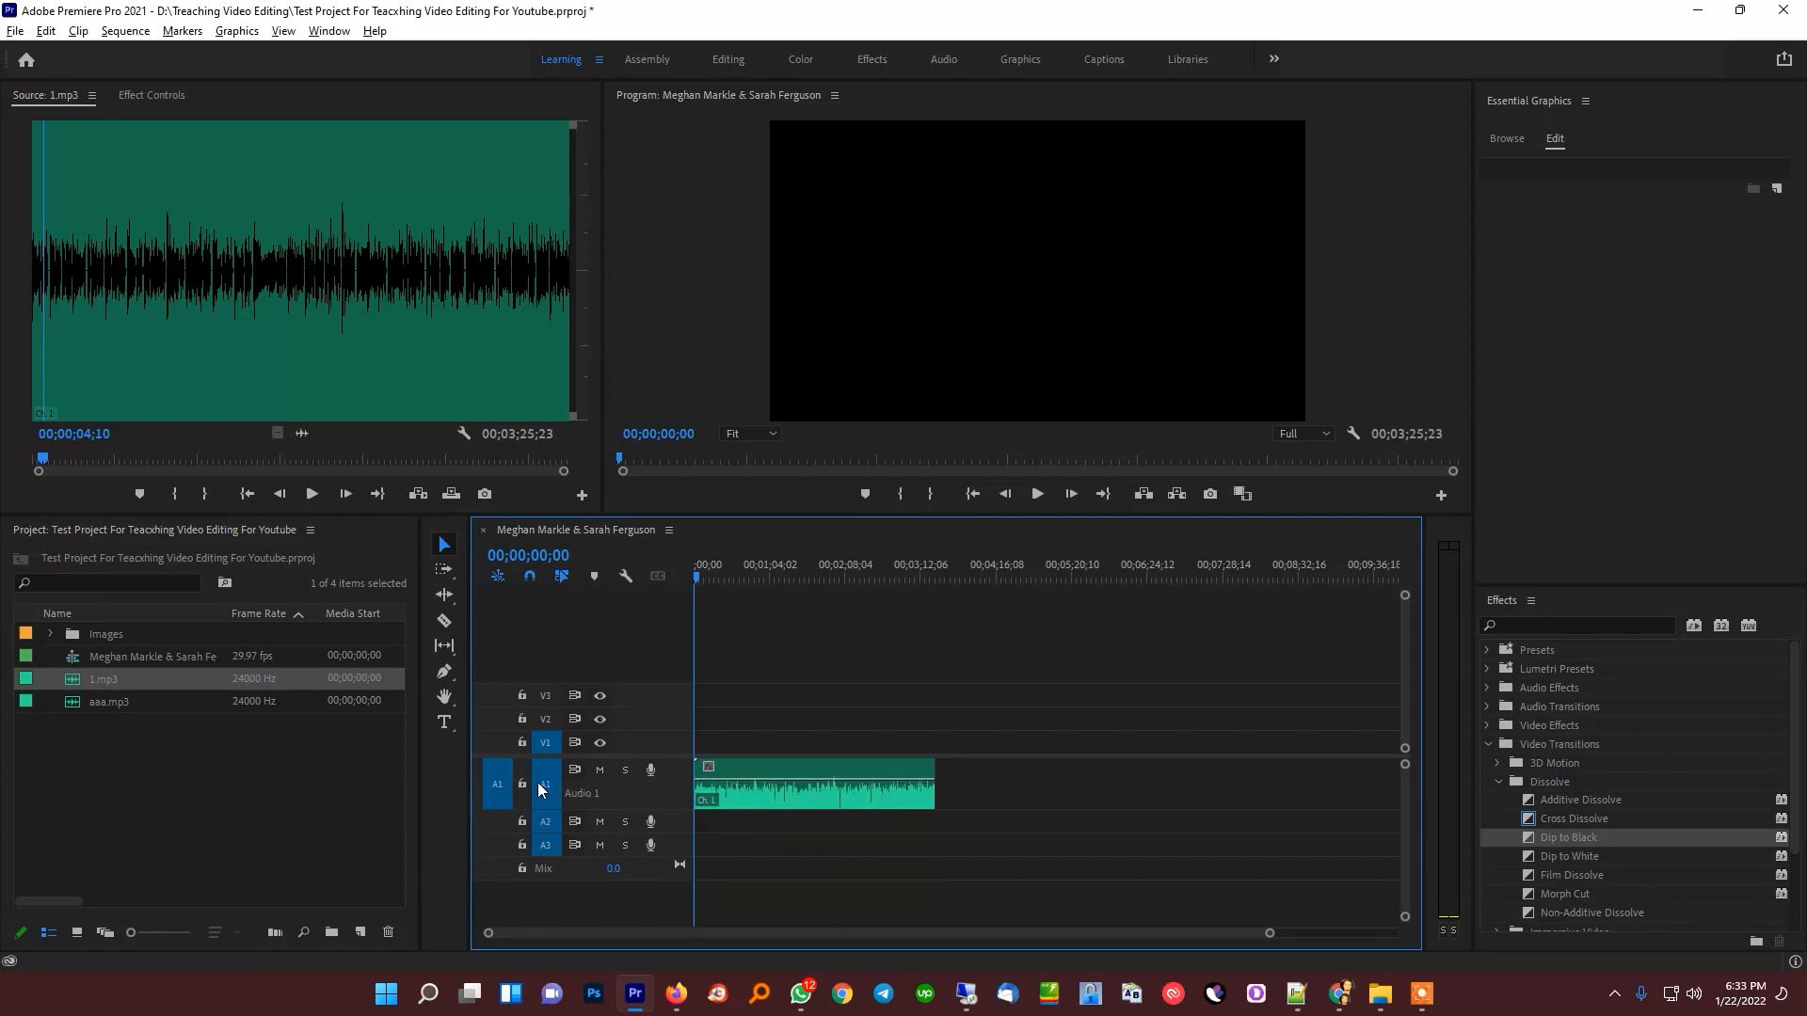
pyautogui.scroll(-1, 550, 798)
pyautogui.scroll(2, 551, 804)
pyautogui.scroll(-2, 551, 811)
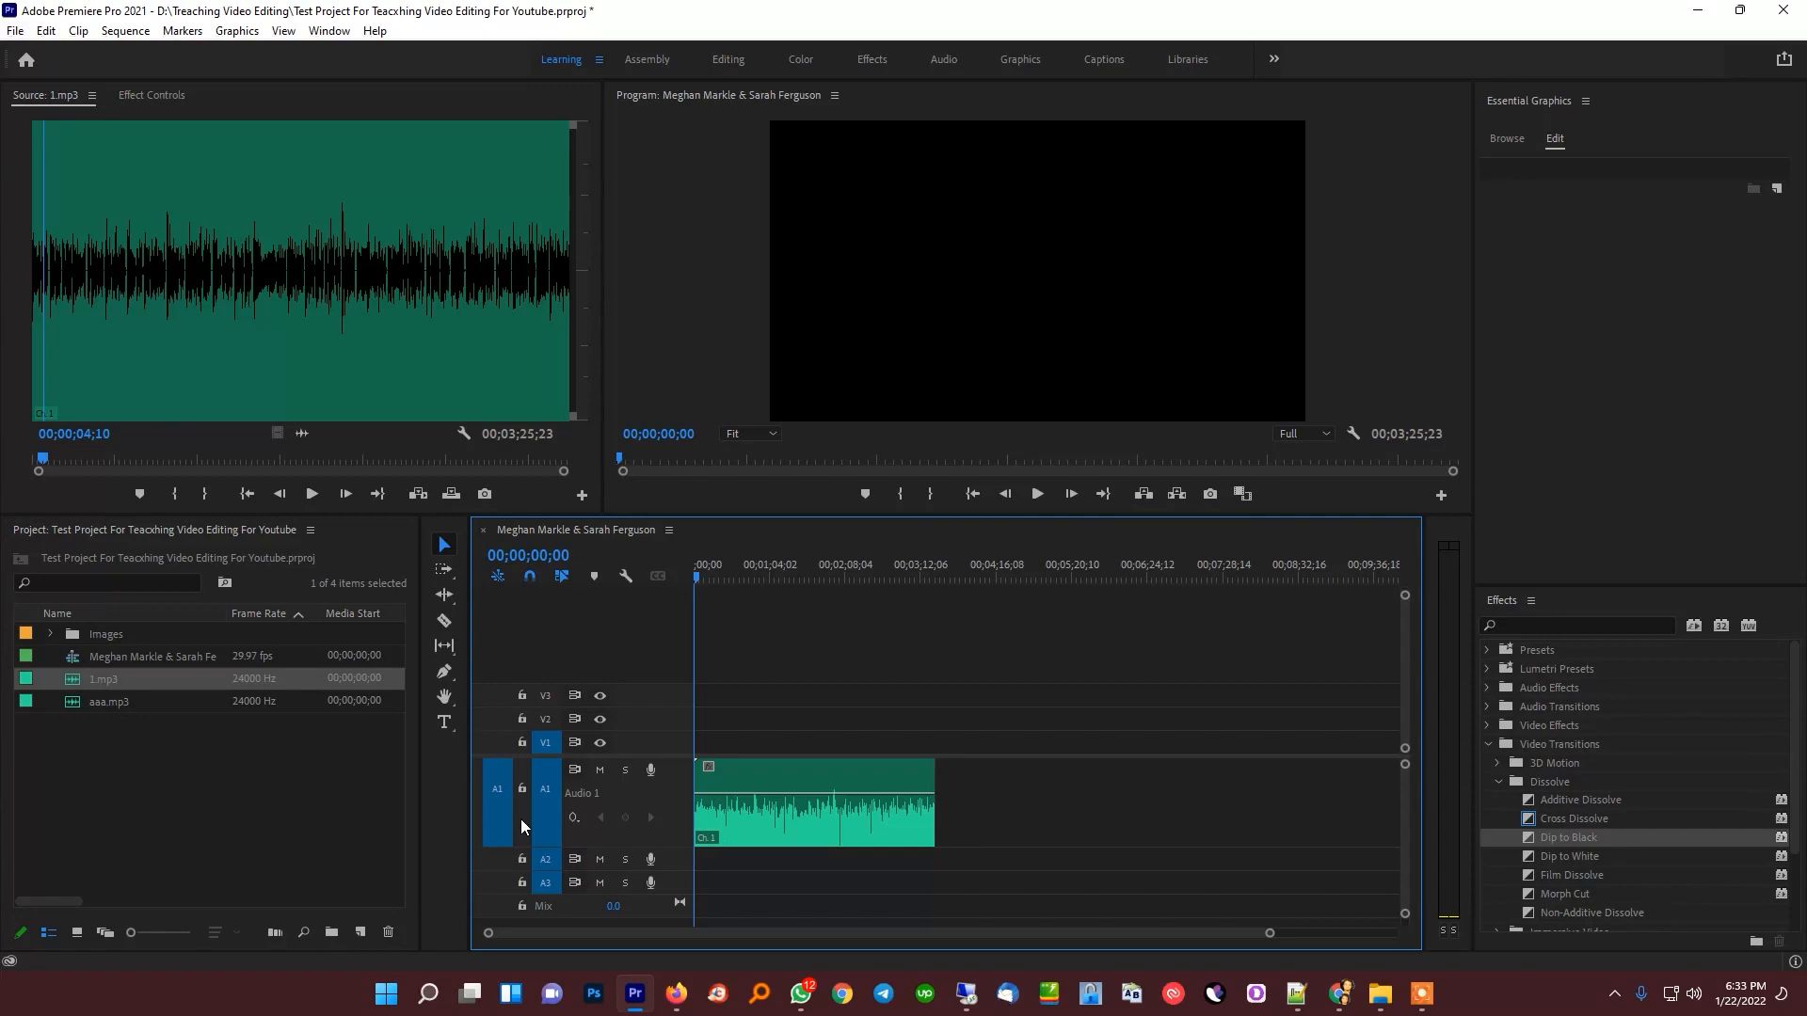
# Save the project and adjust the timeline zoom until the entire 1.mp3 clip fits in view
pyautogui.hotkey('ctrl', 's')
pyautogui.press('=')
pyautogui.press('=')
pyautogui.press('=')
pyautogui.press('-')
pyautogui.press('-')
pyautogui.press('-')
pyautogui.press('=')
pyautogui.press('=')
pyautogui.press('=')
pyautogui.press('=')
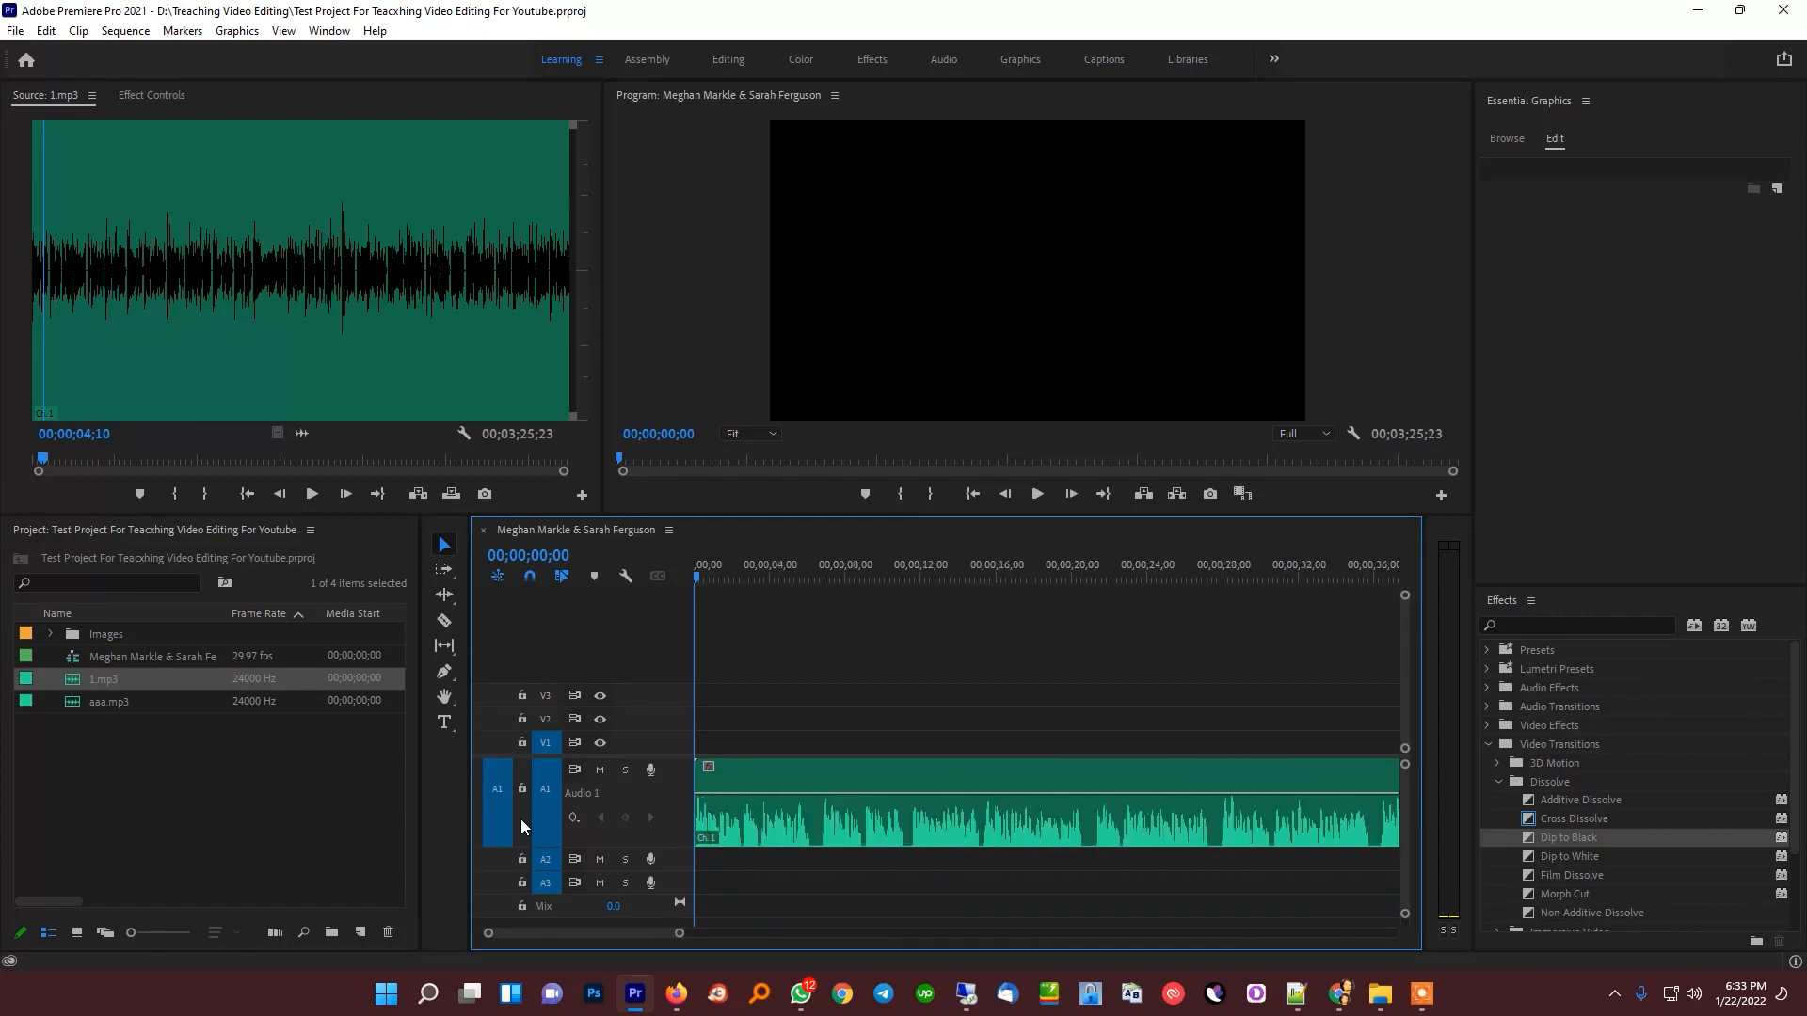
pyautogui.press('-')
pyautogui.press('-')
pyautogui.press('-')
pyautogui.press('-')
pyautogui.press('-')
pyautogui.press('=')
pyautogui.press('=')
pyautogui.press('=')
pyautogui.press('=')
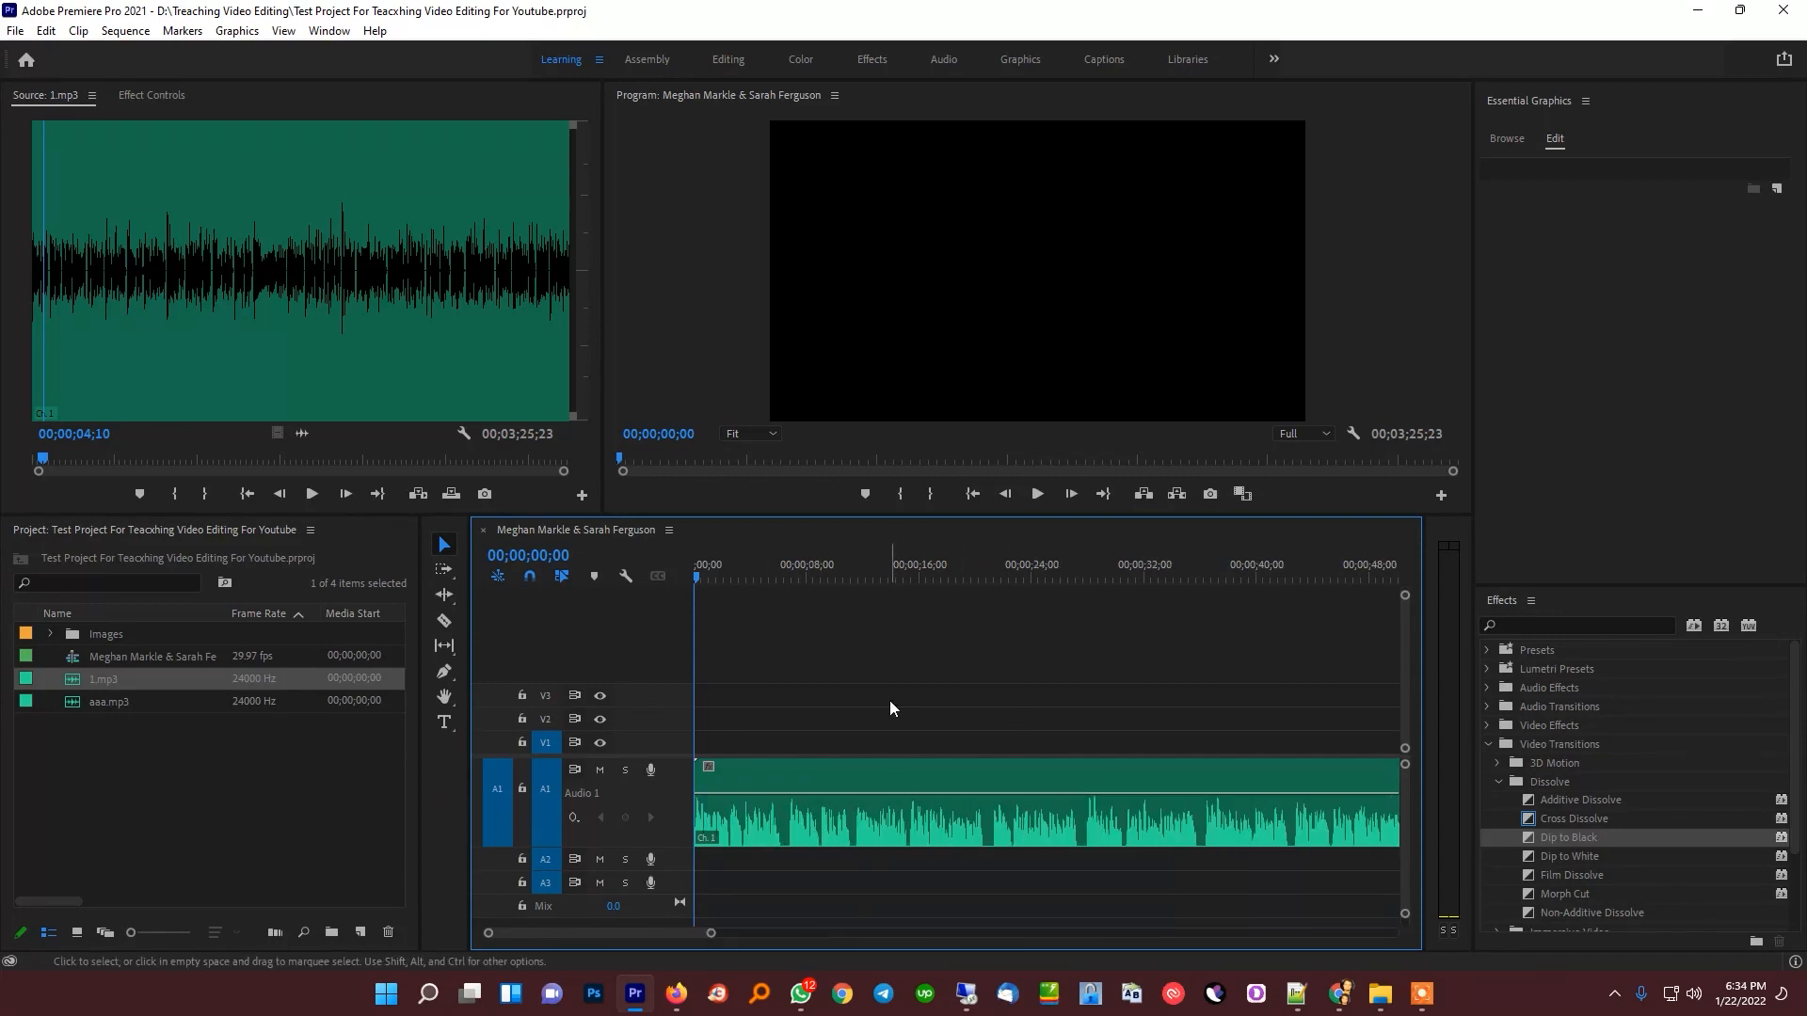
pyautogui.press('-')
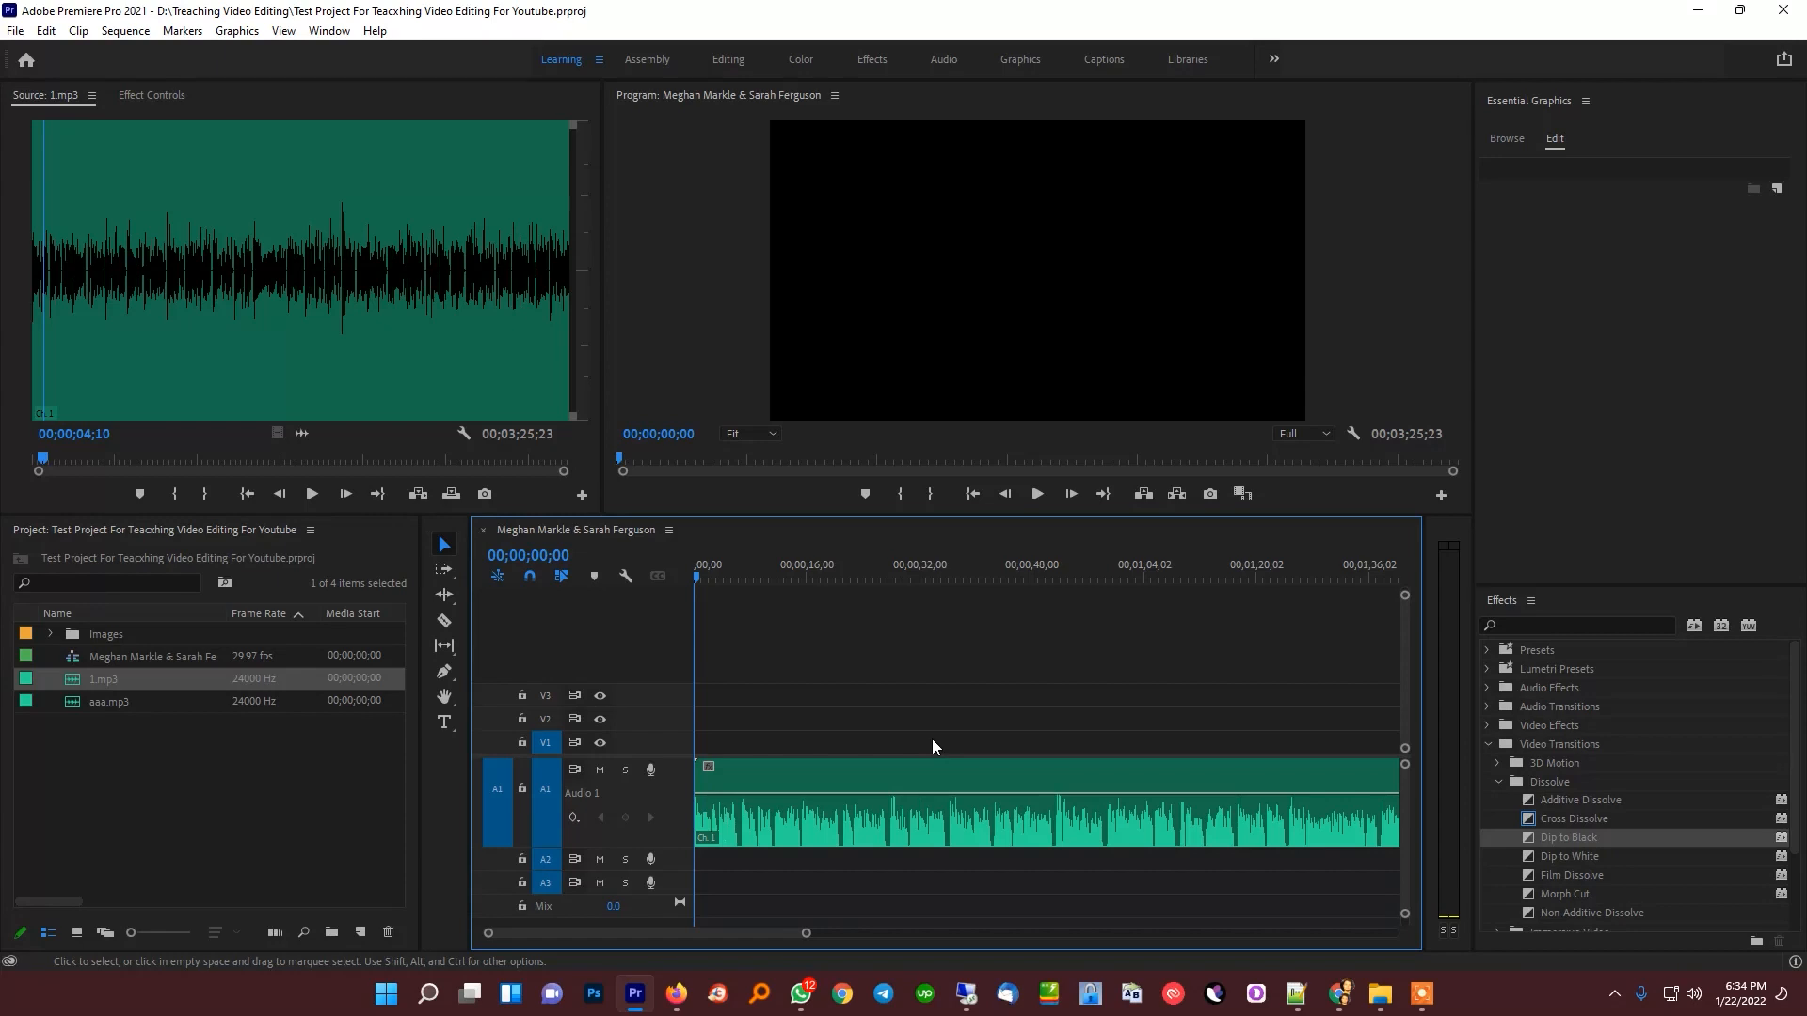
pyautogui.press('-')
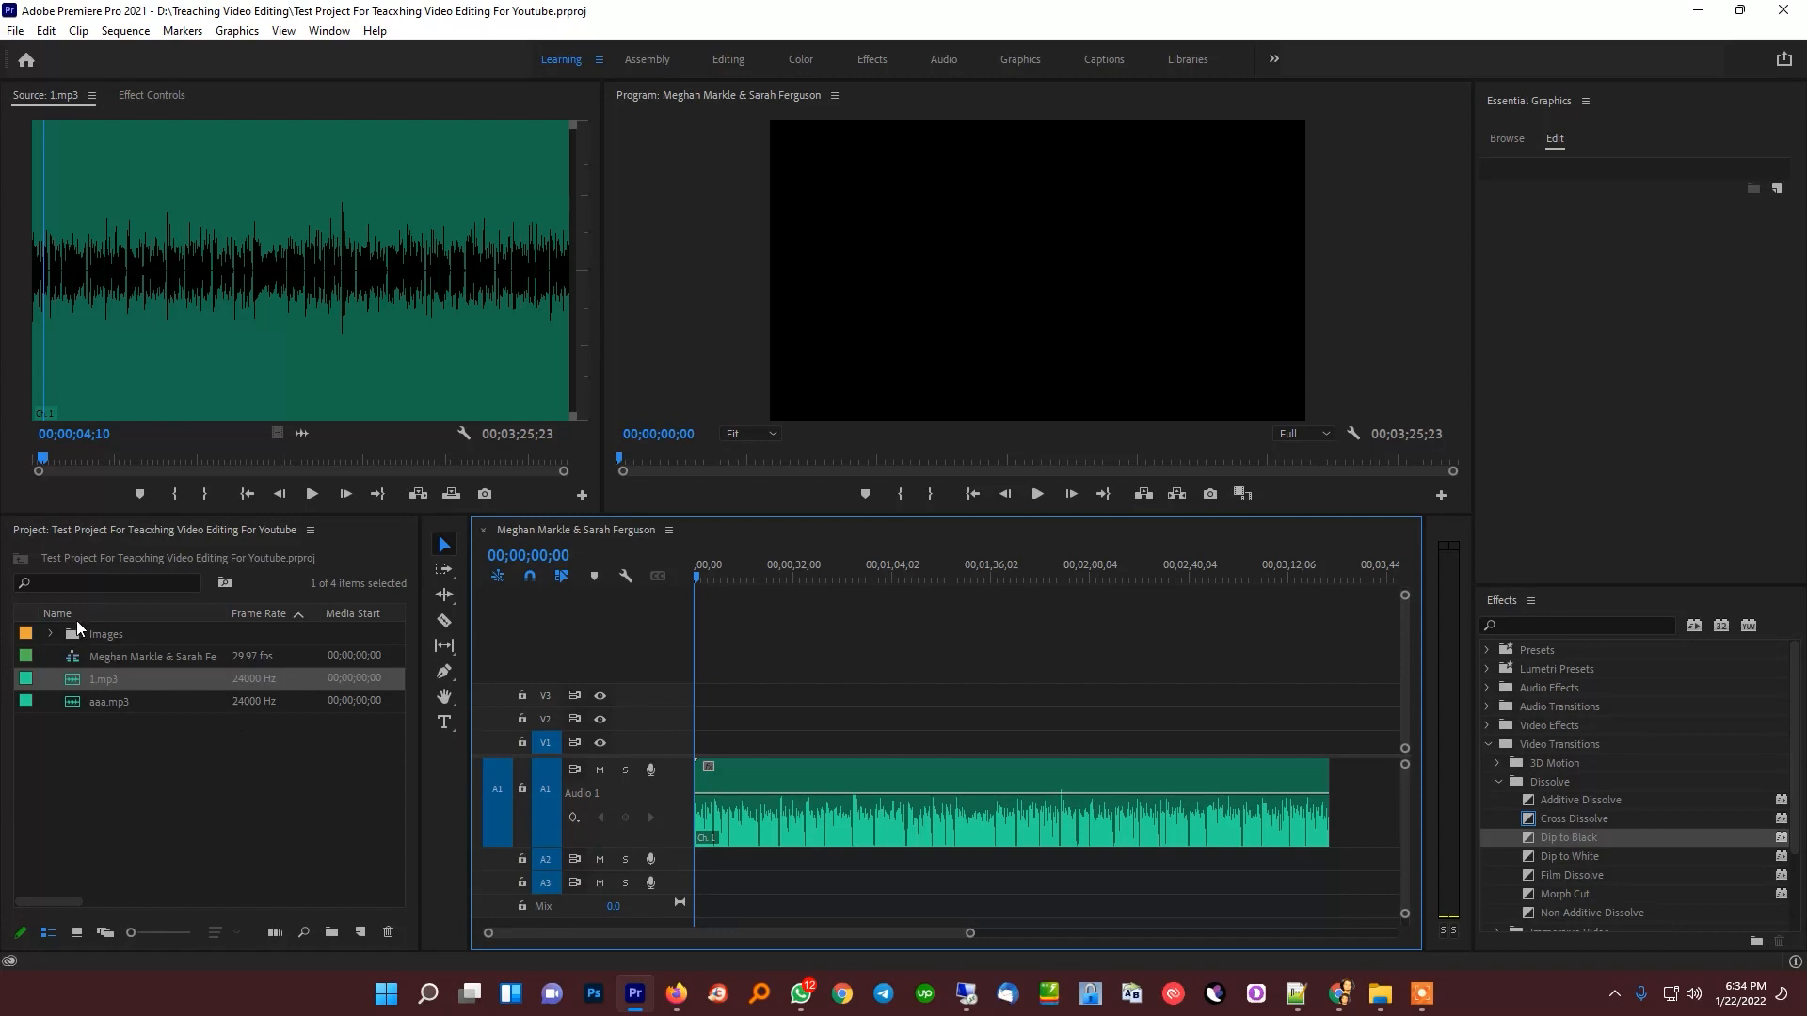
# Expand the Images bin and place all of its images on video track V1 from the start of the sequence
pyautogui.click(43, 634)
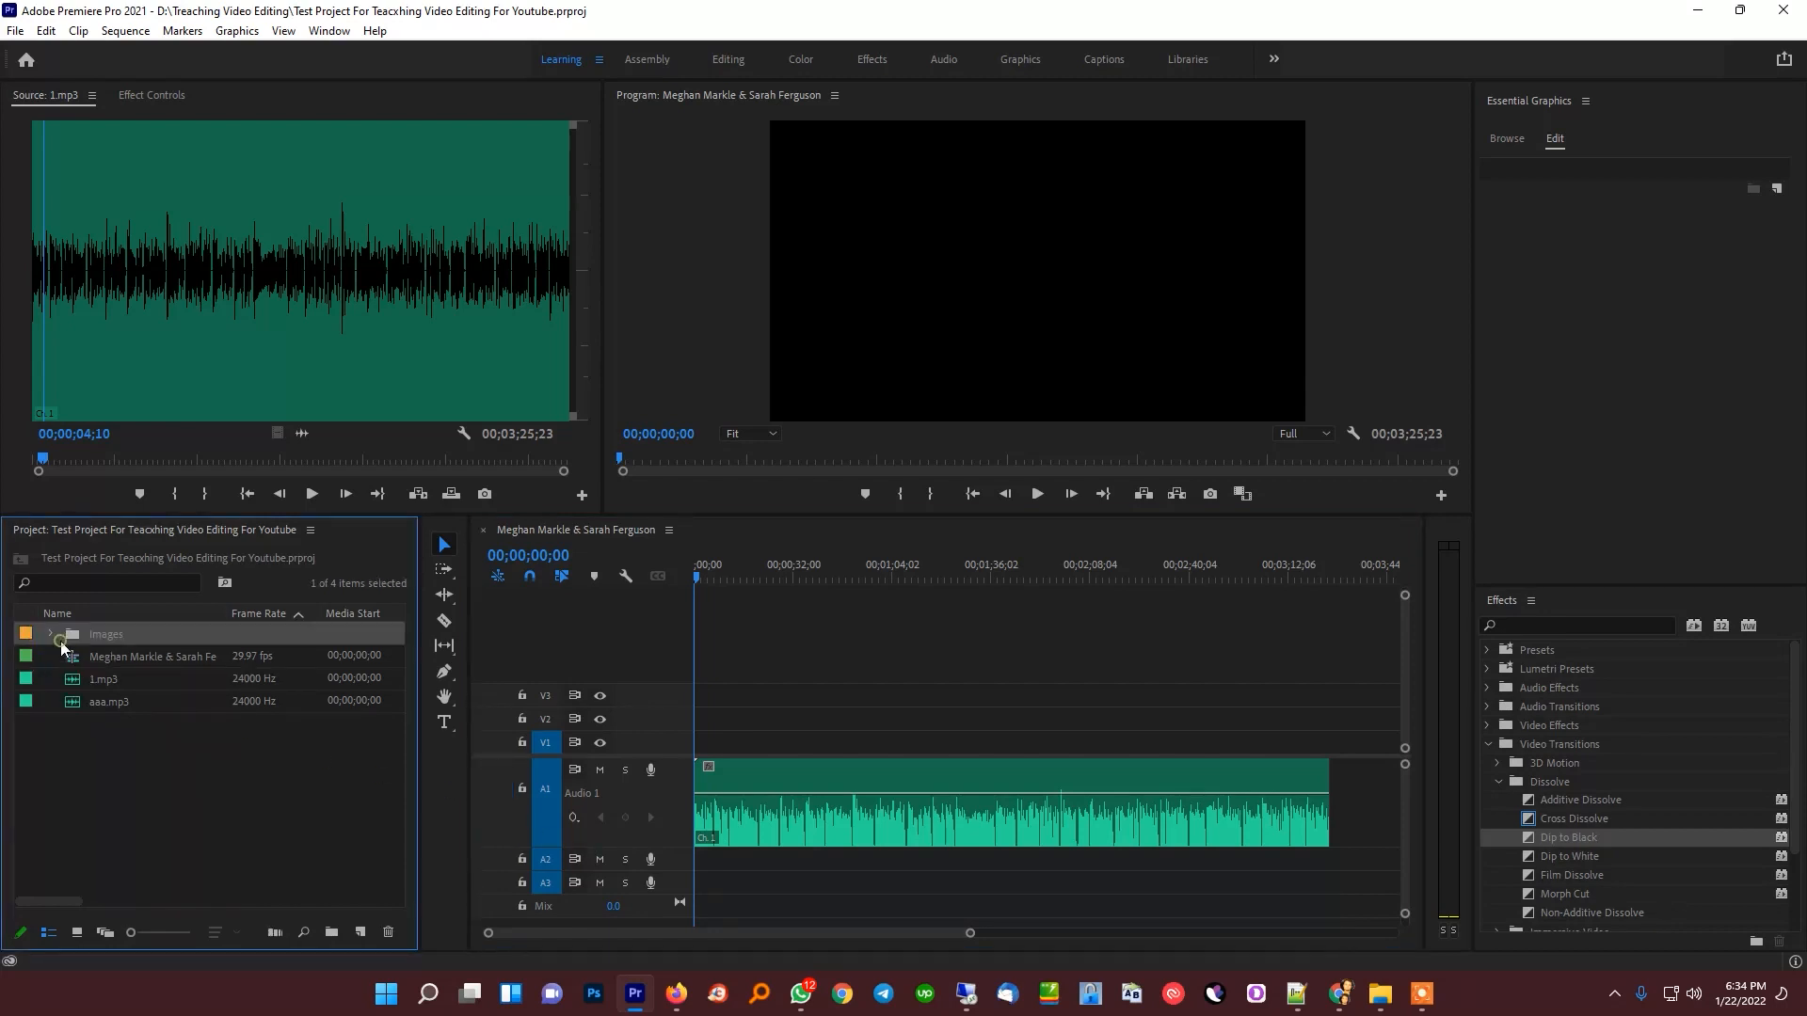
pyautogui.click(53, 635)
pyautogui.scroll(-2, 177, 803)
pyautogui.scroll(-2, 177, 806)
pyautogui.hotkey('ctrl', 'a')
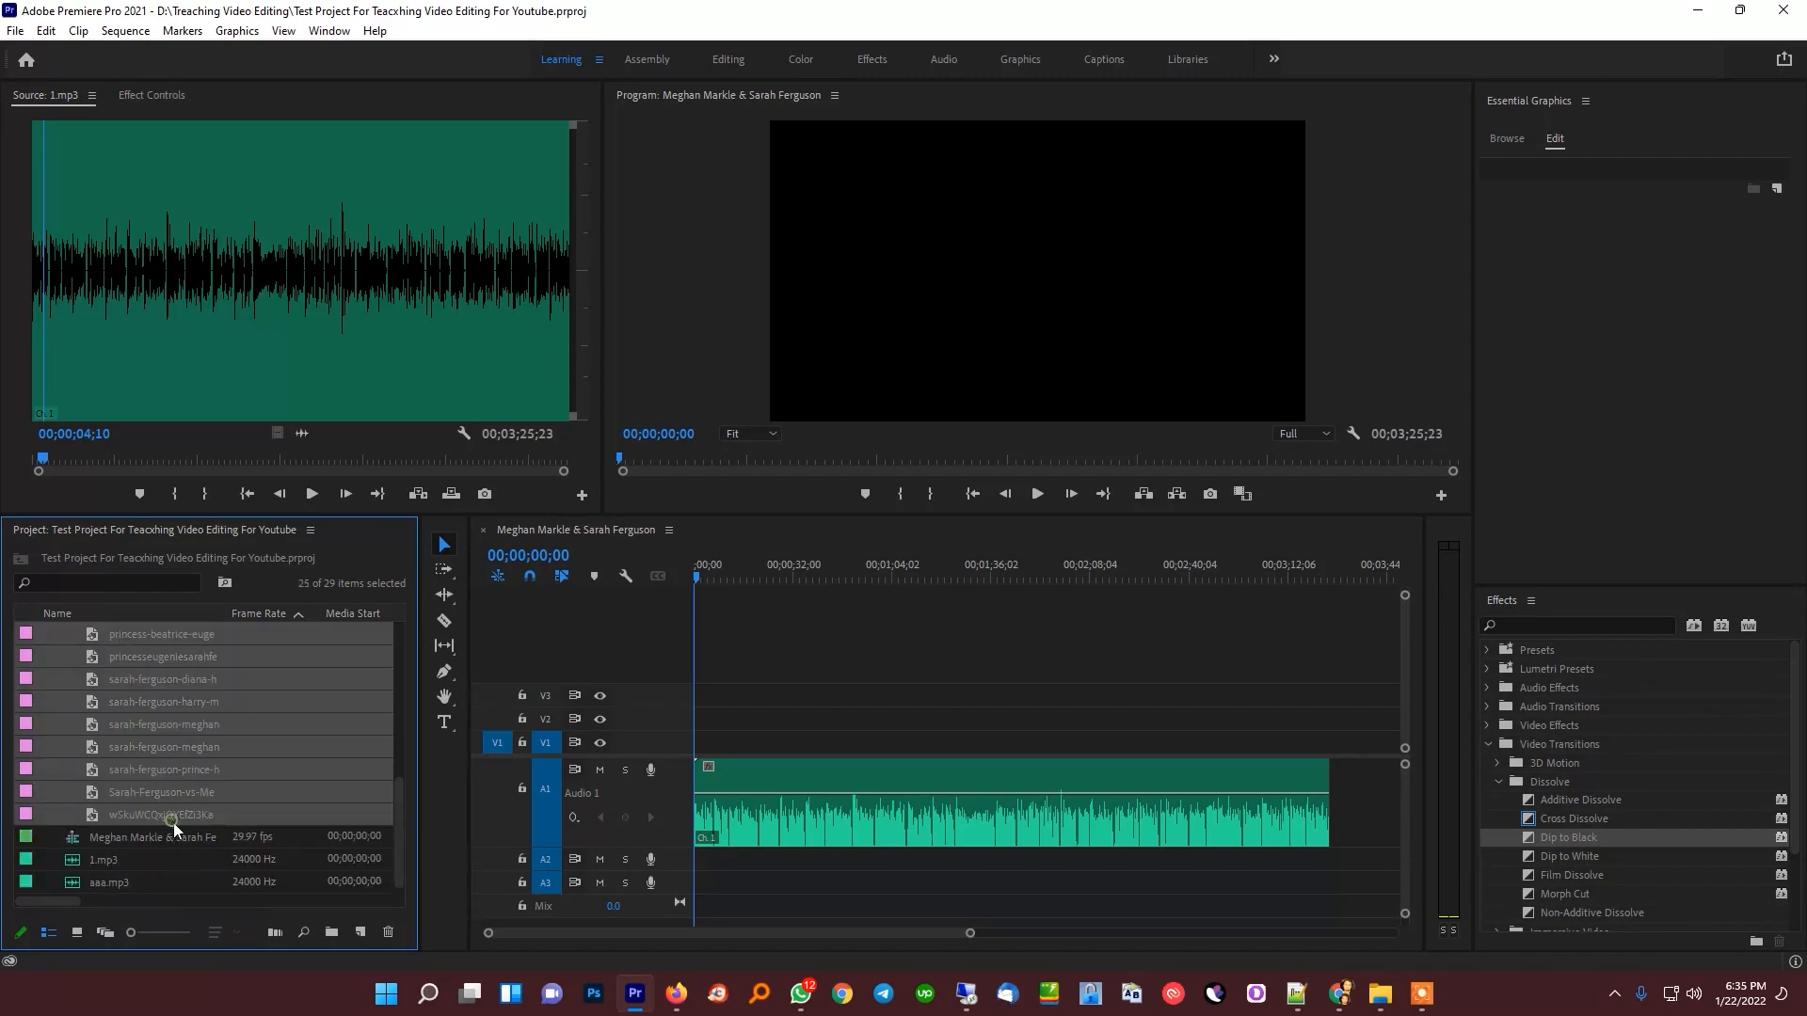
pyautogui.scroll(4, 219, 793)
pyautogui.moveTo(143, 658); pyautogui.dragTo(743, 748)
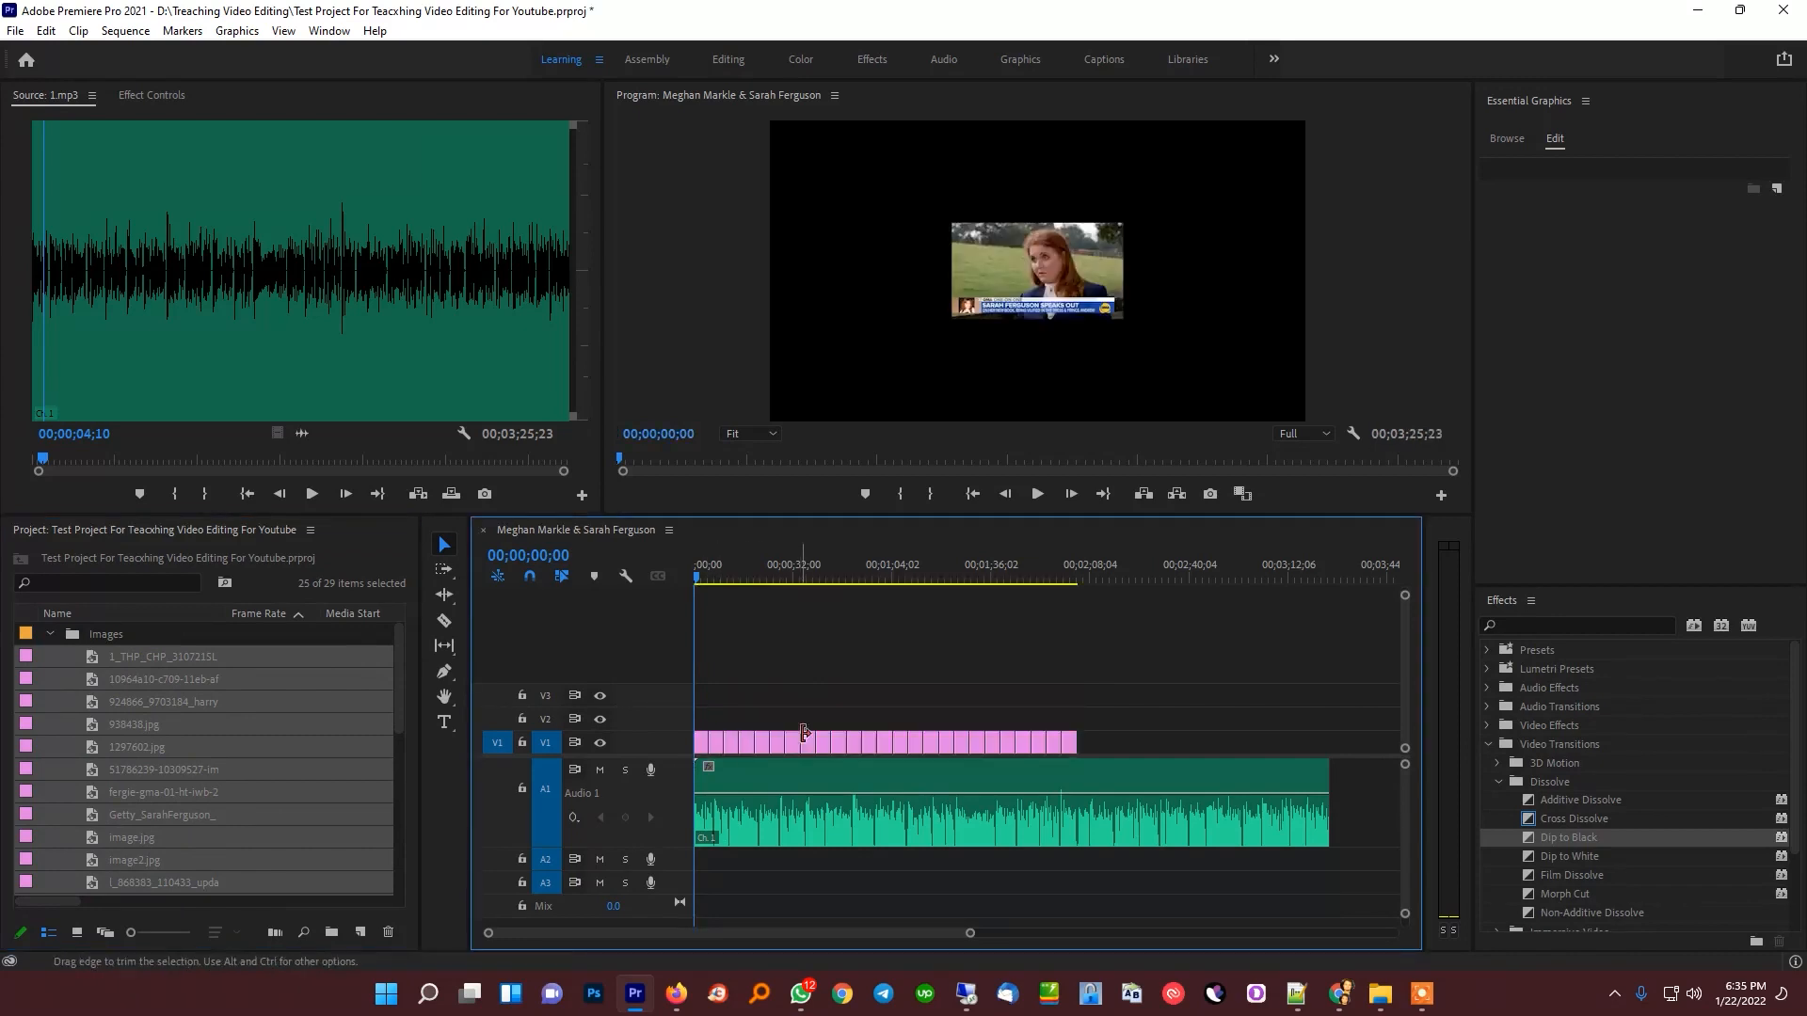
# Scrub through the placed images and return the playhead to the first image at 00;00;04;17, leaving no clips selected
pyautogui.moveTo(710, 574); pyautogui.dragTo(928, 576)
pyautogui.moveTo(1185, 684); pyautogui.dragTo(675, 764)
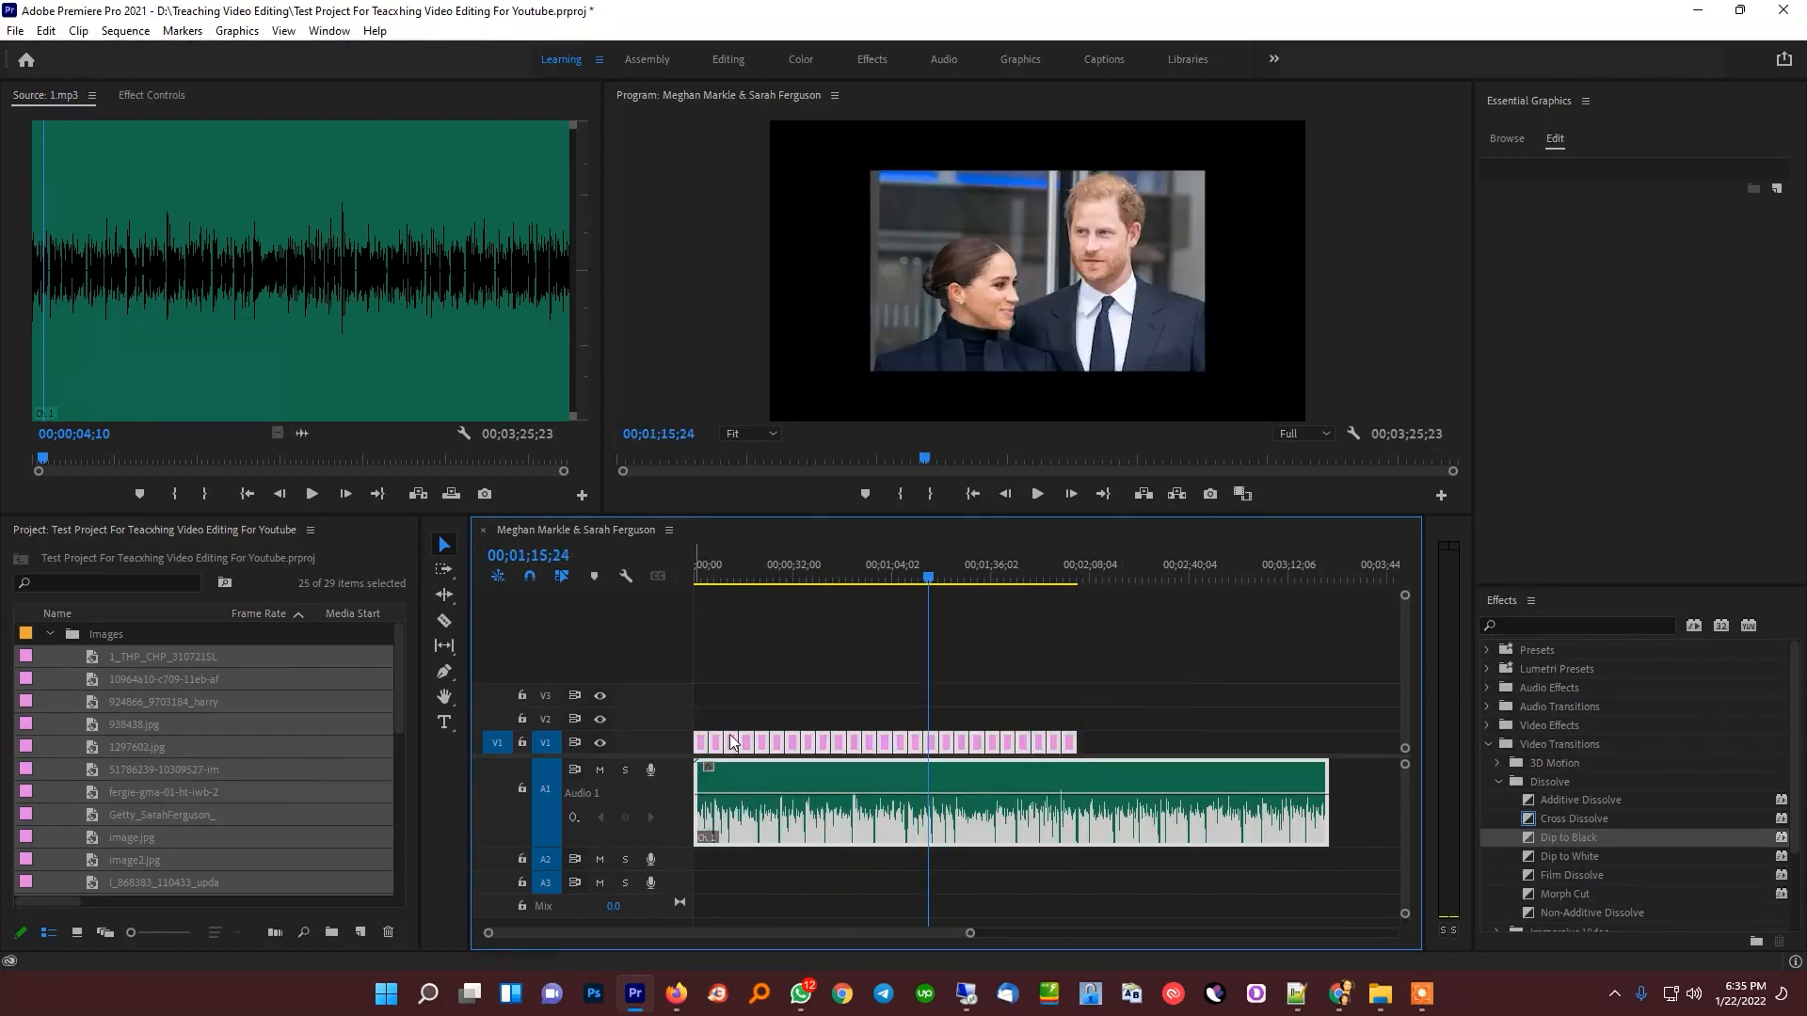
pyautogui.moveTo(925, 564); pyautogui.dragTo(707, 686)
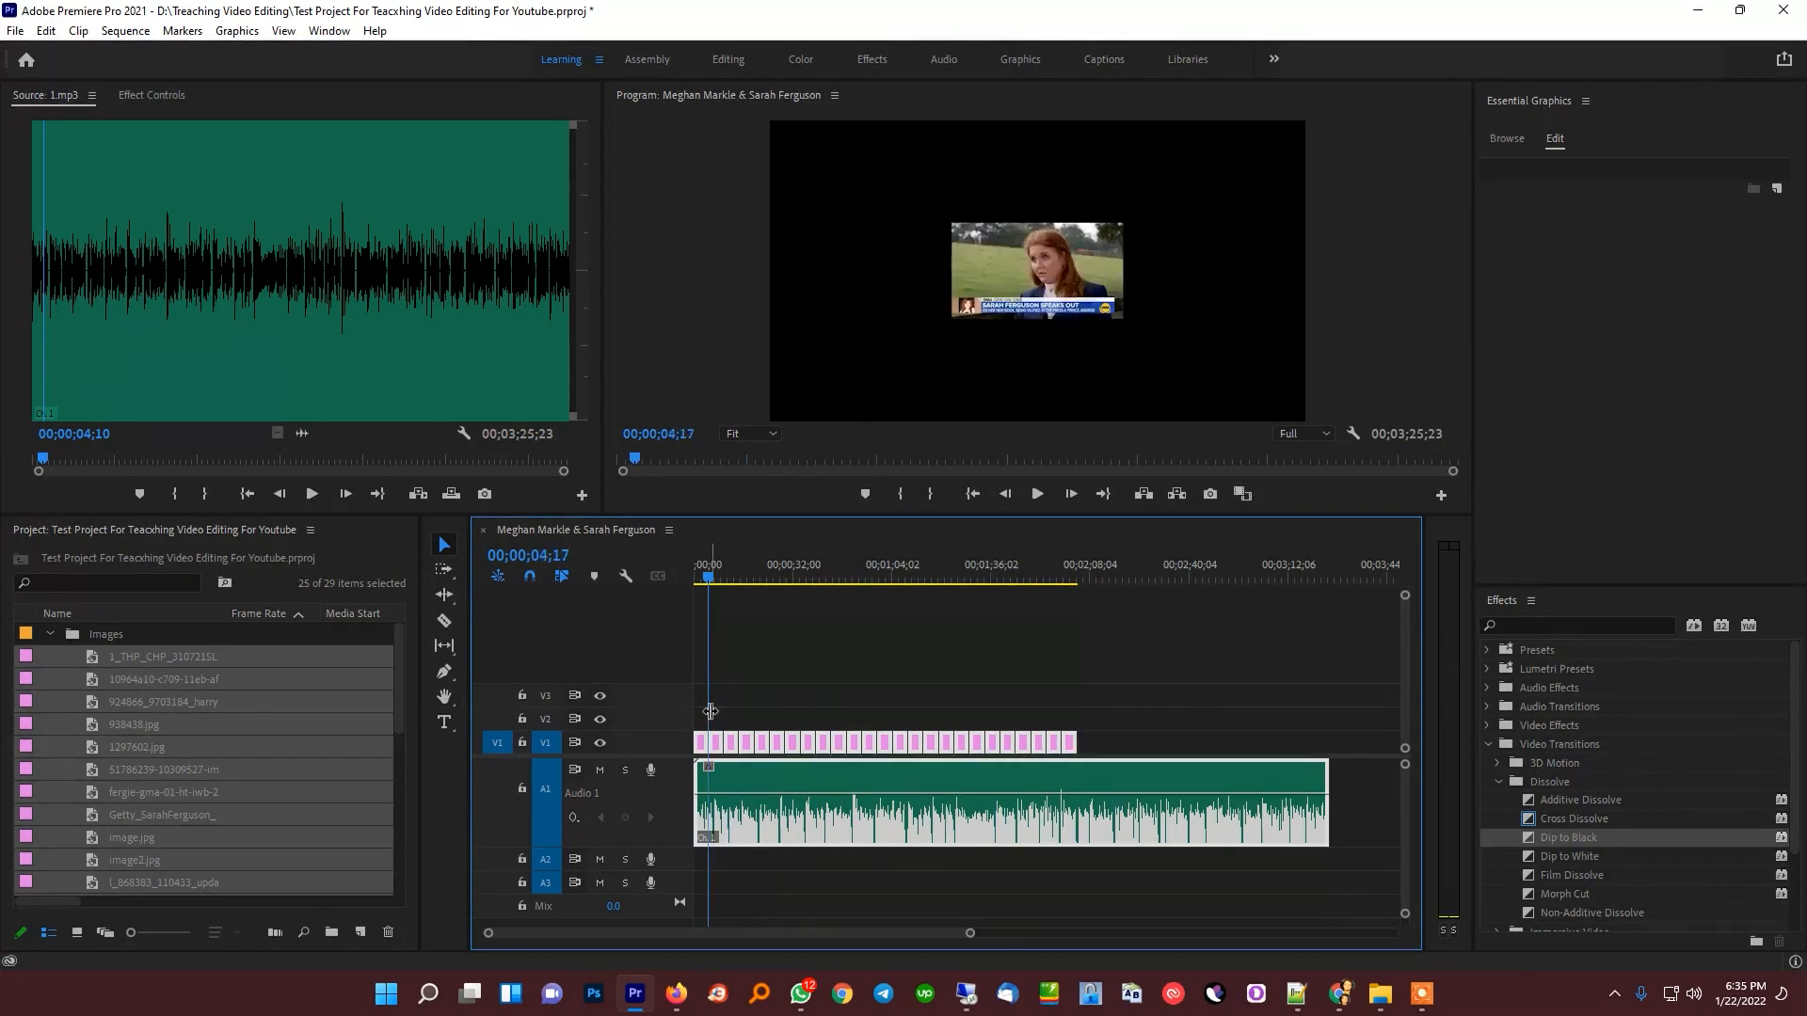
pyautogui.click(803, 683)
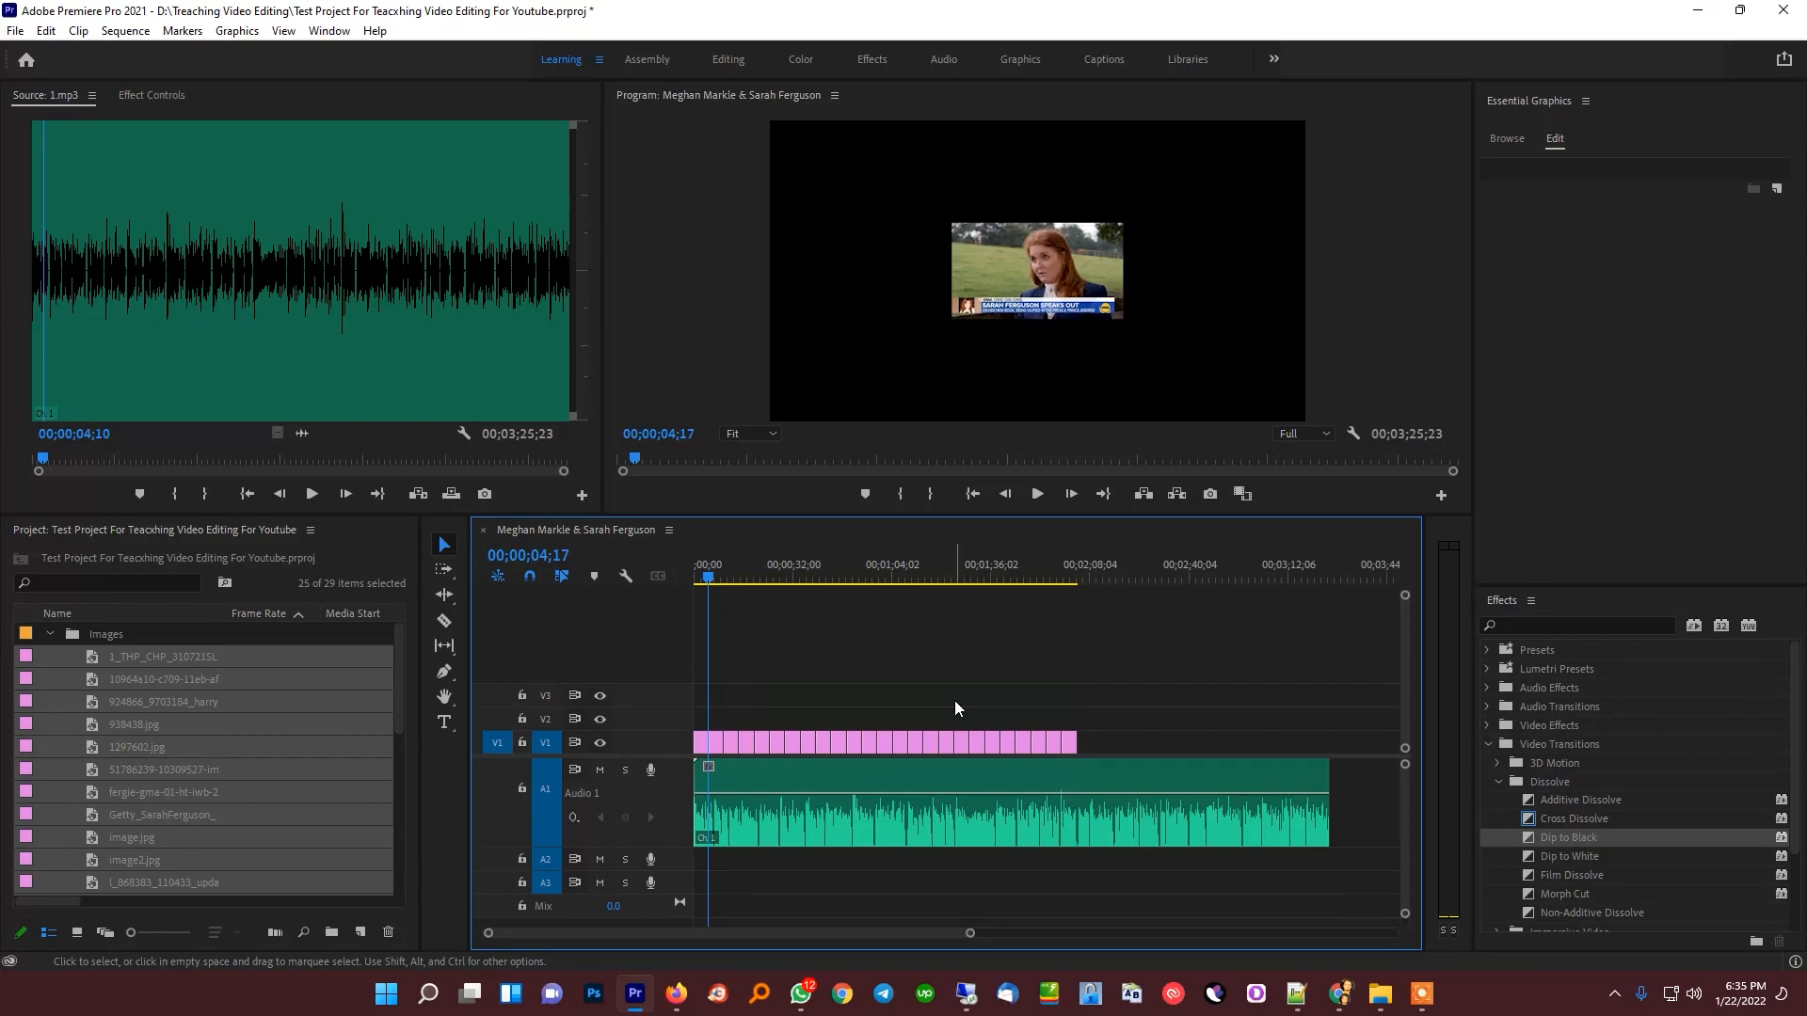
# Enlarge the first image clip on V1 to fill the frame by setting its Scale to 312
pyautogui.click(702, 744)
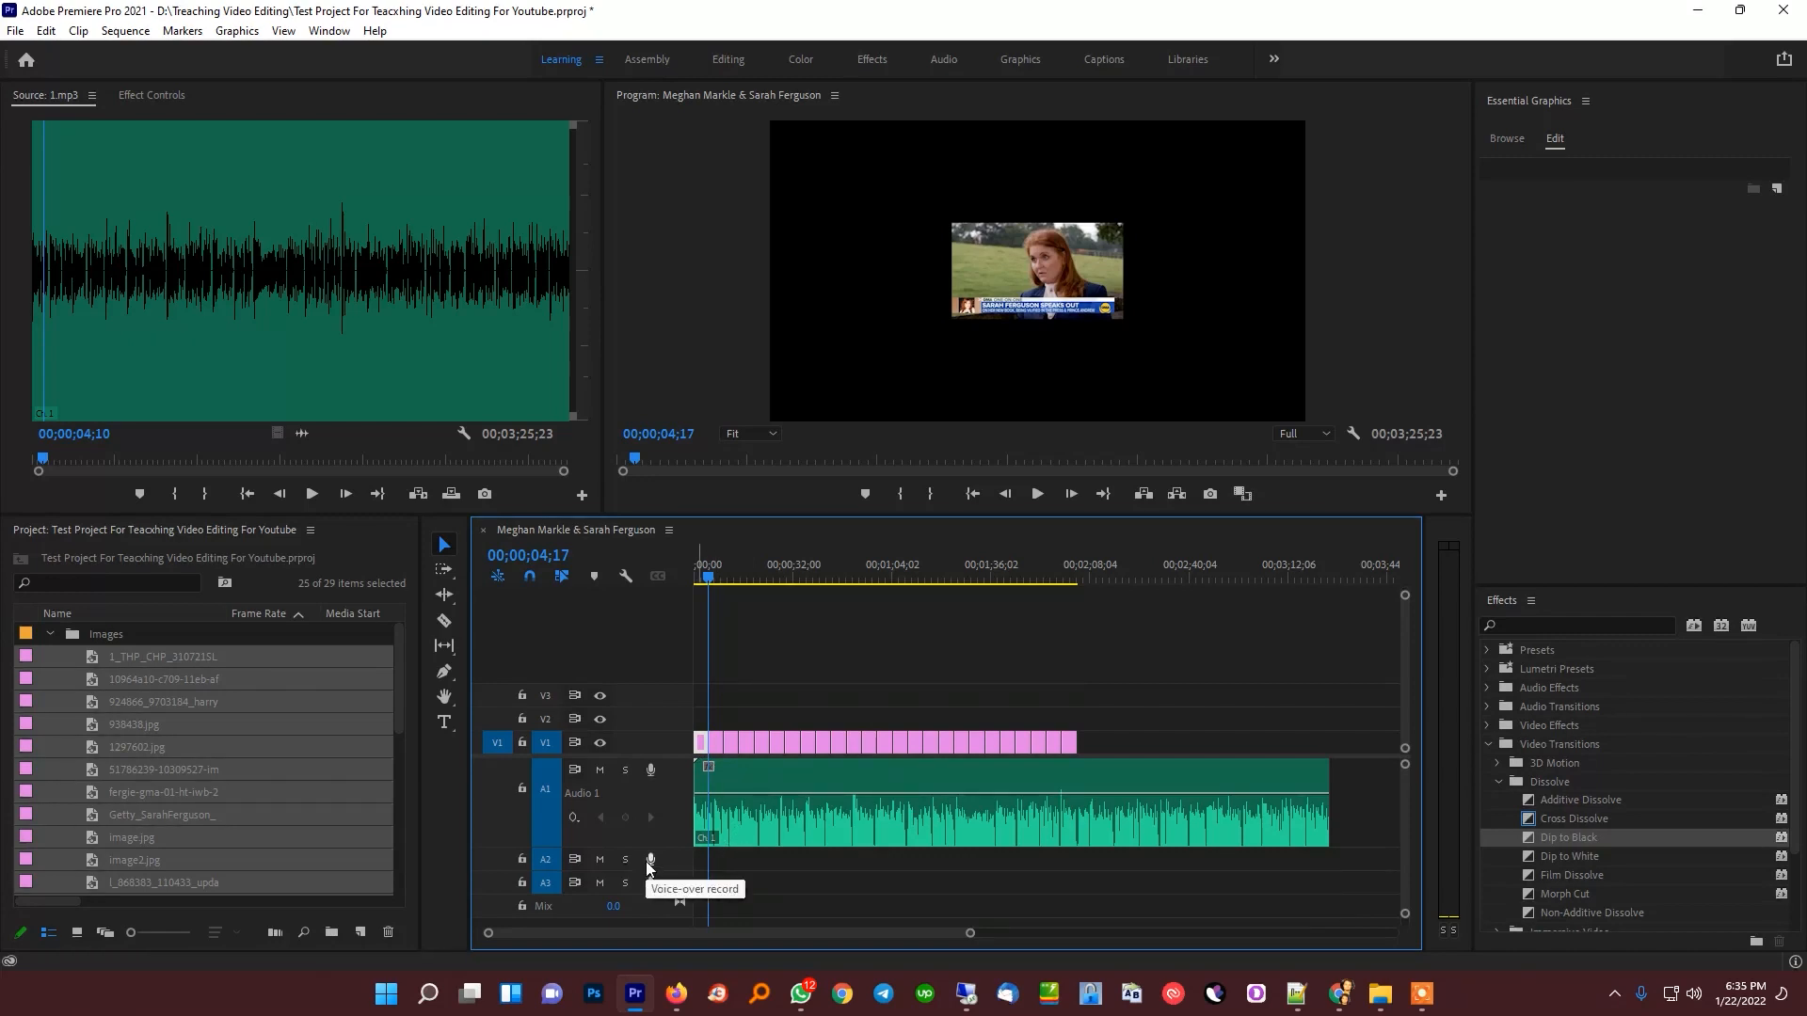
pyautogui.click(811, 707)
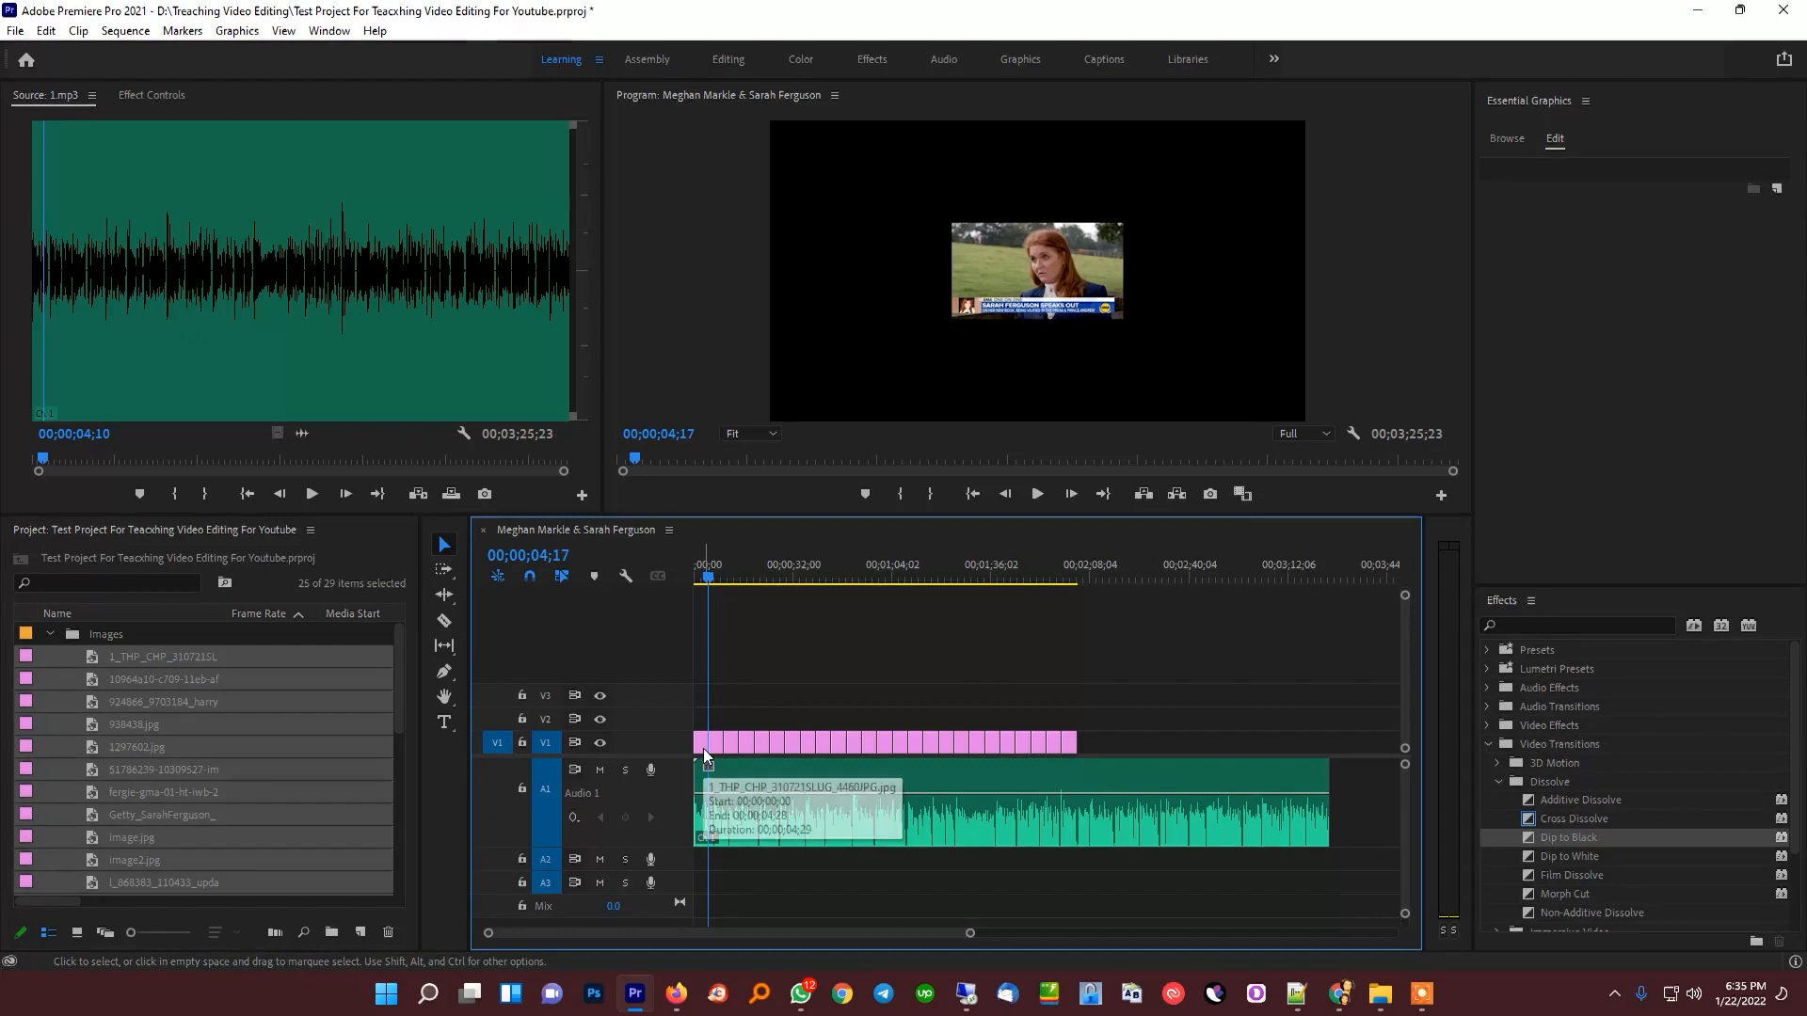
pyautogui.click(152, 95)
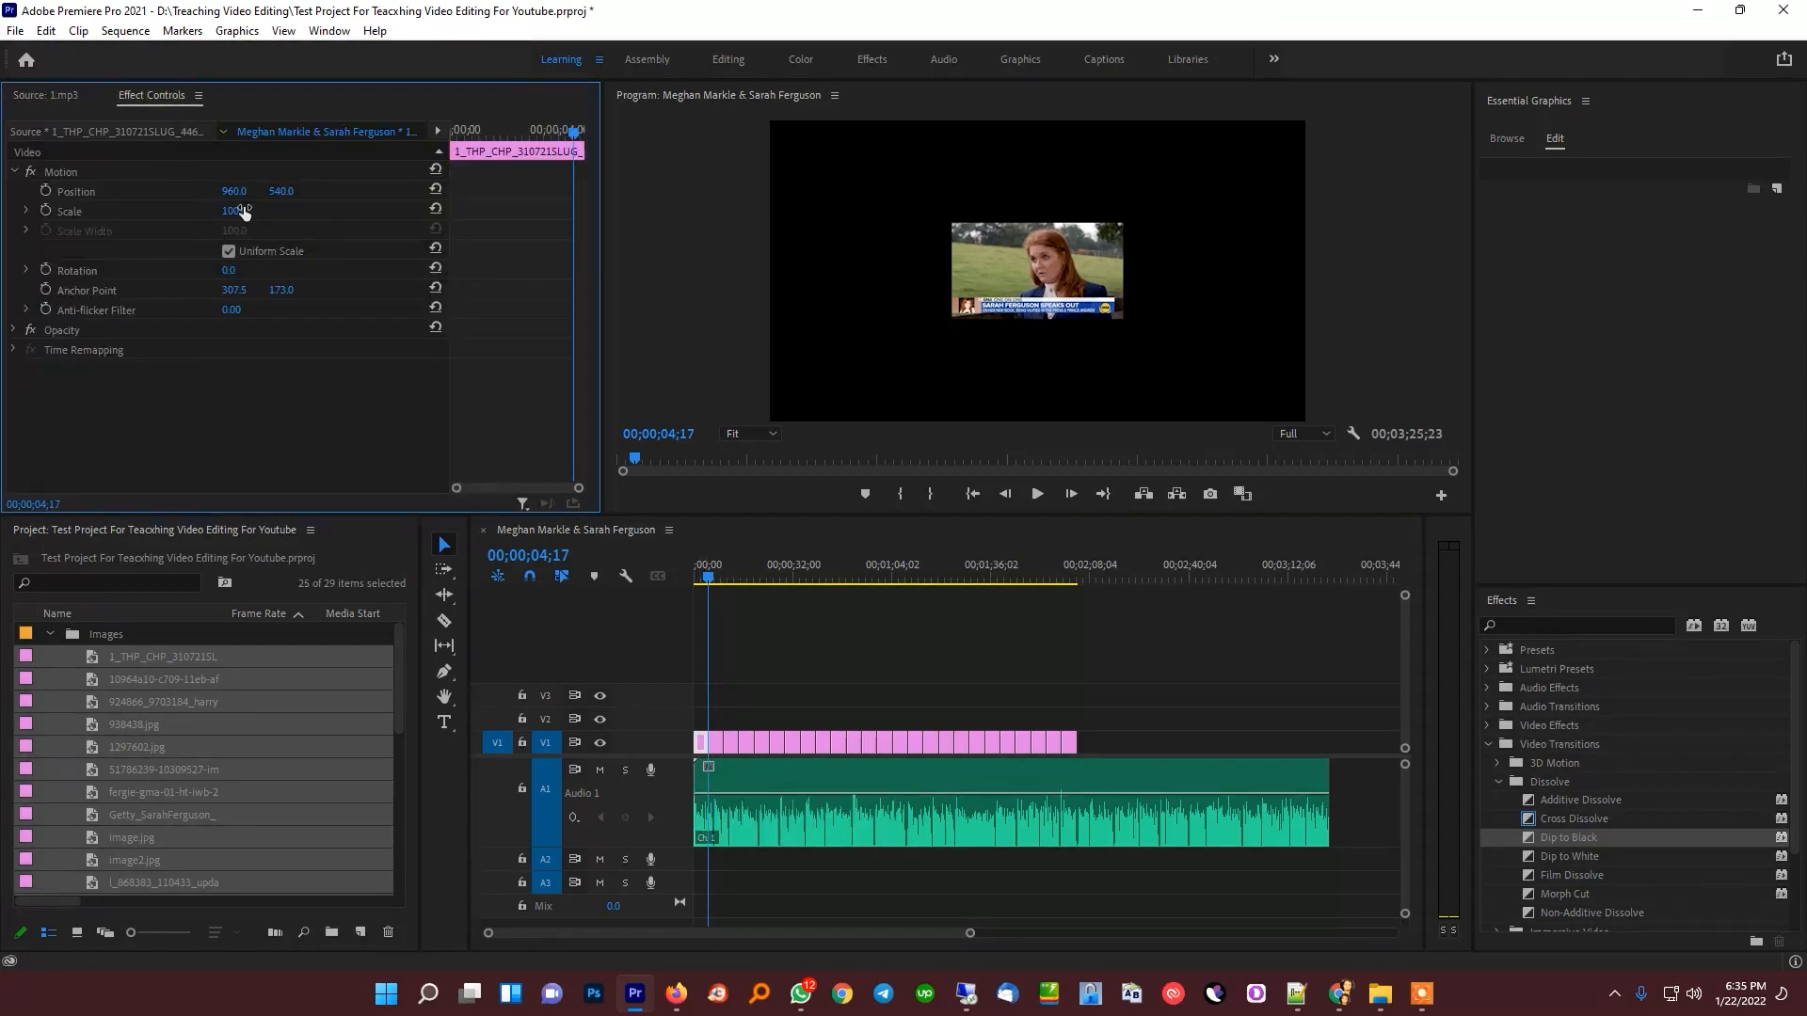
pyautogui.moveTo(235, 211); pyautogui.dragTo(435, 211)
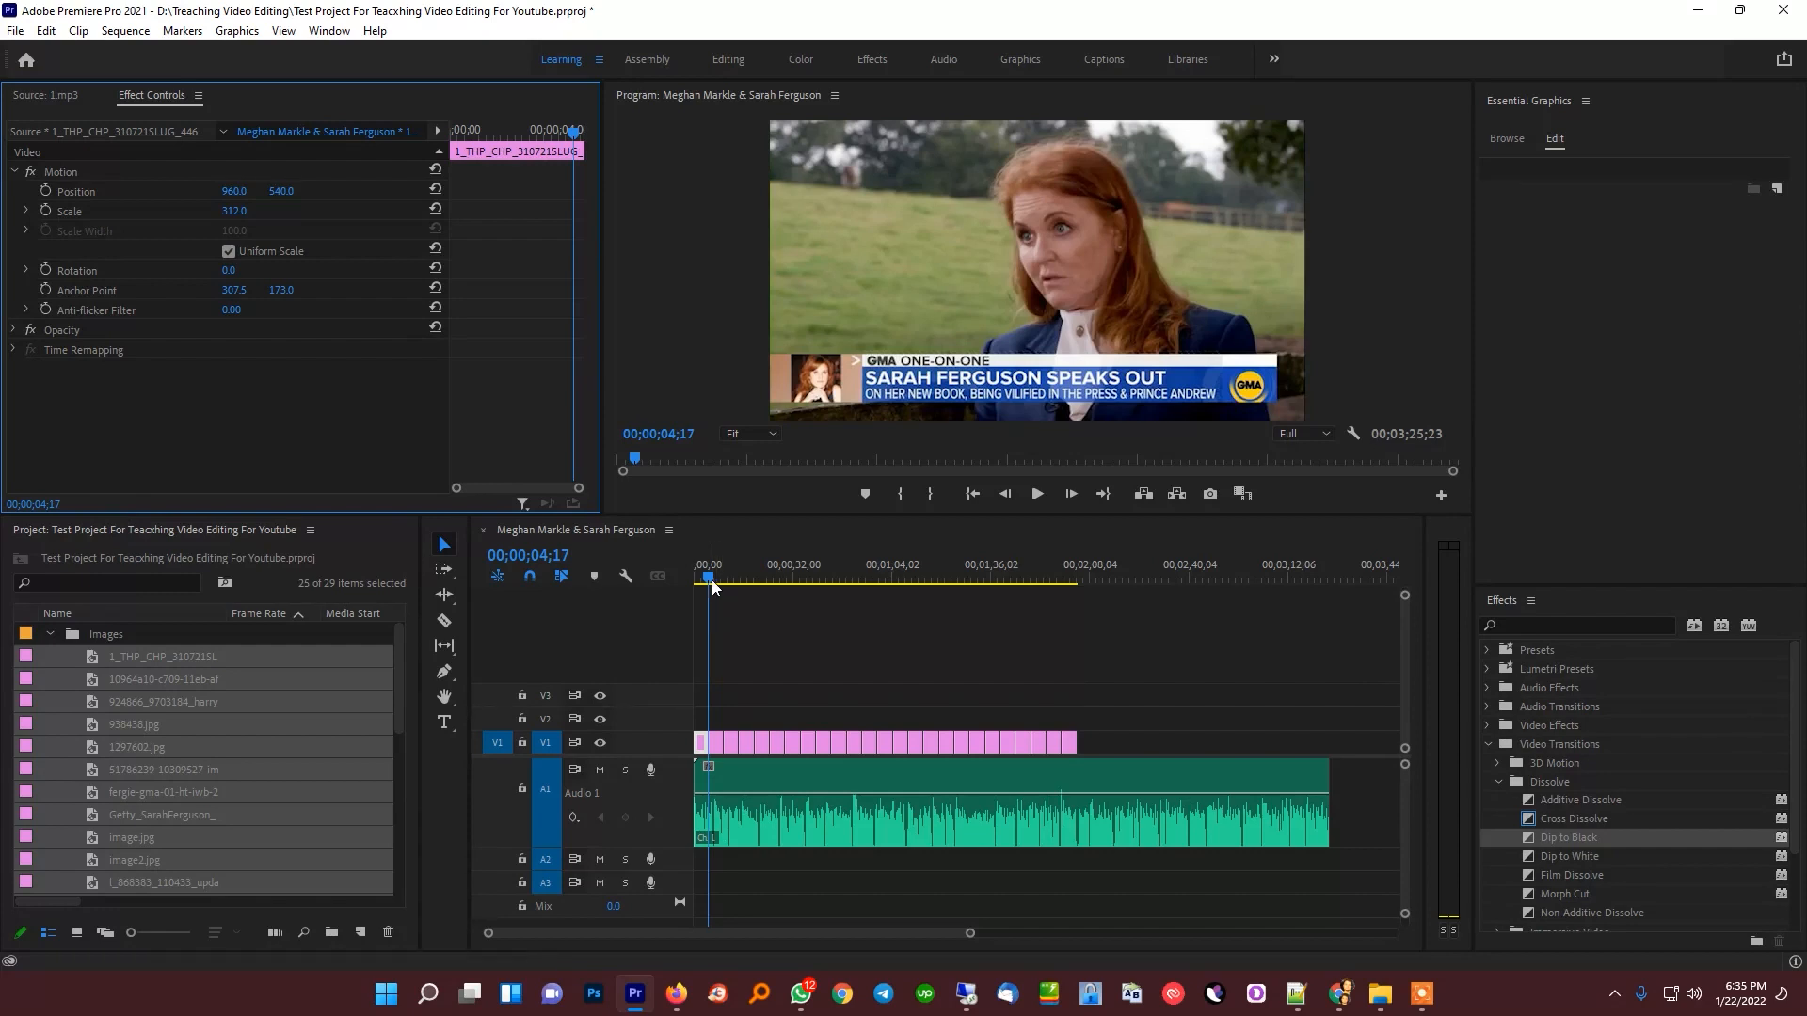
pyautogui.click(761, 647)
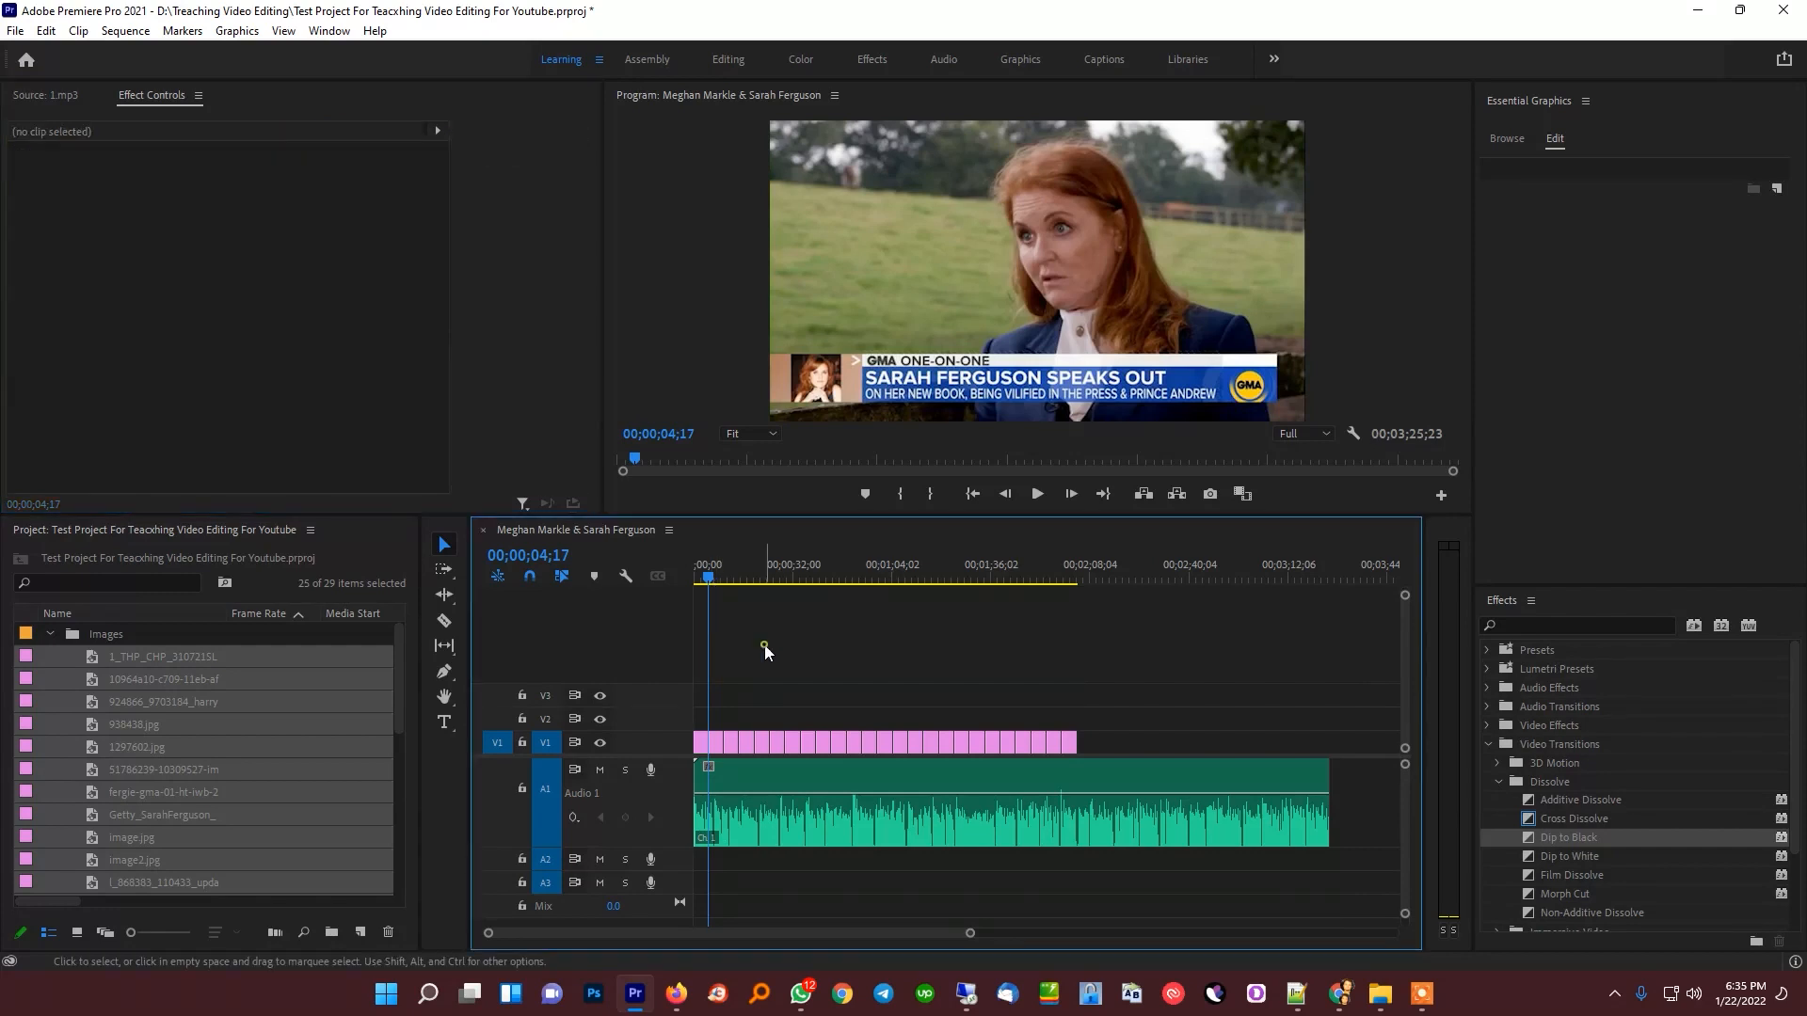
pyautogui.click(706, 750)
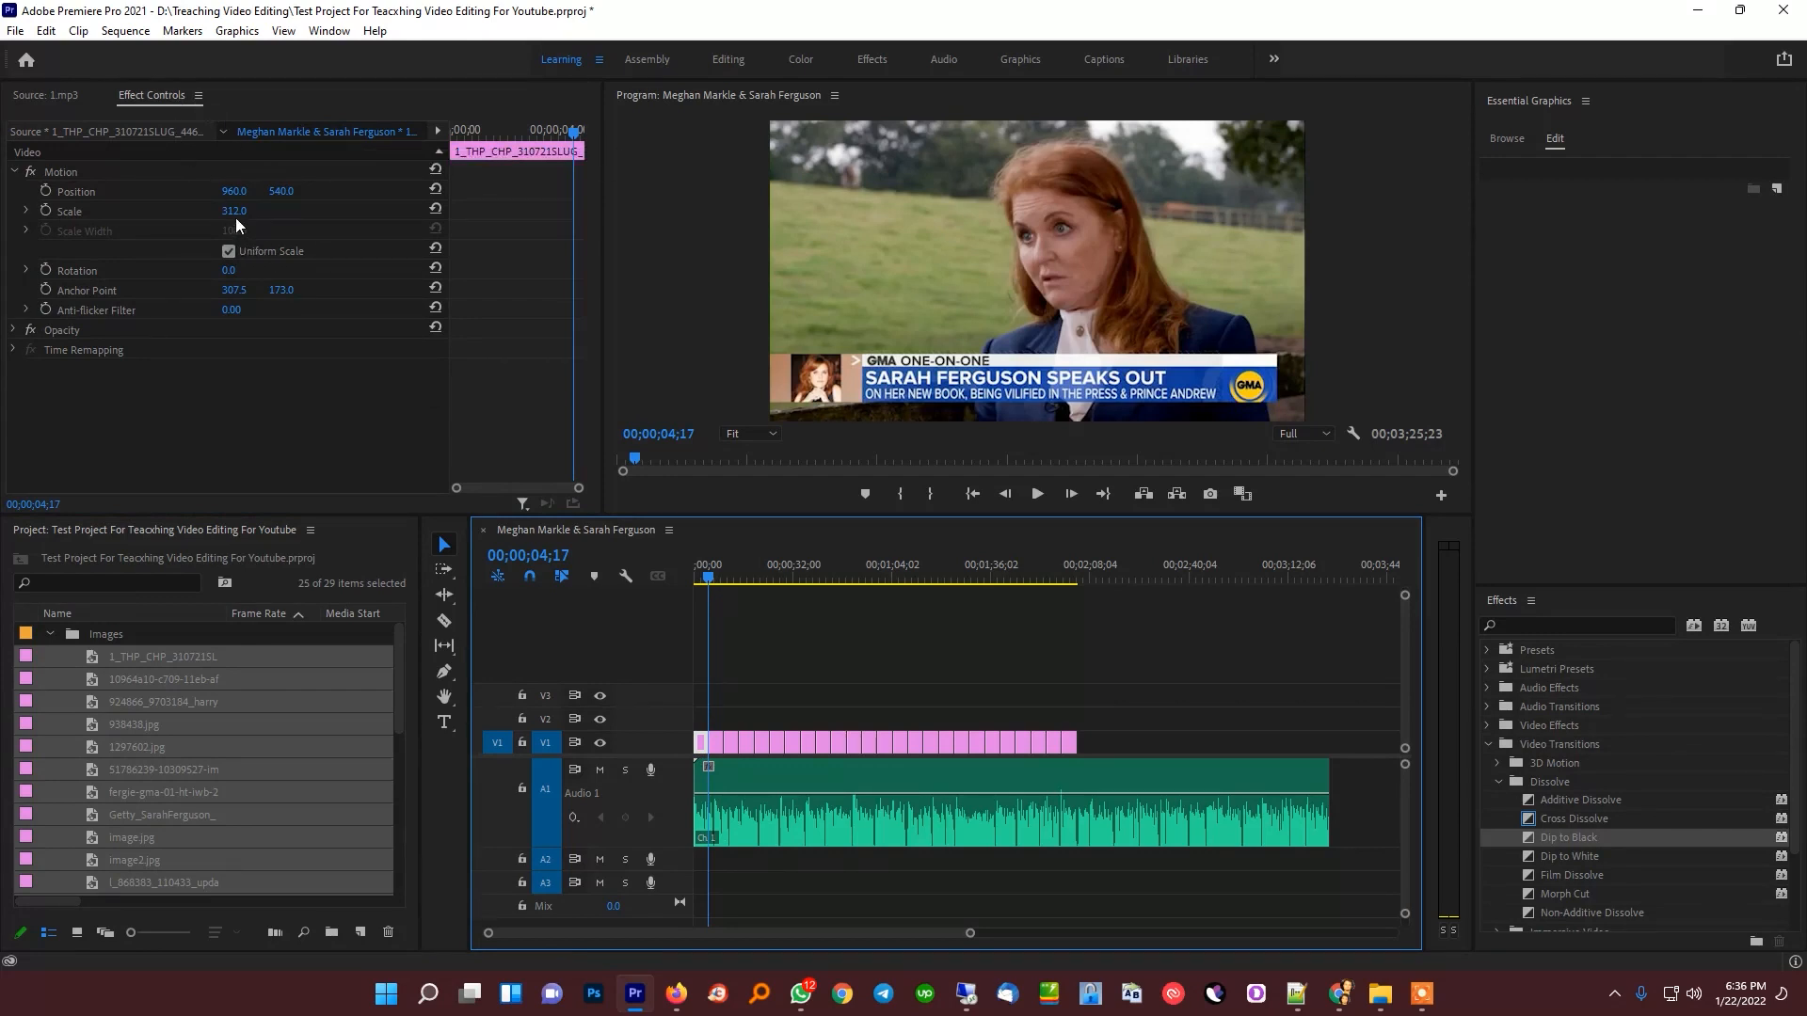
# Move the playhead to 00;00;07;27 and scale the second image clip on V1 to the frame size
pyautogui.click(1137, 680)
pyautogui.moveTo(1154, 704); pyautogui.dragTo(843, 721)
pyautogui.moveTo(708, 569); pyautogui.dragTo(720, 571)
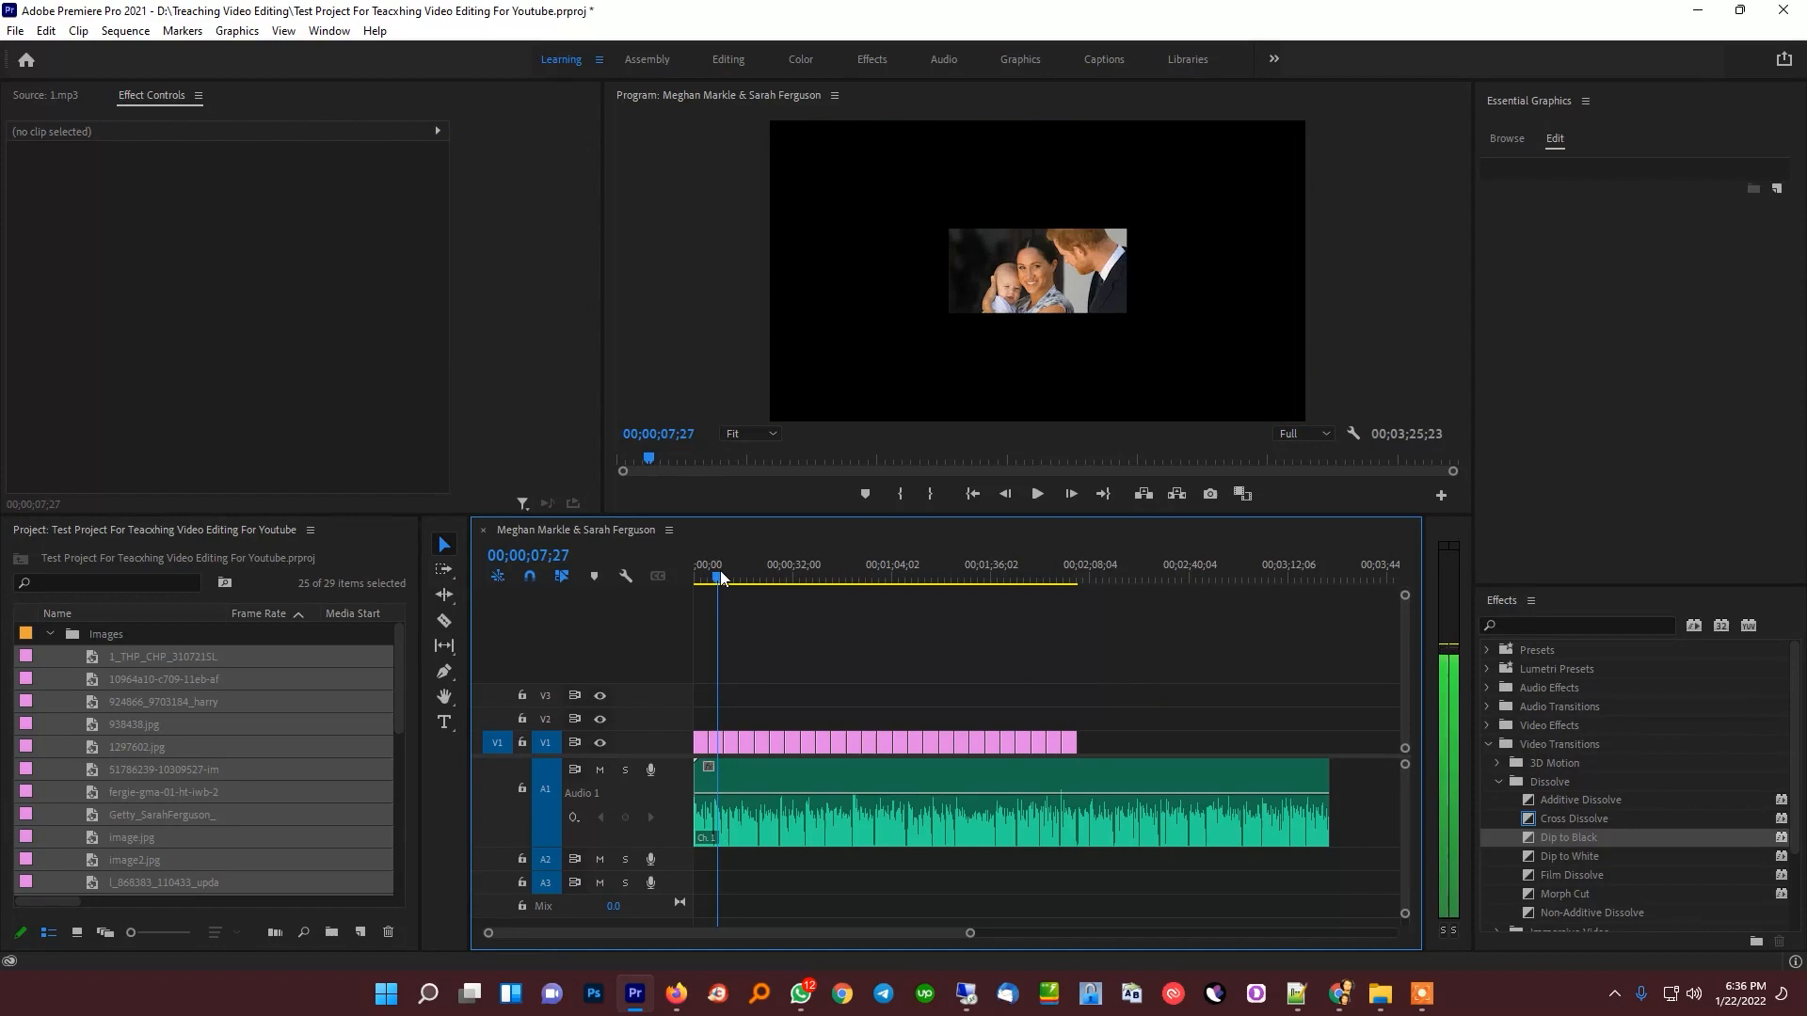
pyautogui.click(718, 742)
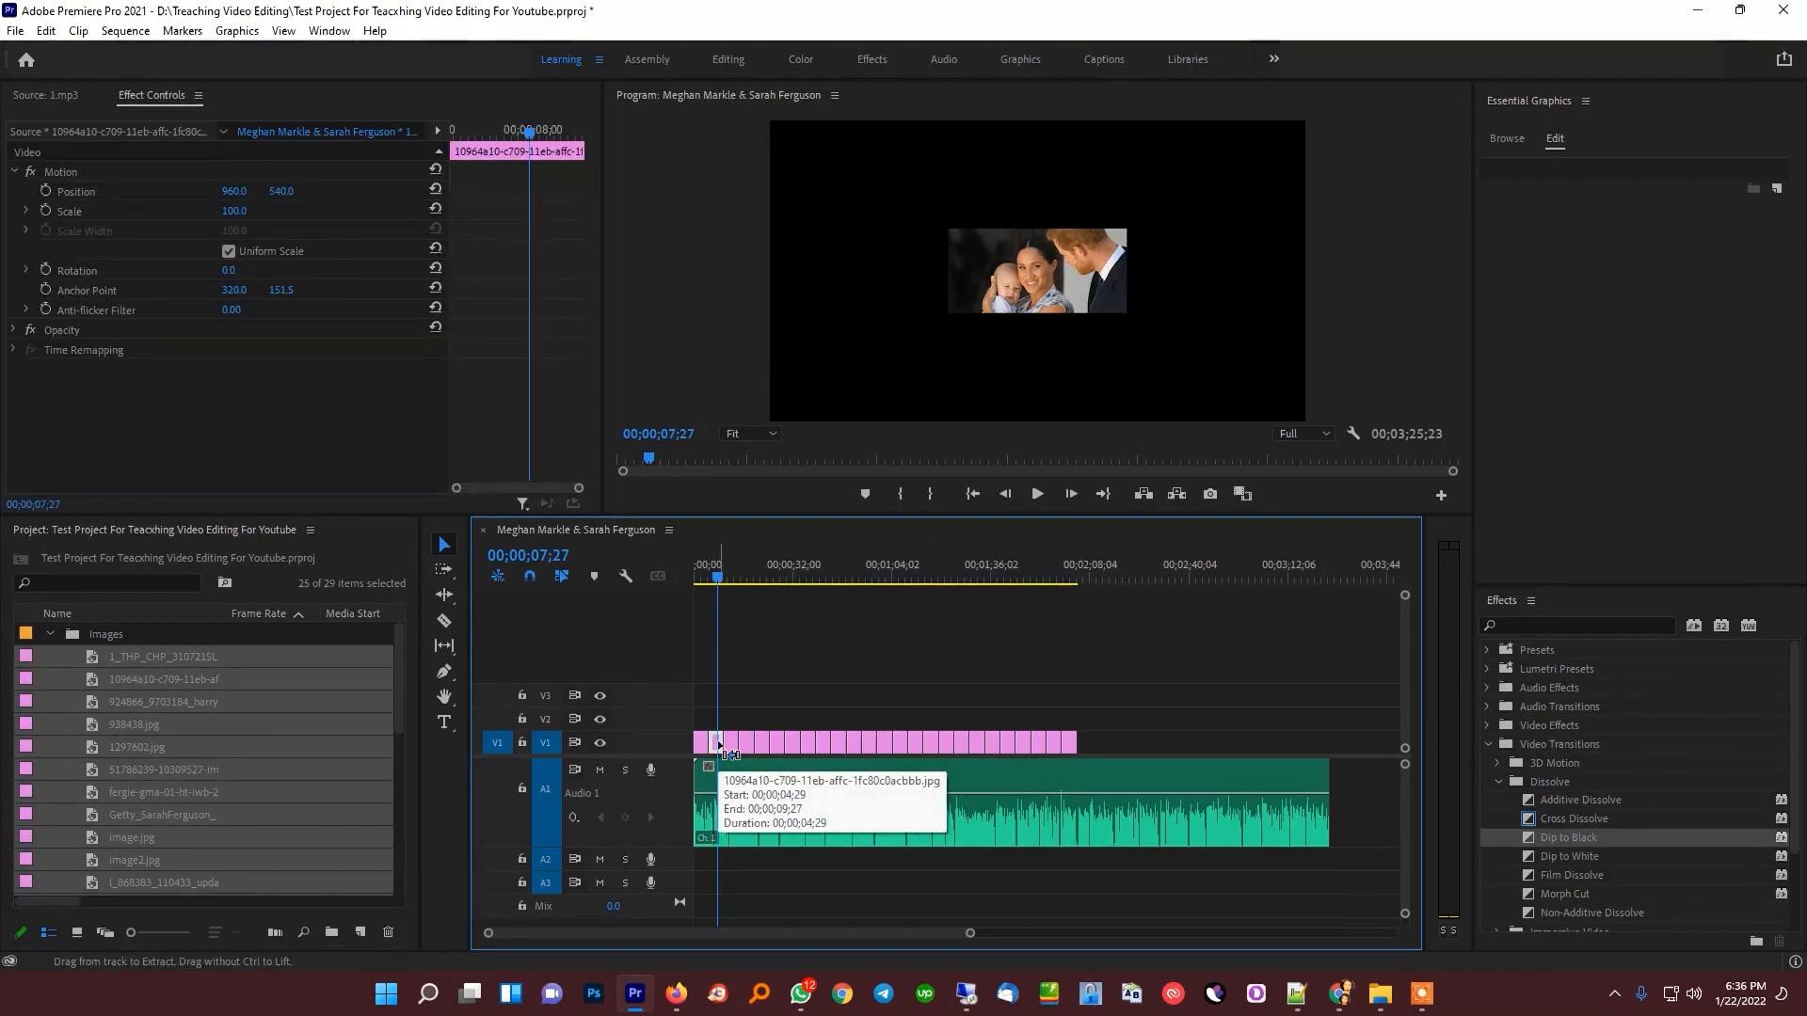
pyautogui.hotkey('ctrl', 'f')
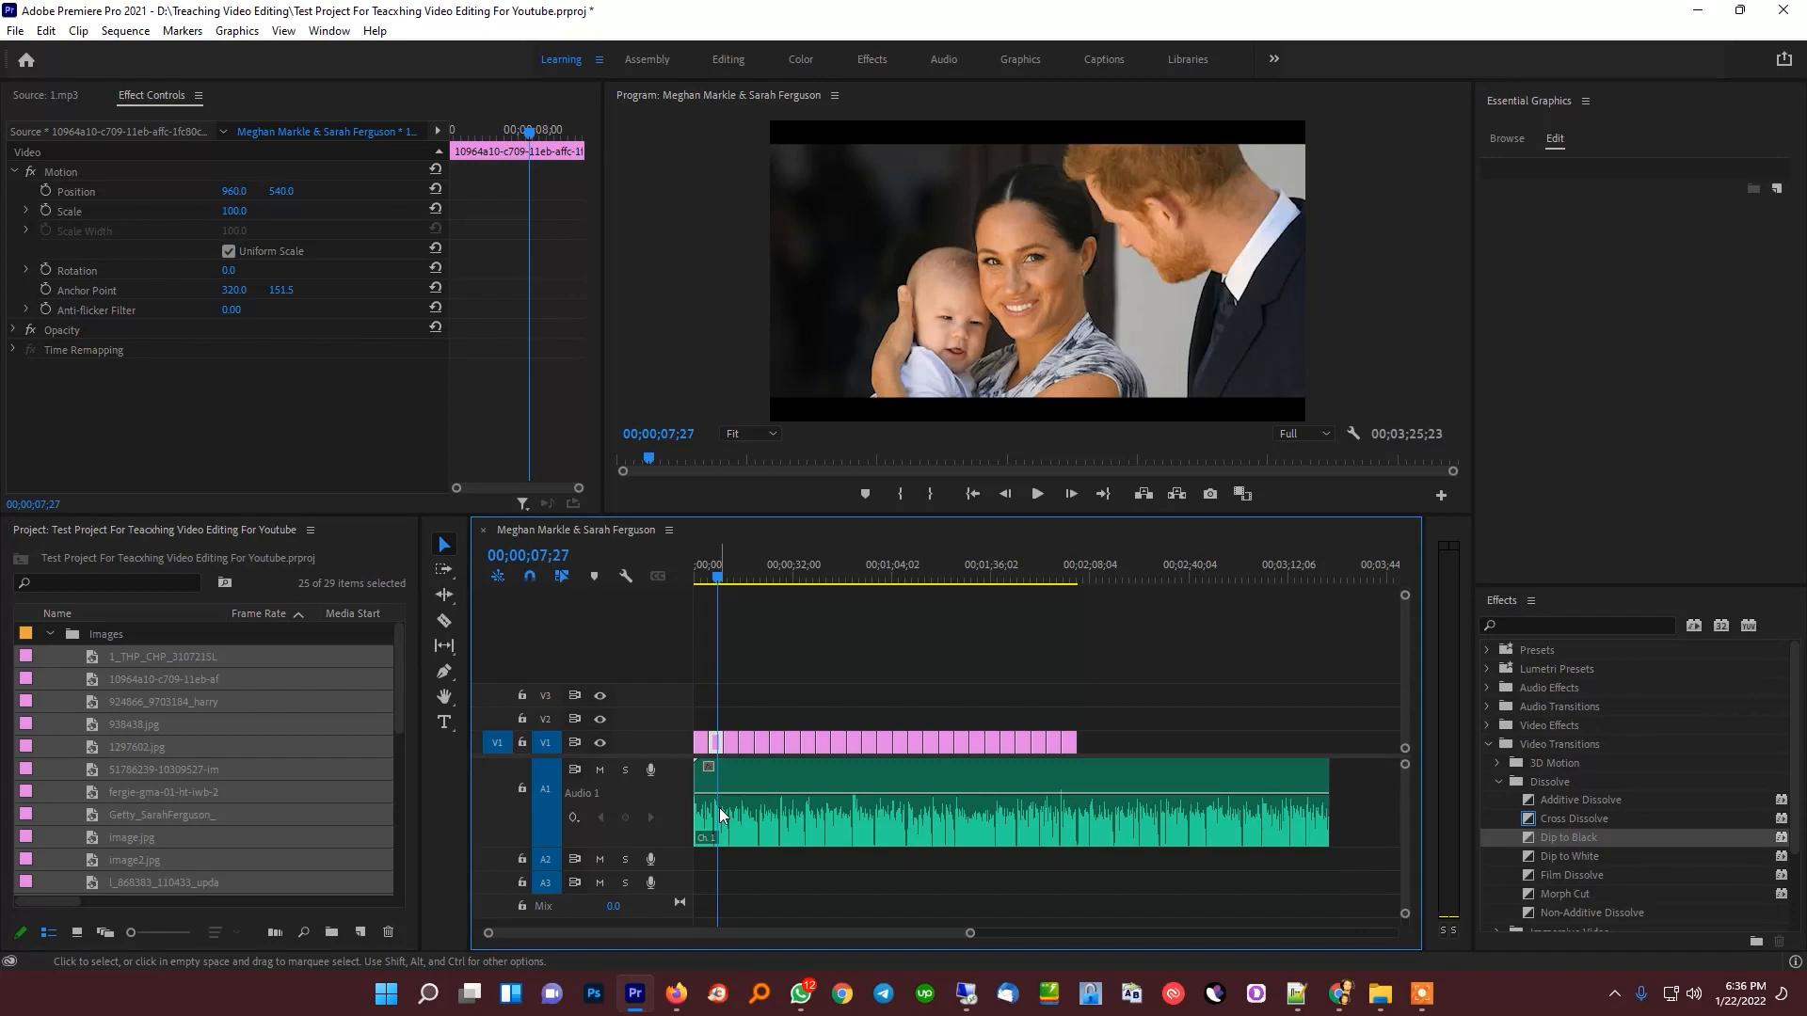
# Scrub through the remaining image clips to check their sizes, then return the playhead to the sequence start with nothing selected
pyautogui.moveTo(720, 577); pyautogui.dragTo(968, 600)
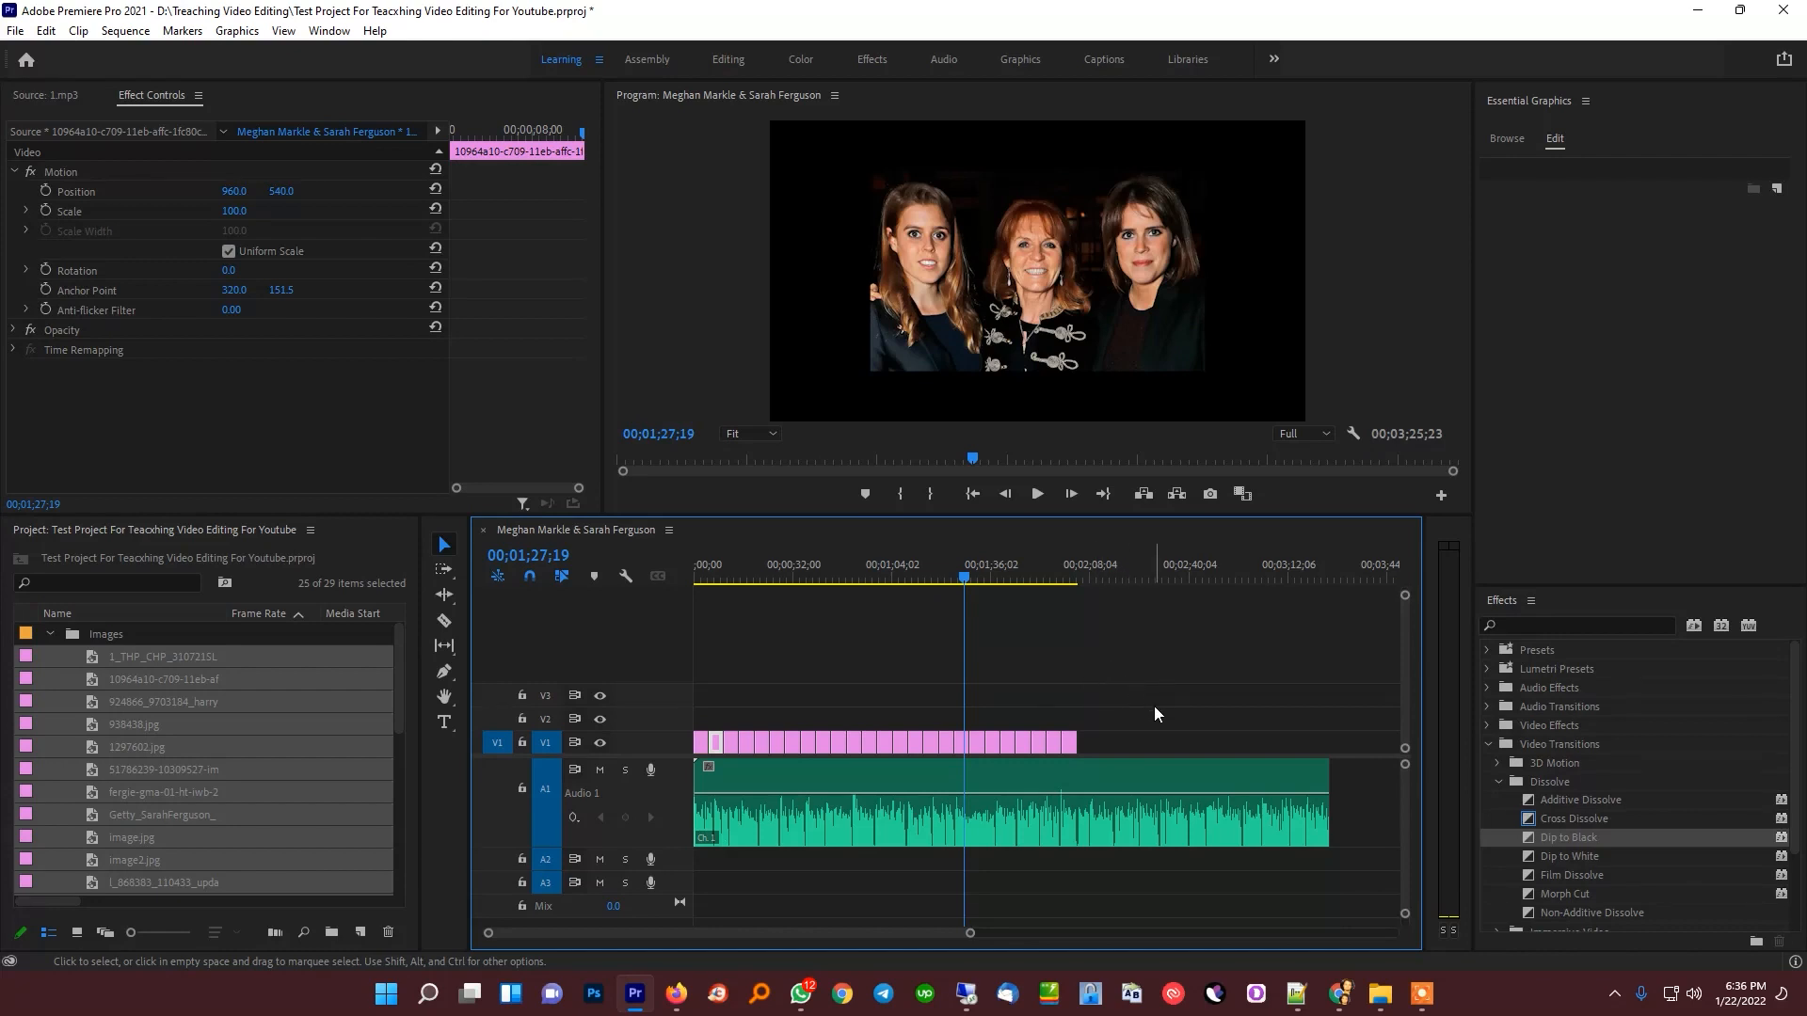
pyautogui.moveTo(1155, 708); pyautogui.dragTo(736, 740)
pyautogui.moveTo(975, 590); pyautogui.dragTo(733, 595)
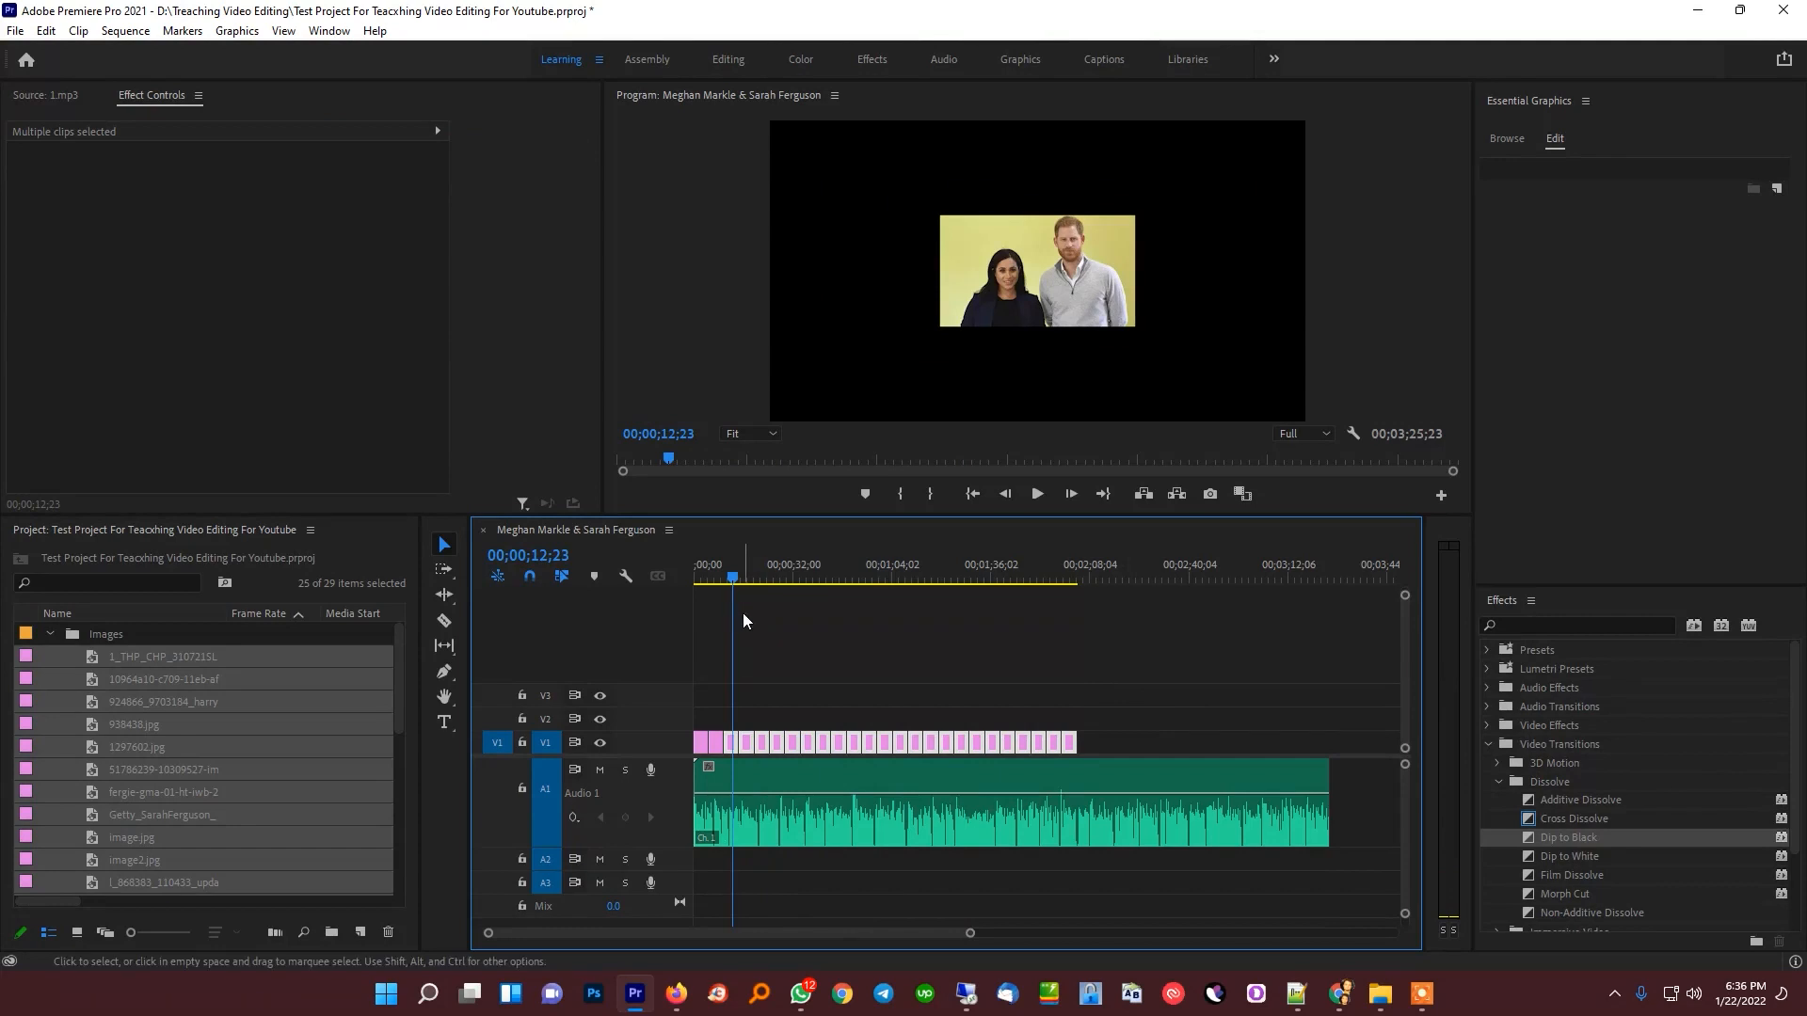
pyautogui.moveTo(760, 581); pyautogui.dragTo(585, 713)
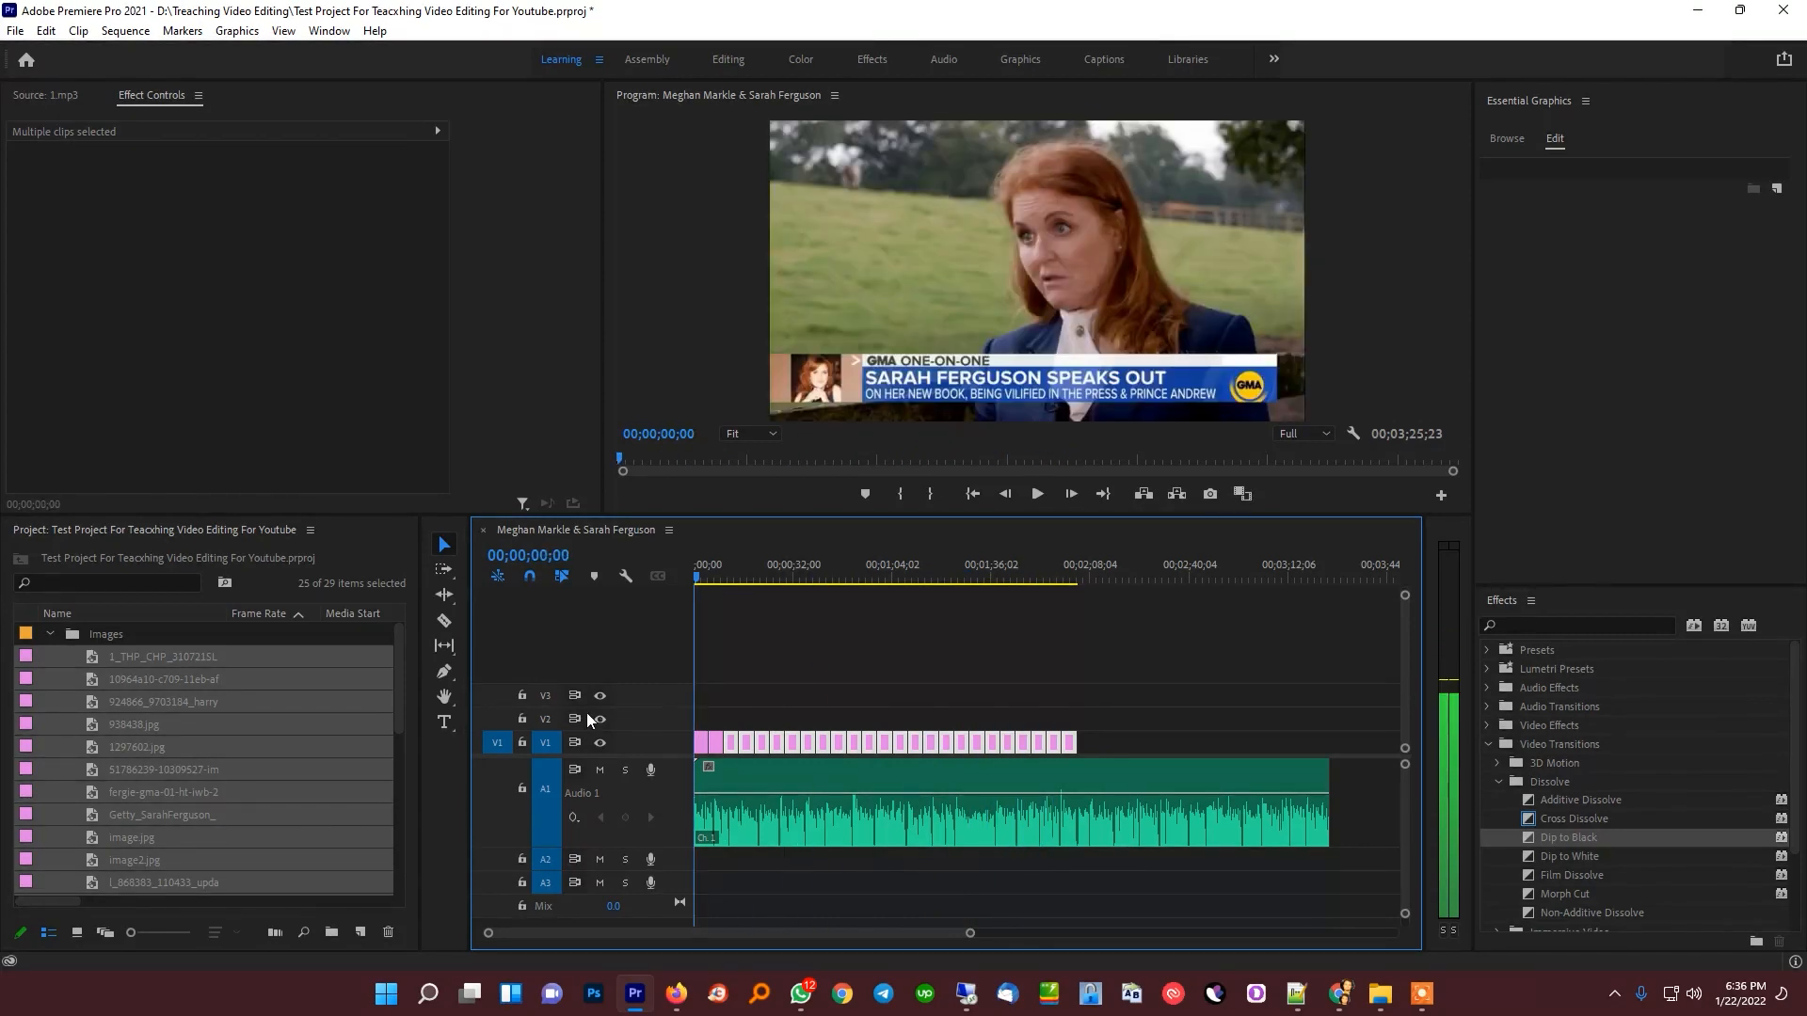
pyautogui.click(844, 678)
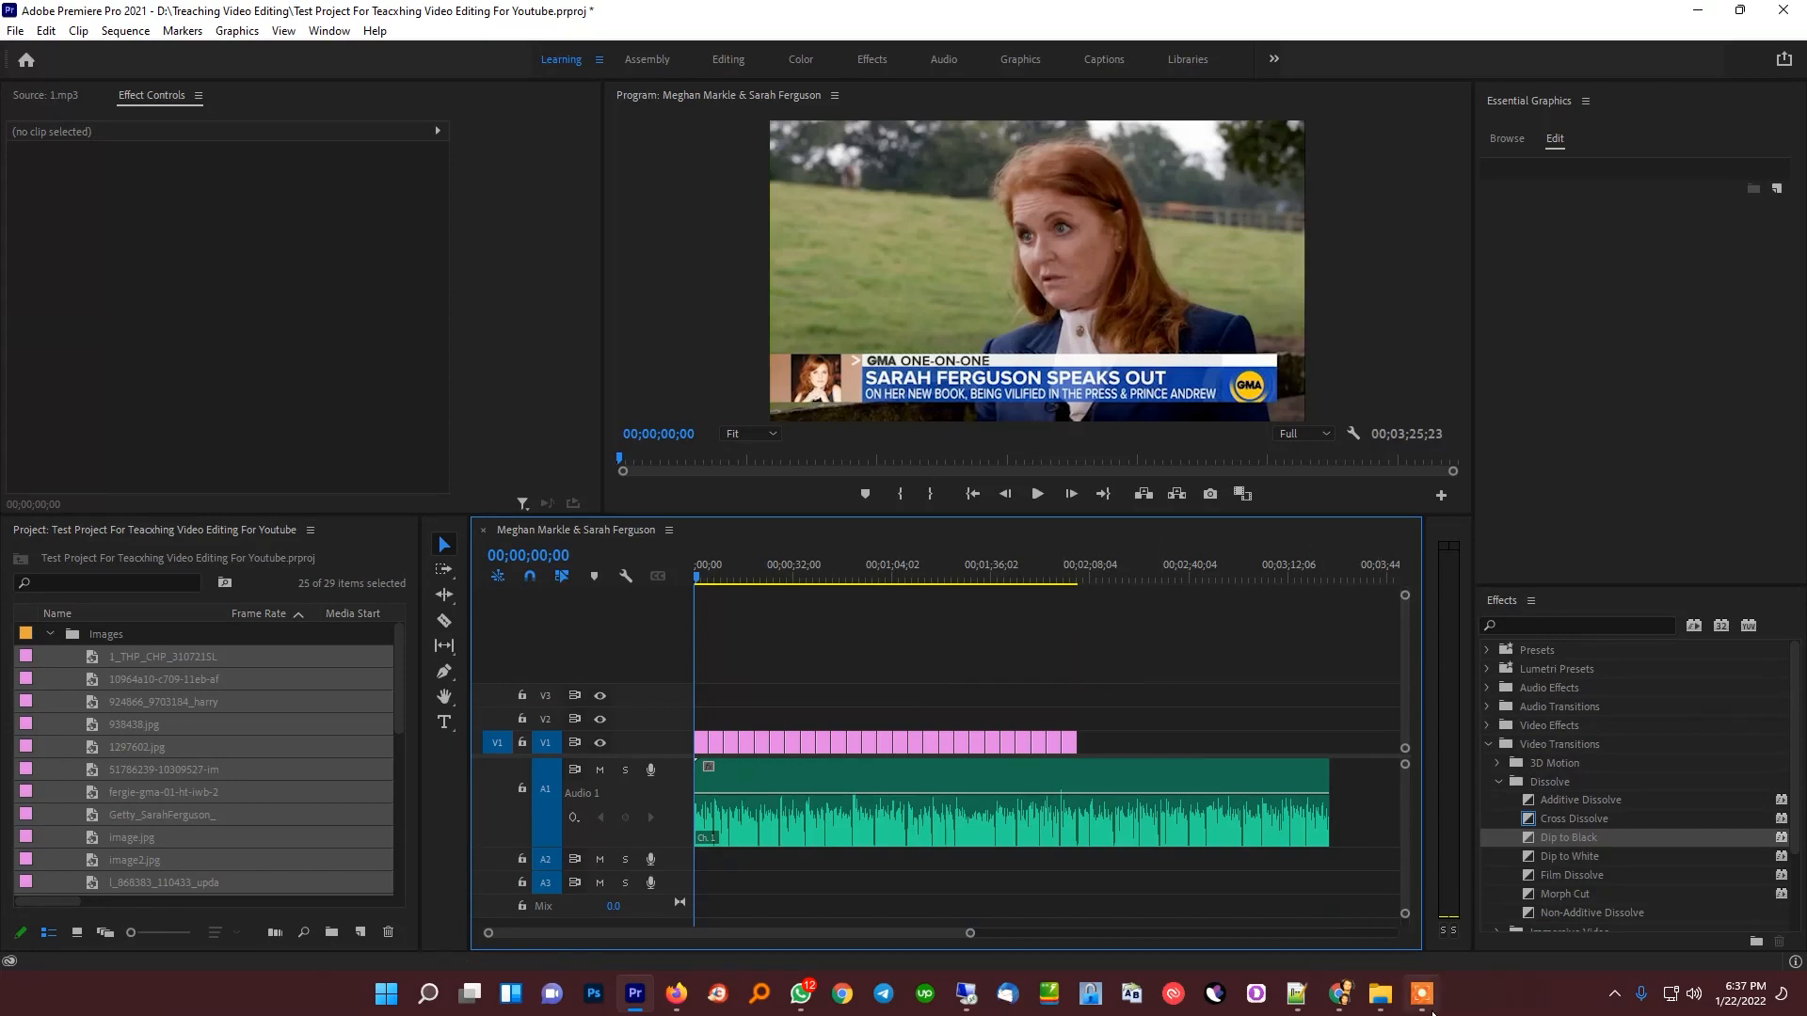
pyautogui.click(1428, 1008)
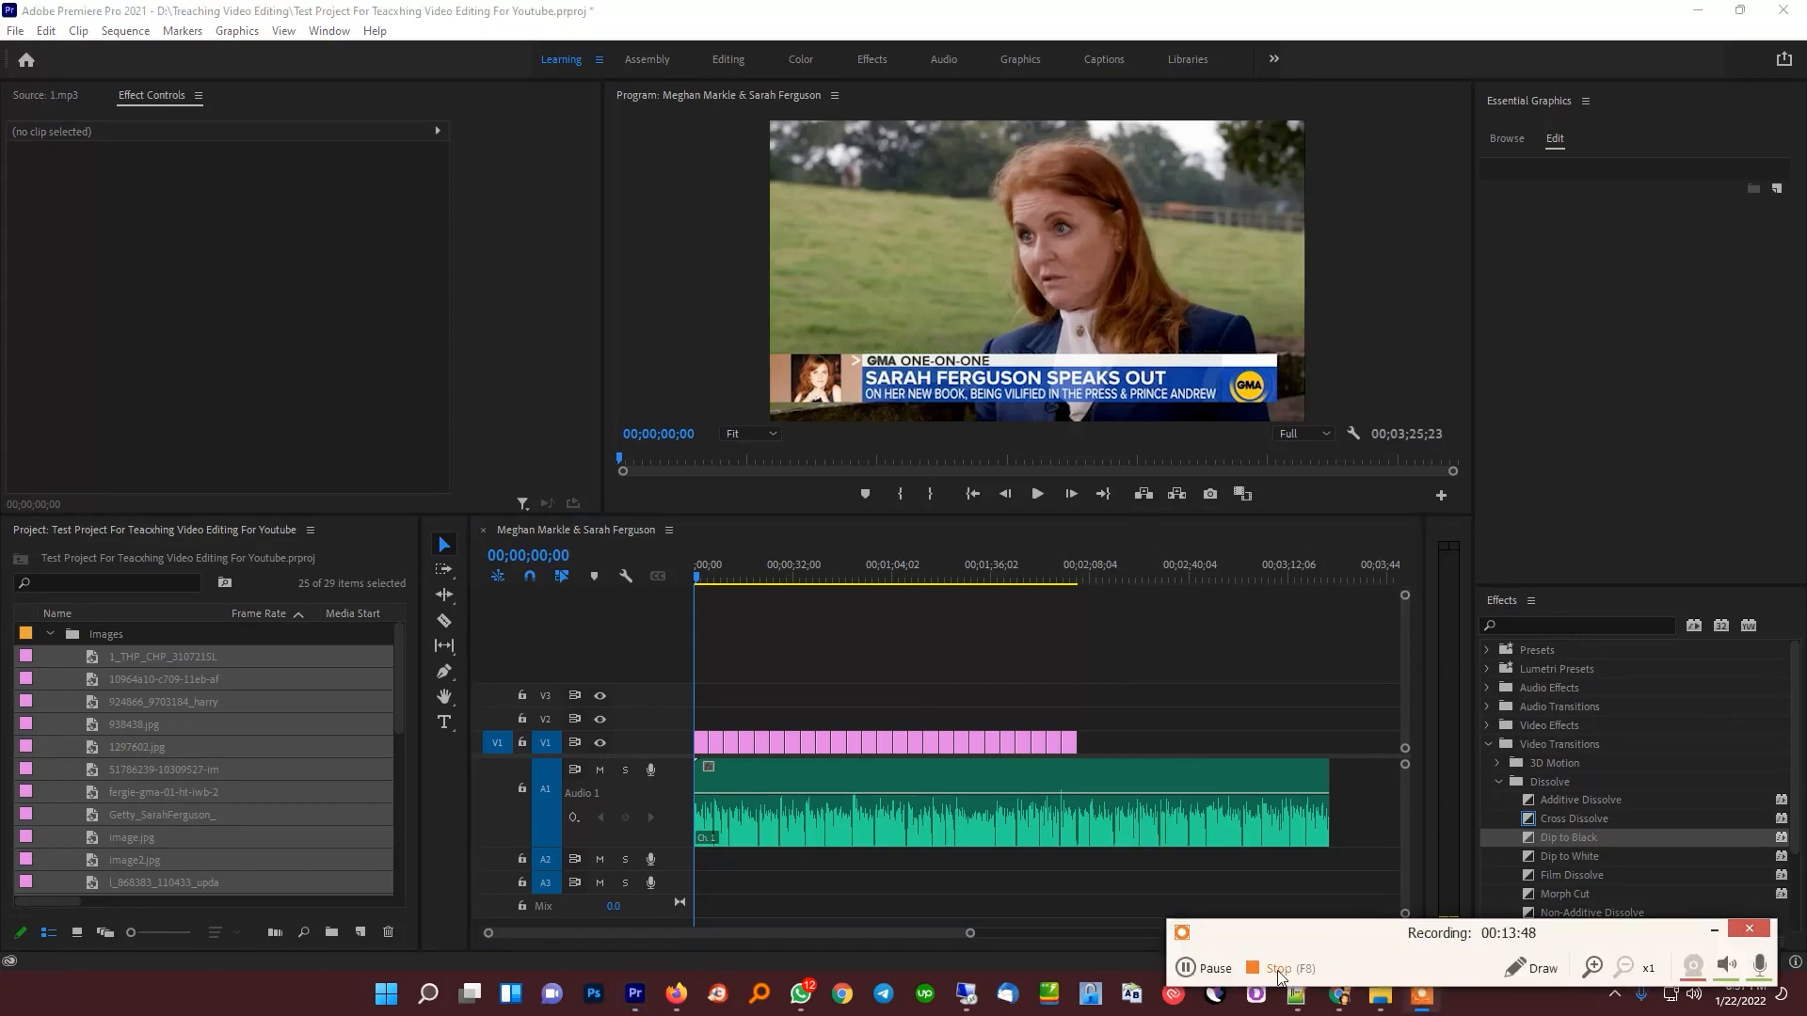